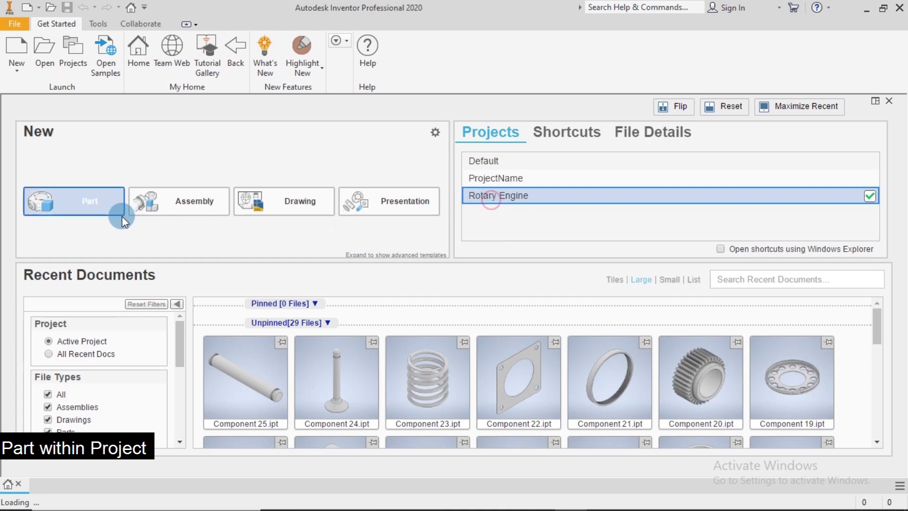
Create a new part and start a 2D sketch on the vertical YZ plane.
left_click(92, 205)
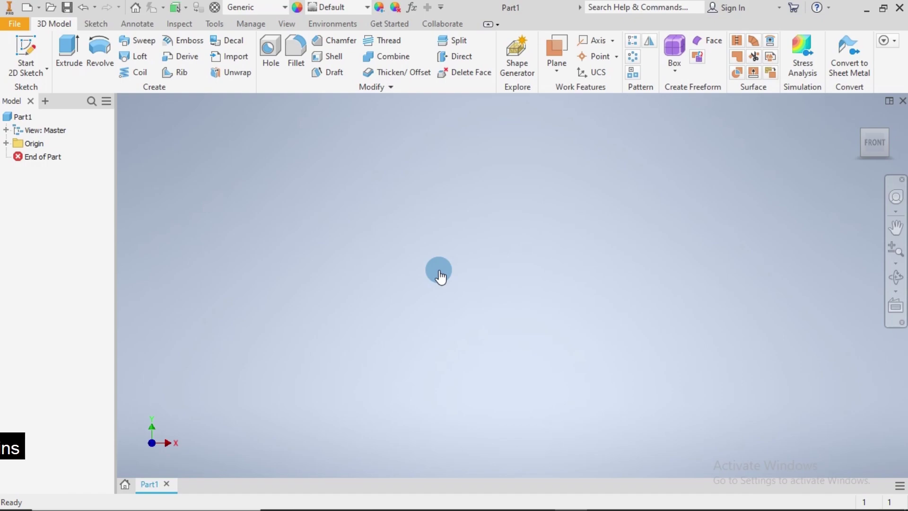
left_click(28, 46)
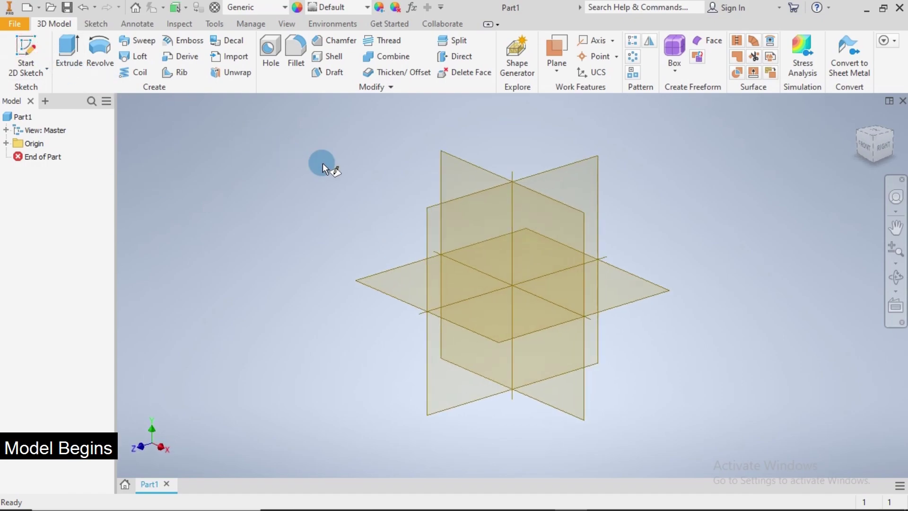
left_click(433, 208)
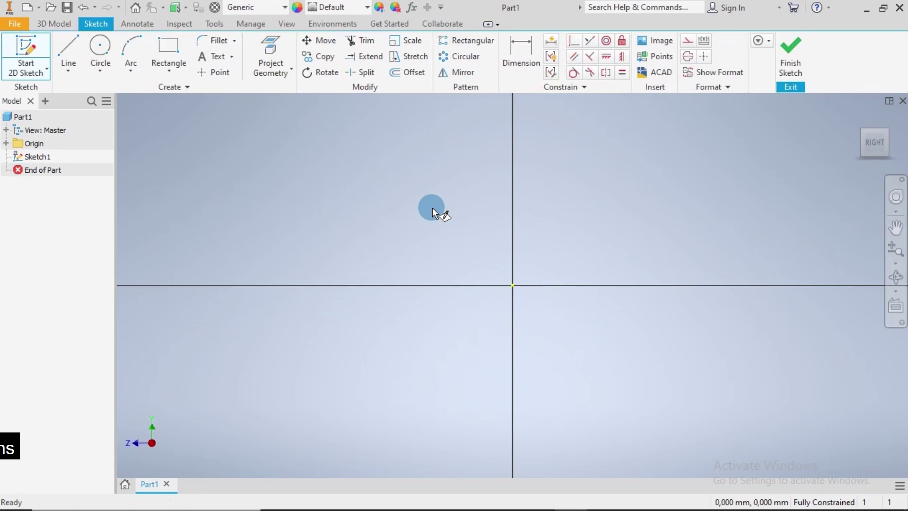
Sketch connected lines down from the upper area through a step and a short slope, ending with a horizontal line about 0.95 mm long on the horizontal axis.
left_click(71, 50)
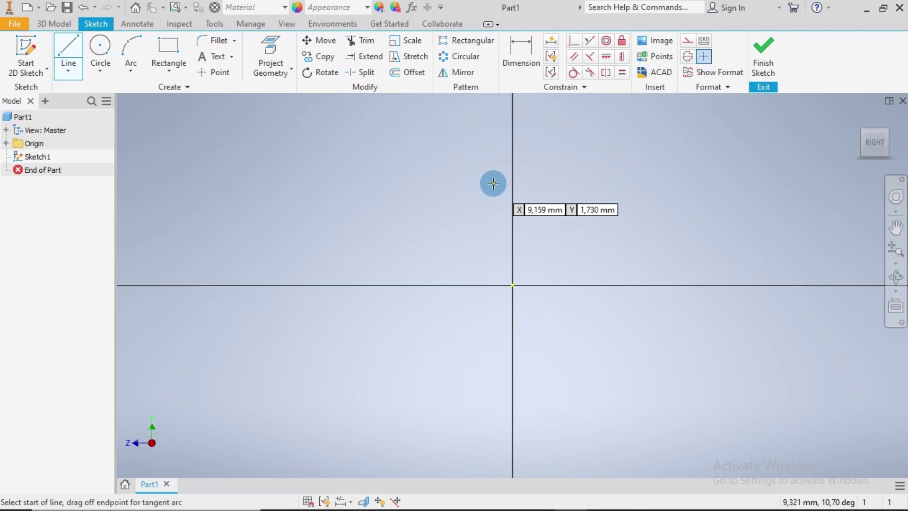
left_click(483, 151)
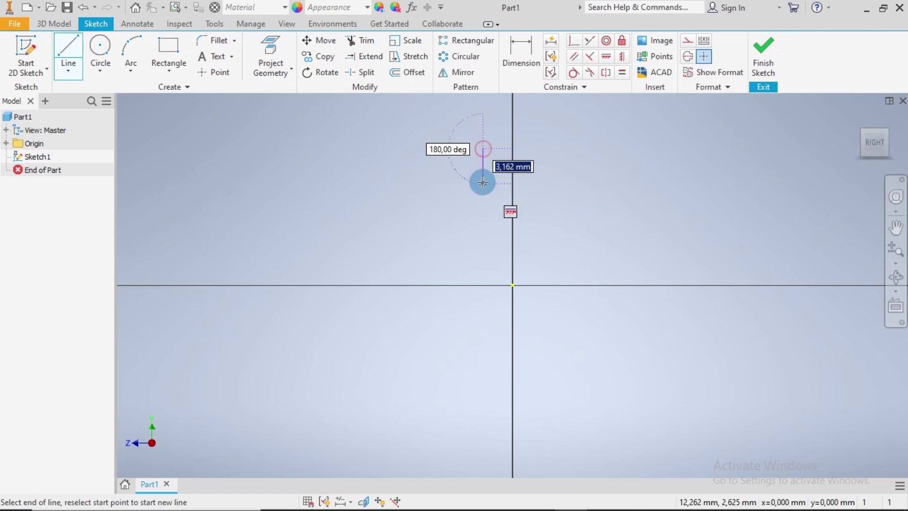
left_click(444, 192)
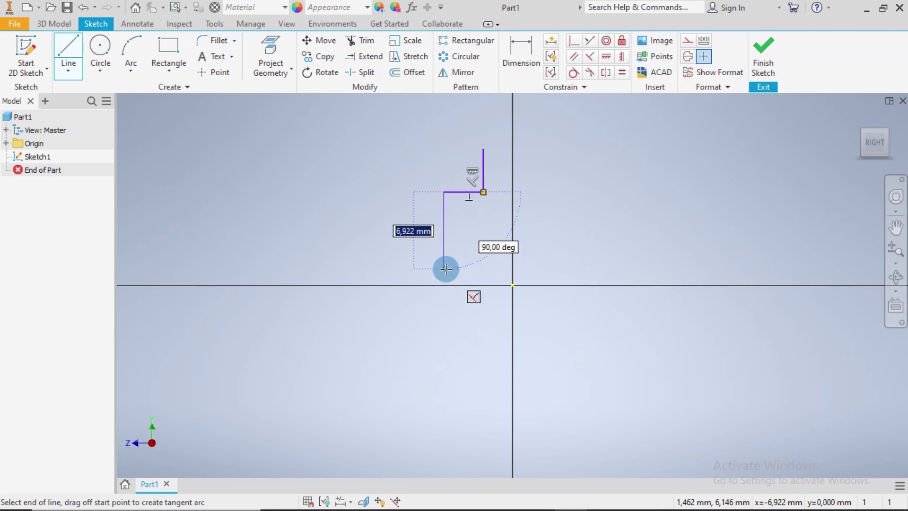
scroll(446, 267, "down", 5)
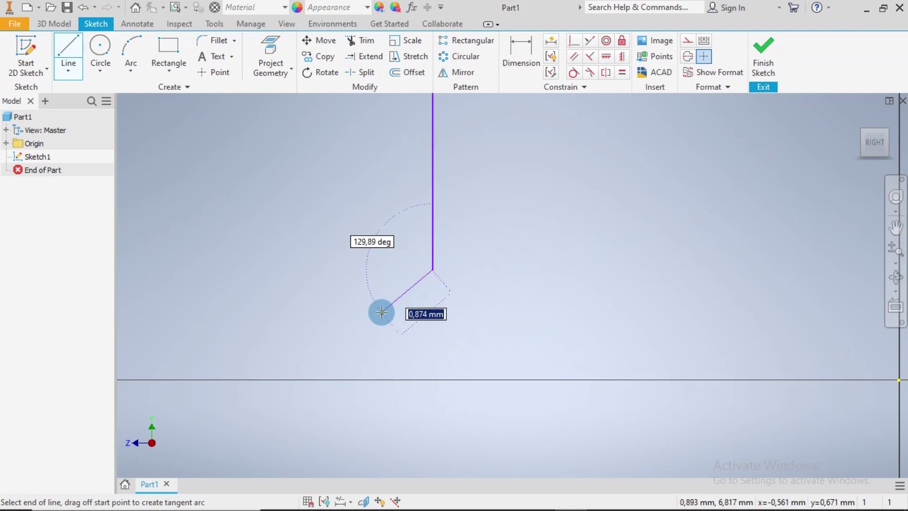
left_click(380, 311)
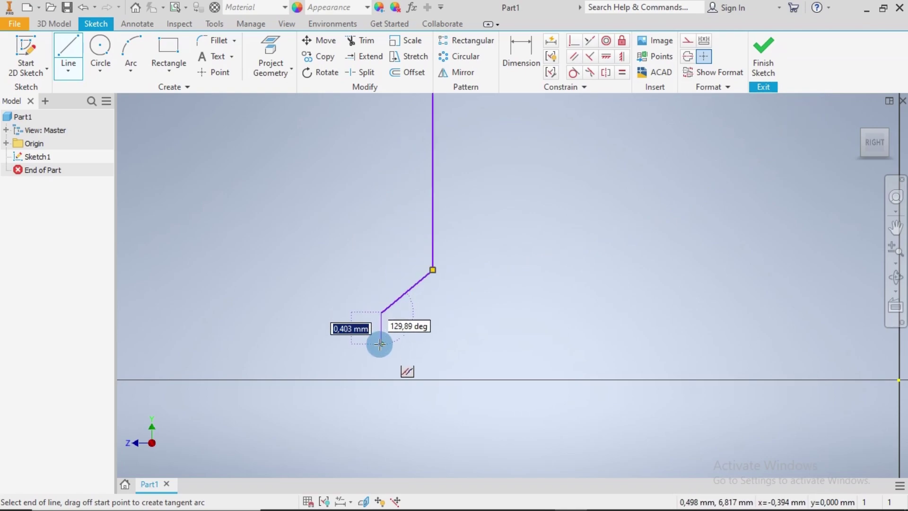
left_click(382, 381)
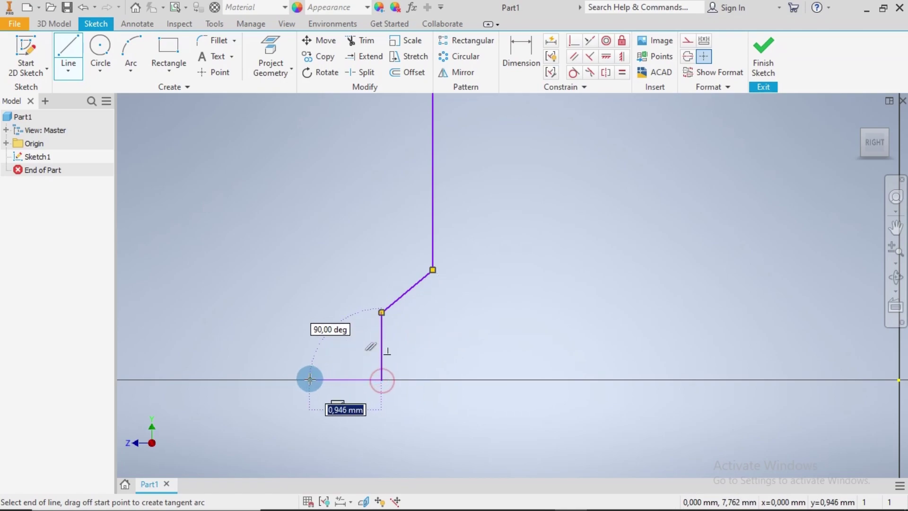
left_click(310, 379)
Close the stepped profile with an outer vertical line about 9.8 mm long, a horizontal shoulder, a short vertical line and a top edge about 1.8 mm wide.
scroll(326, 267, "up", 5)
scroll(330, 258, "down", 10)
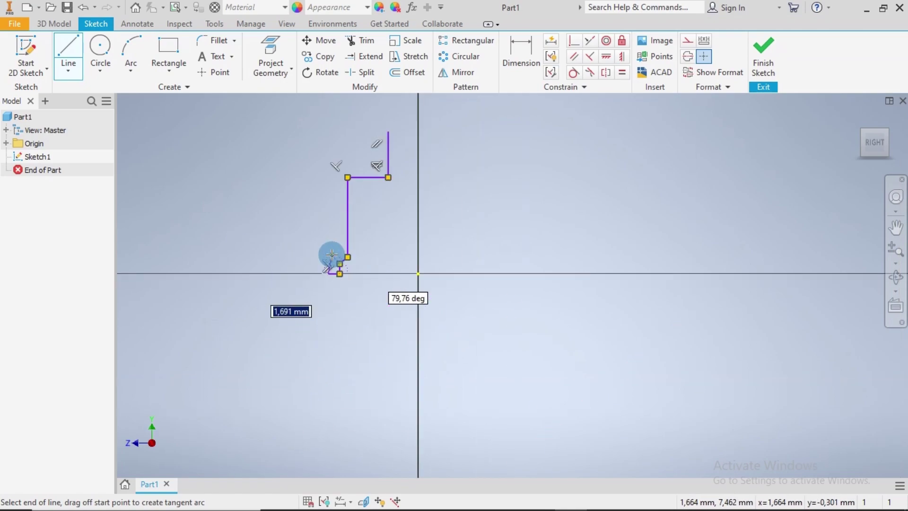
left_click(328, 161)
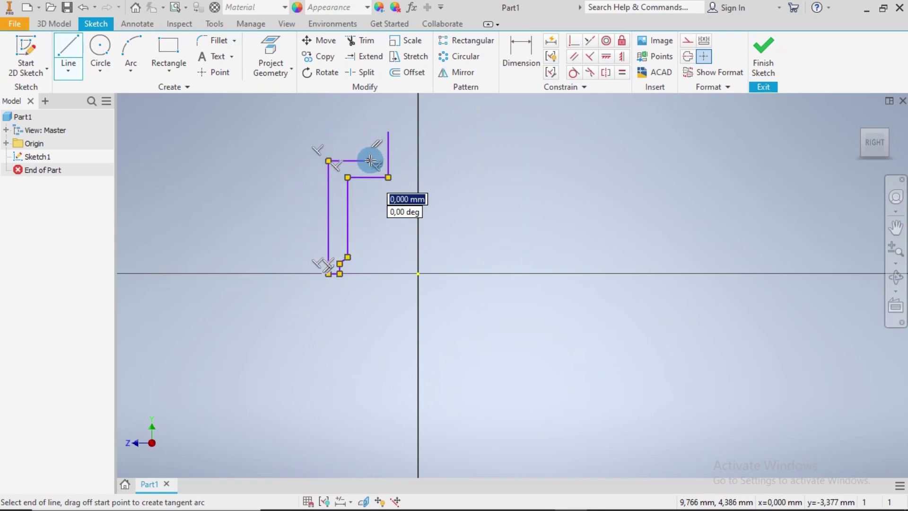
left_click(368, 161)
left_click(367, 132)
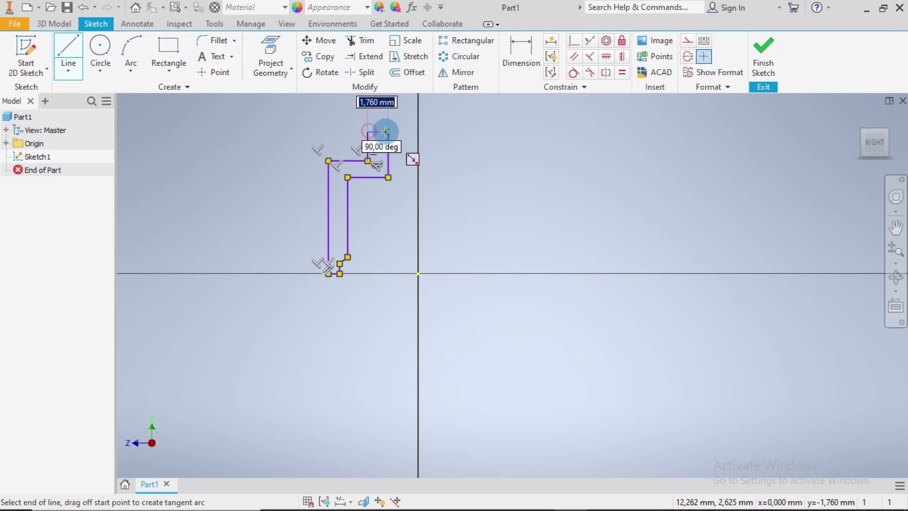
left_click(387, 132)
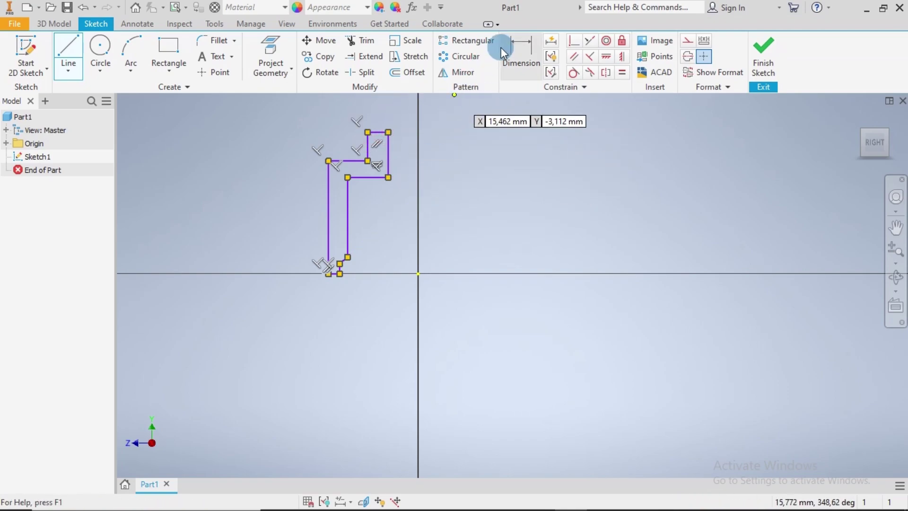
Dimension the profile's long outer vertical edge to 13.05 mm.
left_click(518, 45)
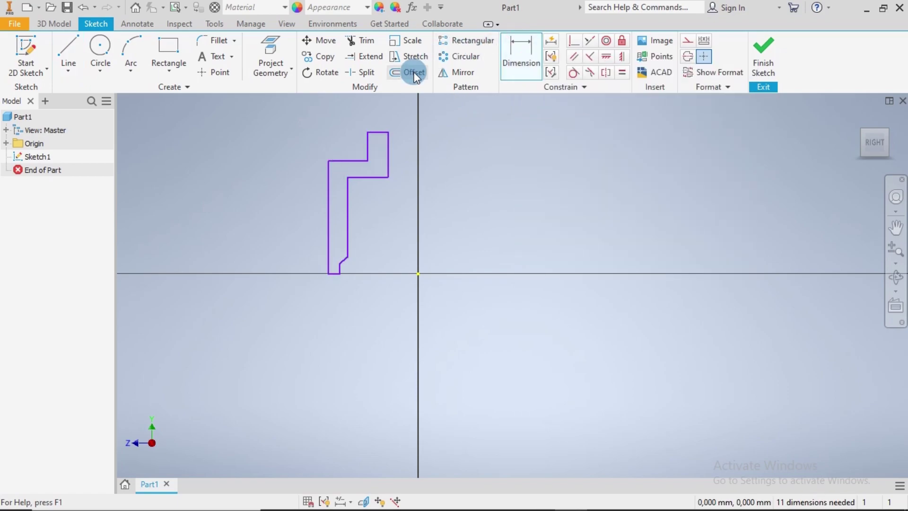
left_click(331, 189)
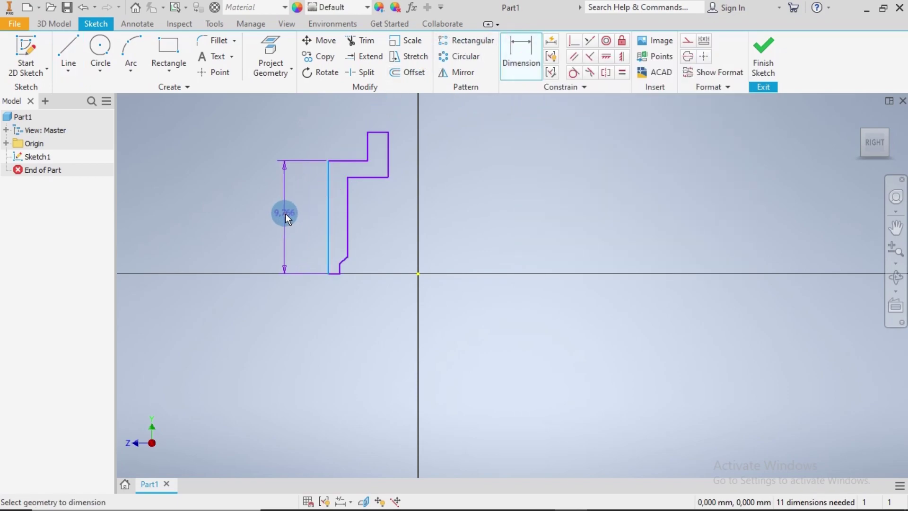
left_click(285, 214)
type("13")
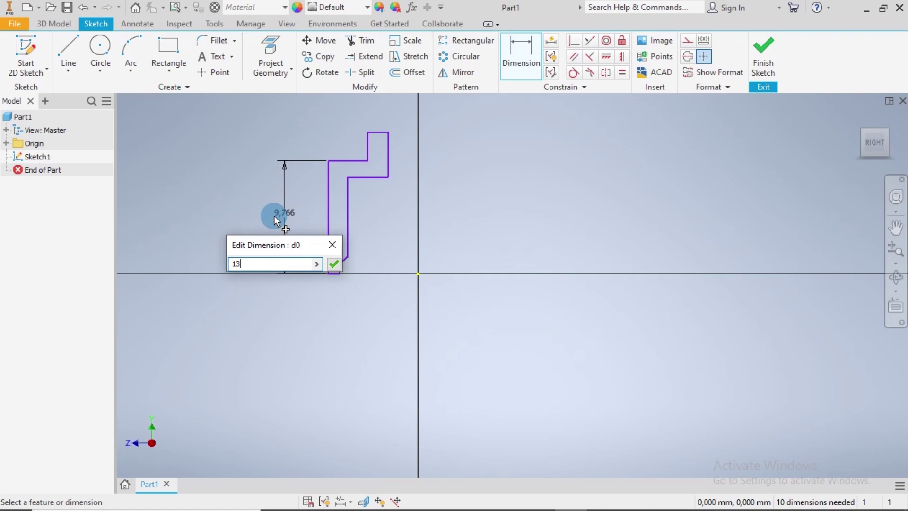
type(".05")
key("Return")
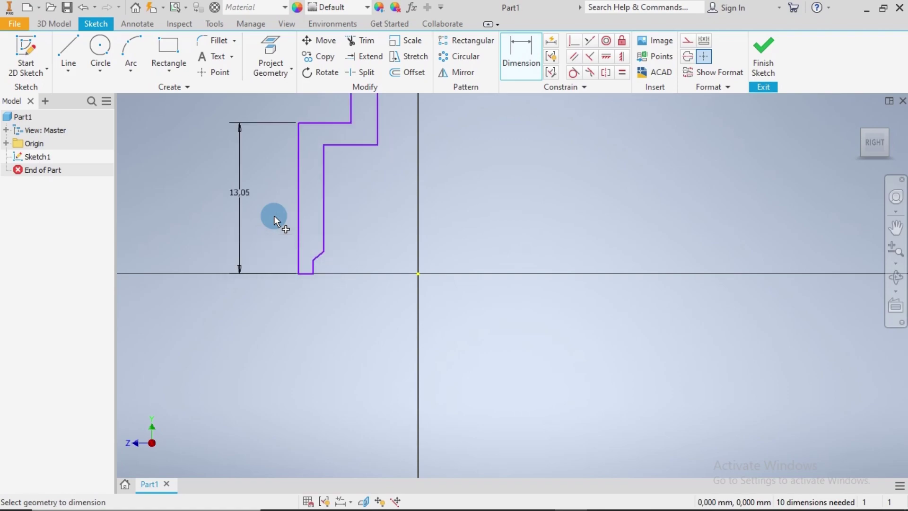
Dimension the short vertical edge above the outer shoulder to 6.4 mm.
scroll(324, 204, "down", 3)
middle_click_drag(378, 201, 402, 253)
scroll(369, 196, "up", 3)
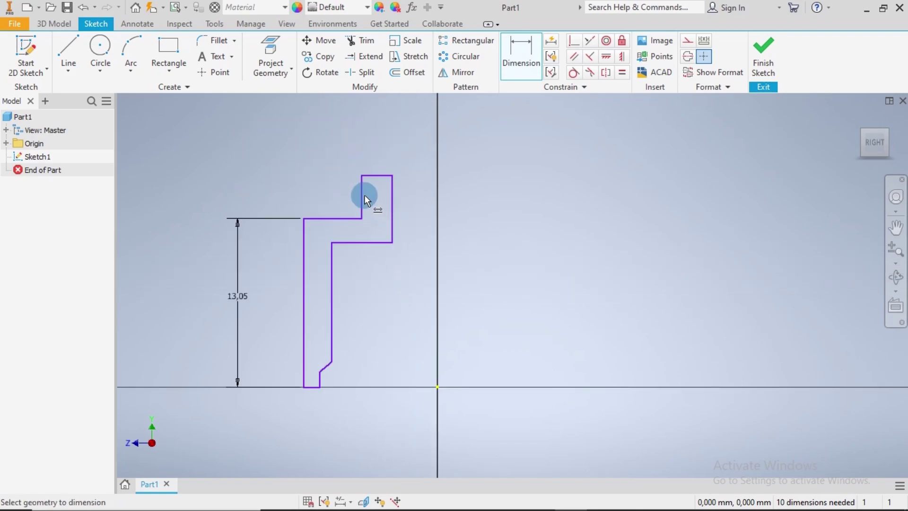
left_click(360, 192)
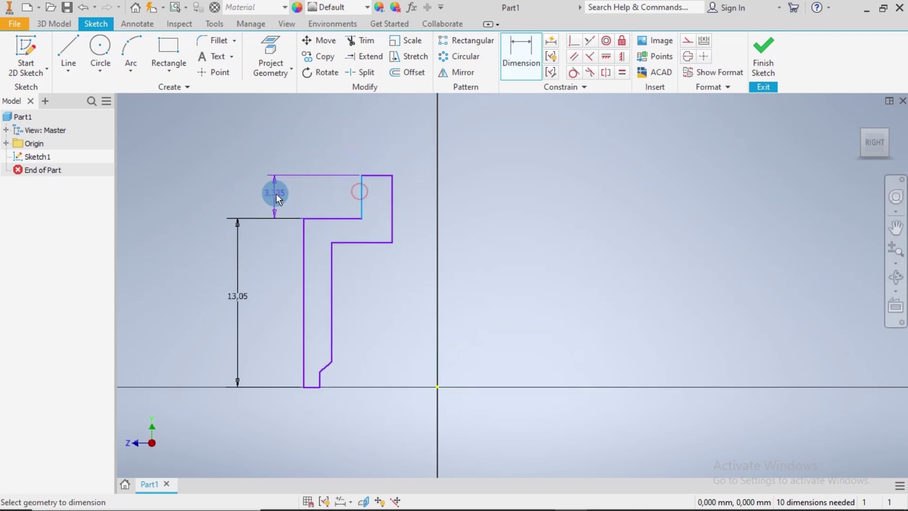
left_click(237, 192)
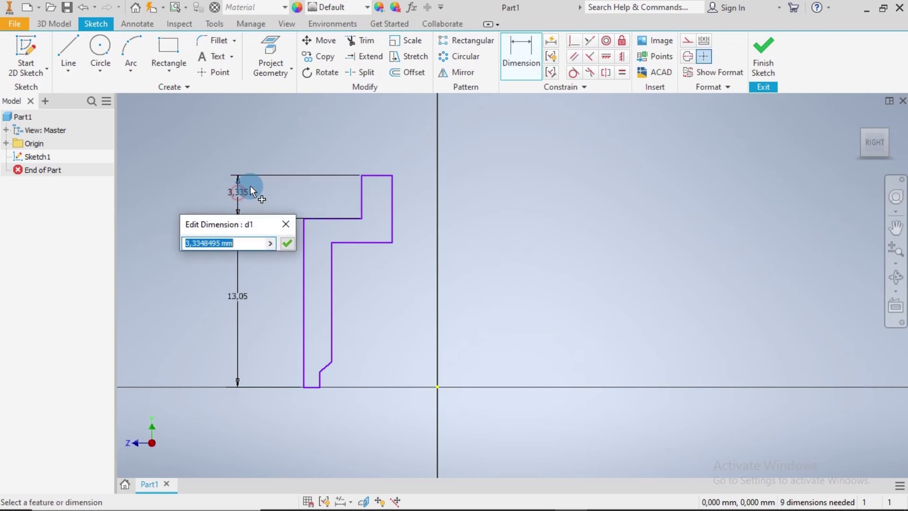
type("6.4")
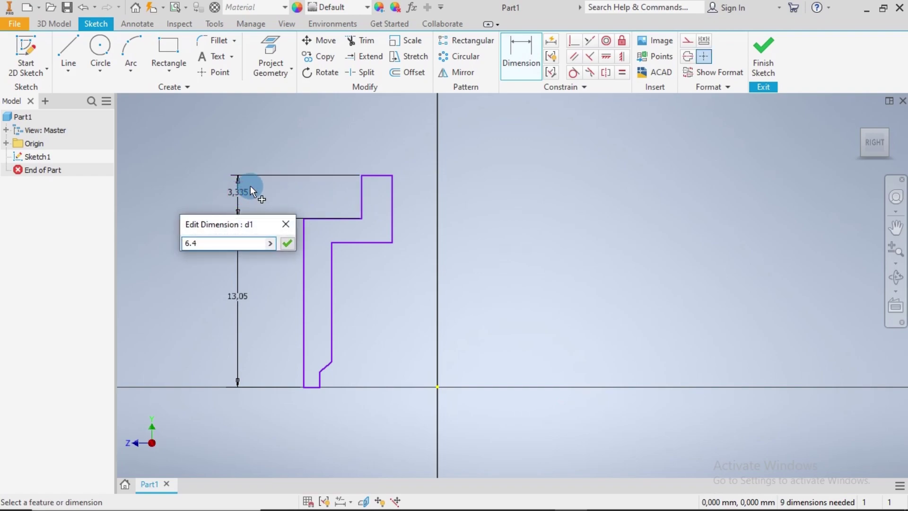
key("Return")
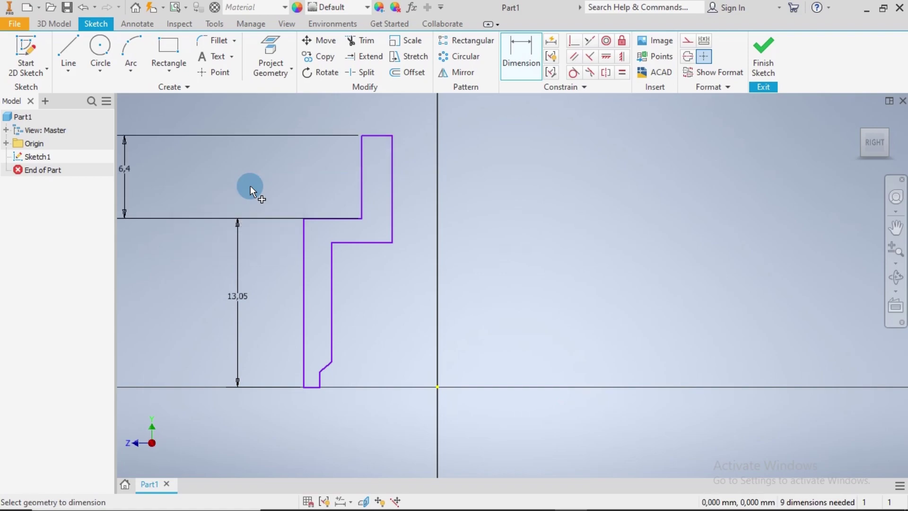
Dimension the vertical distance from the bottom edge to the inner horizontal edge at 11.05 mm.
scroll(257, 191, "up", 3)
scroll(257, 191, "down", 5)
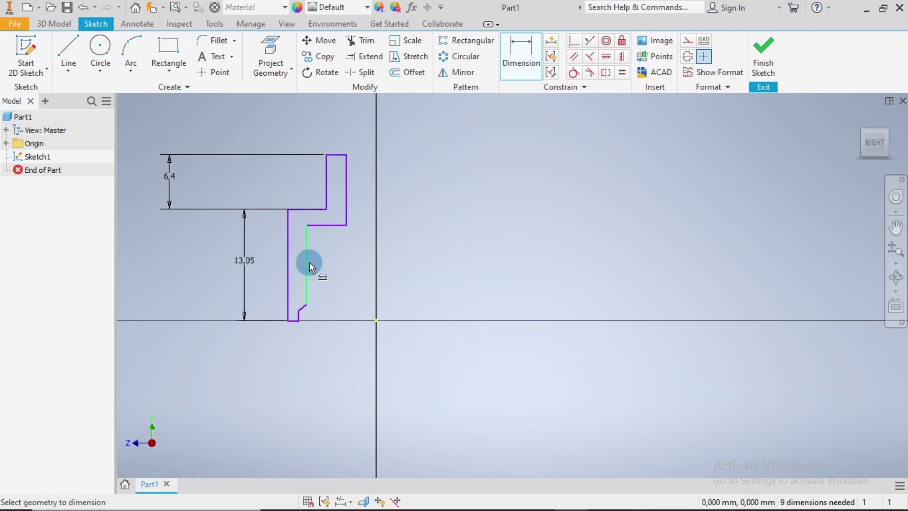
left_click(294, 320)
left_click(321, 227)
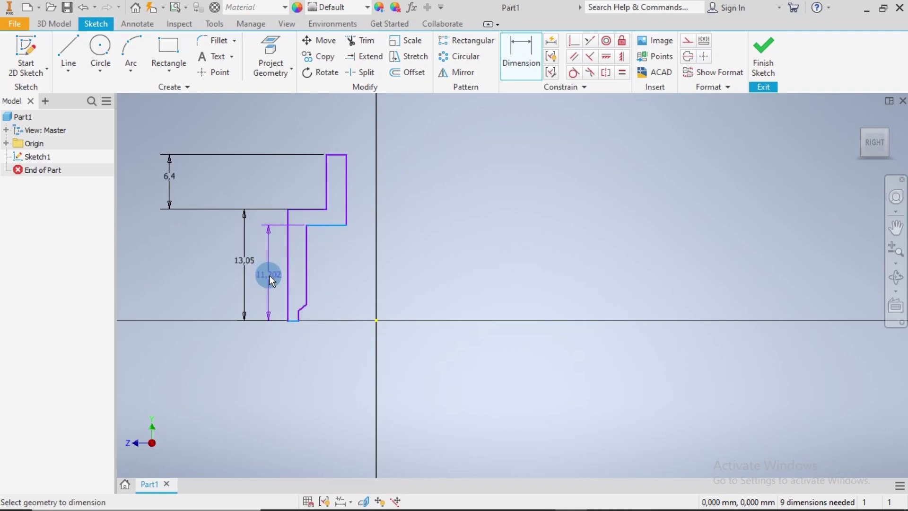
left_click(270, 277)
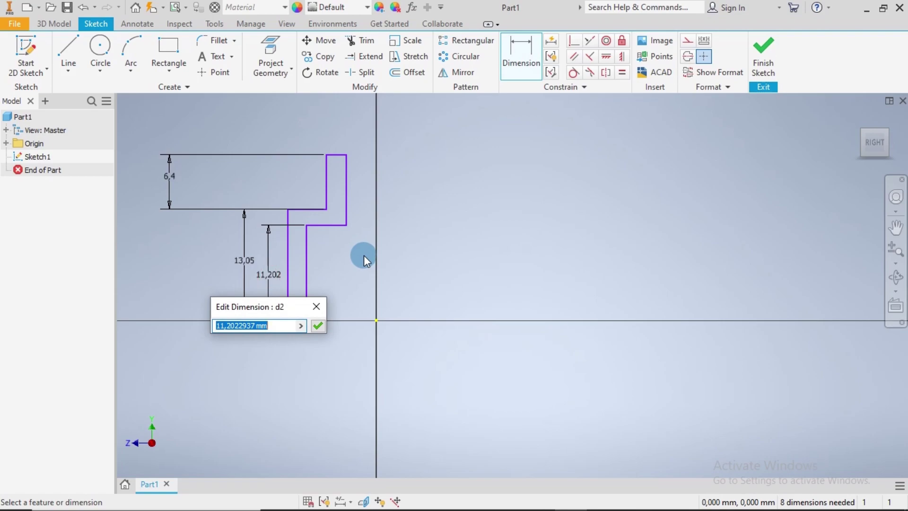
type("11")
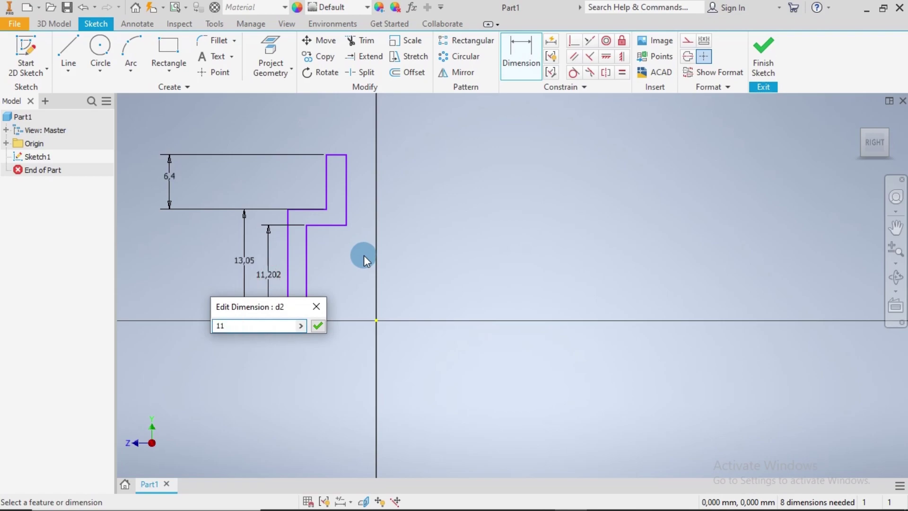
type(".05")
key("Return")
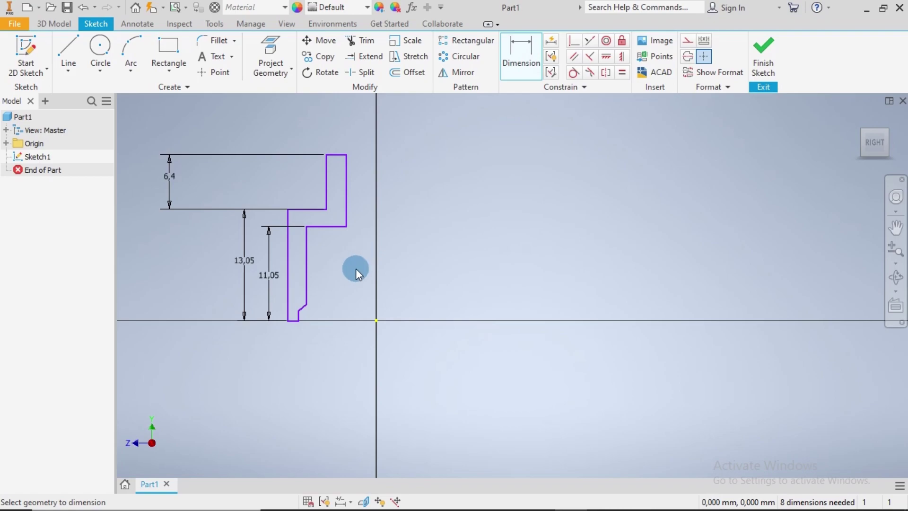
Dimension the angle between the bottom edge and the short sloped line at 135 degrees.
scroll(322, 309, "up", 5)
left_click(234, 346)
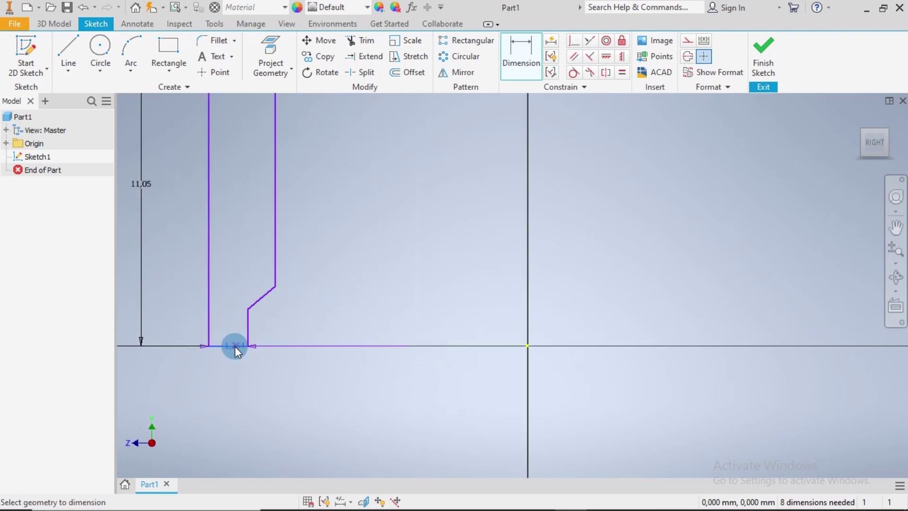
left_click(264, 297)
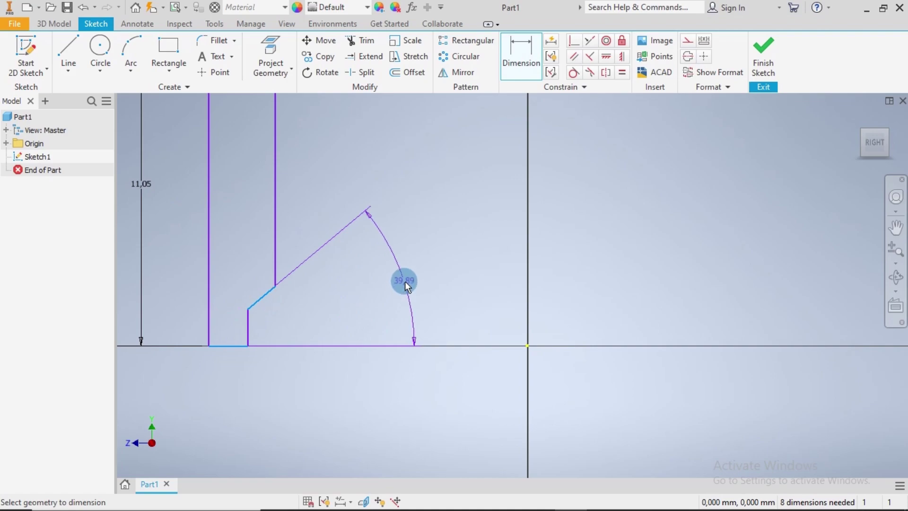
left_click(405, 281)
type("135")
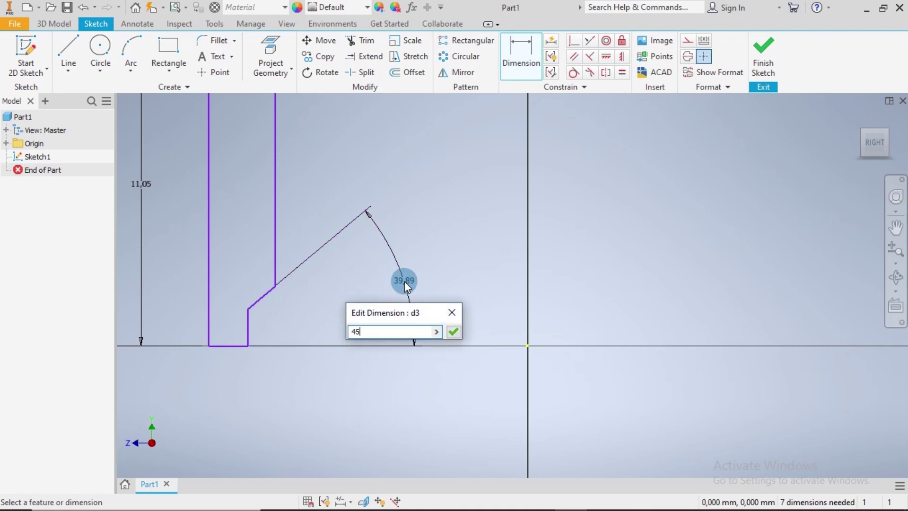
key("Return")
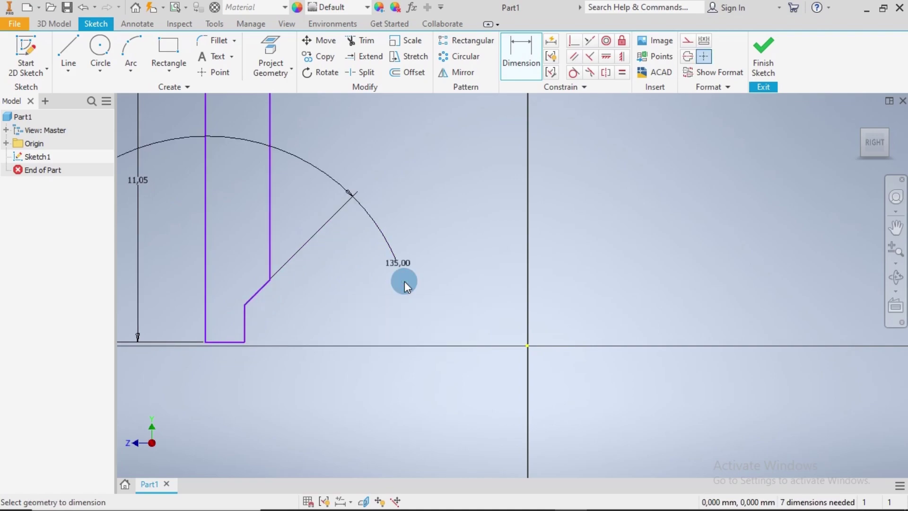
Dimension the horizontal distance between the long outer edge and the short vertical edge at the profile's bottom to 0.74 mm.
scroll(393, 277, "up", 2)
scroll(393, 277, "down", 4)
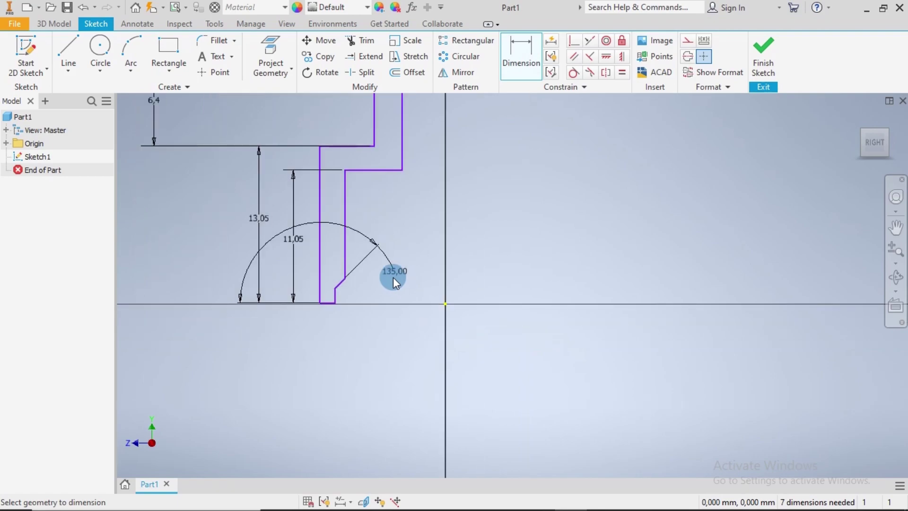
left_click(321, 292)
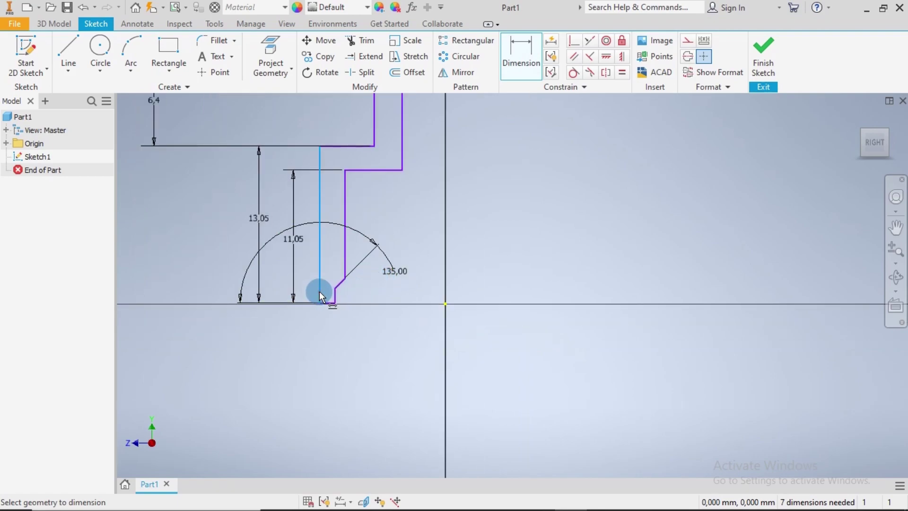
left_click(334, 297)
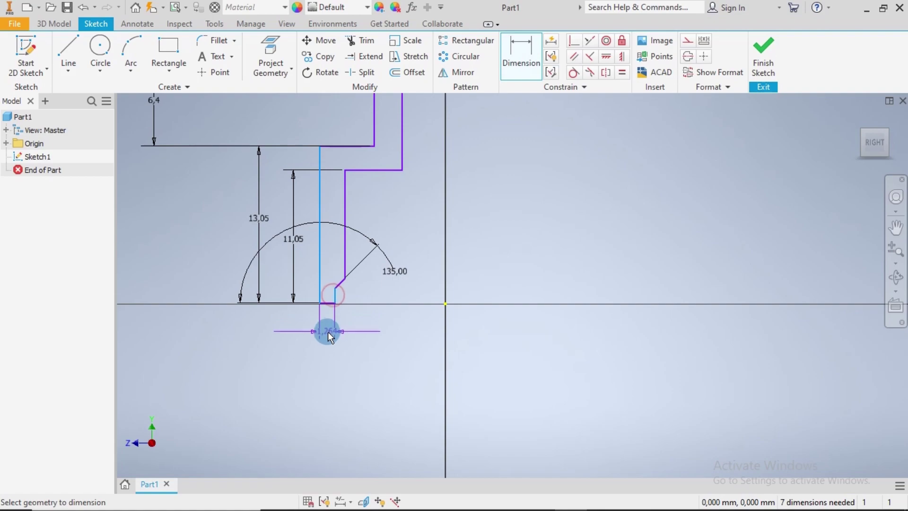
left_click(353, 331)
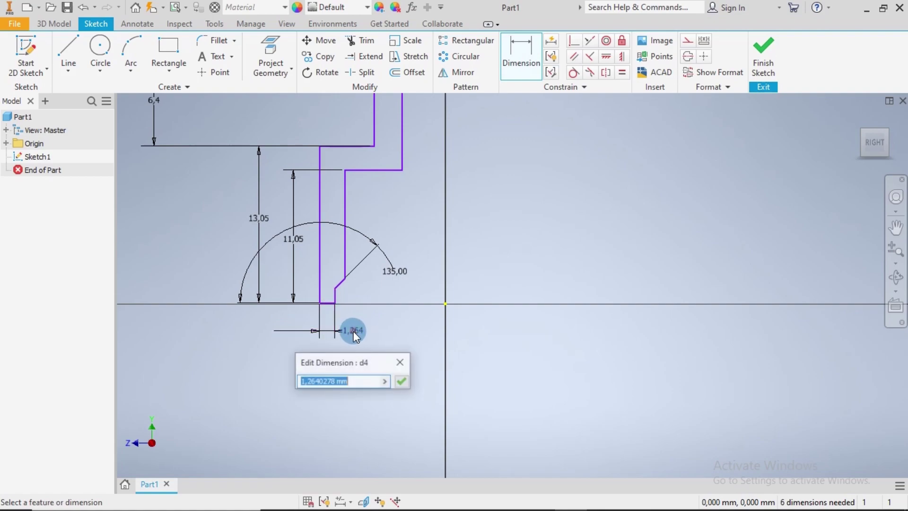
type("0.74")
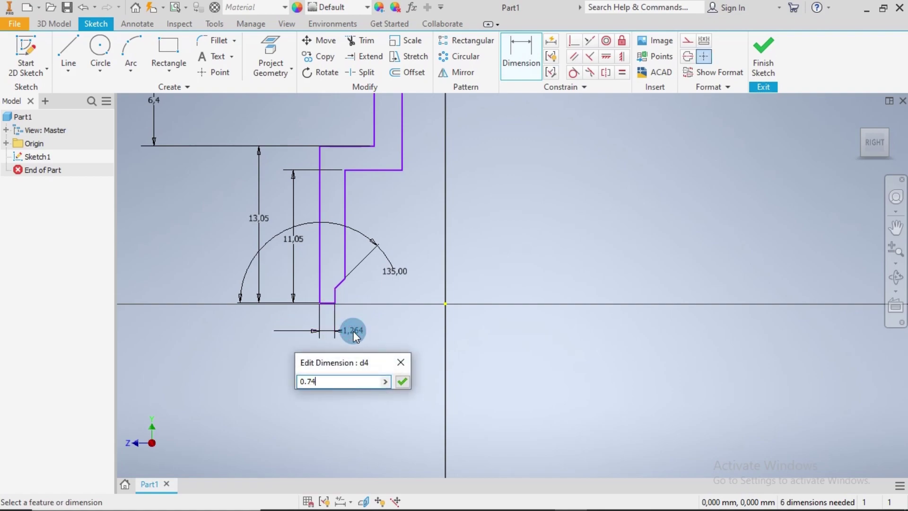
key("Return")
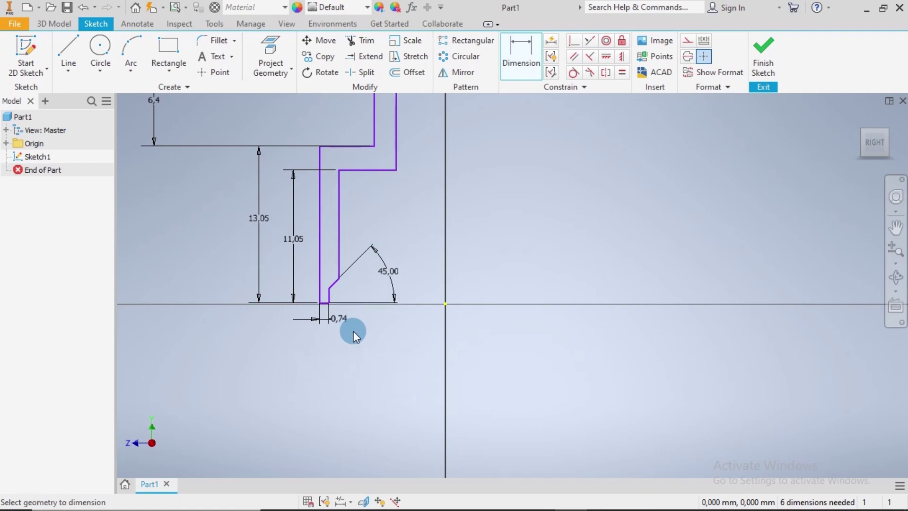
Sketch a vertical construction line about 21.5 mm long upward from the origin.
scroll(354, 328, "down", 3)
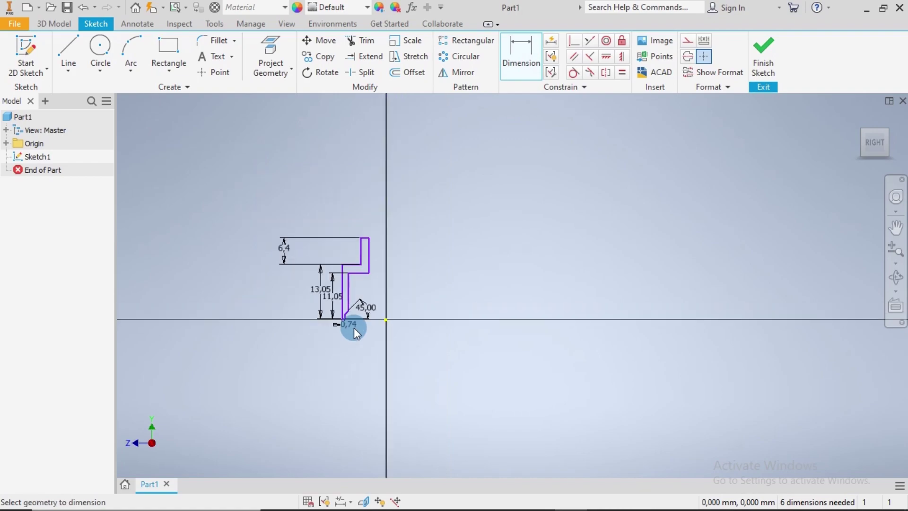
scroll(361, 278, "up", 3)
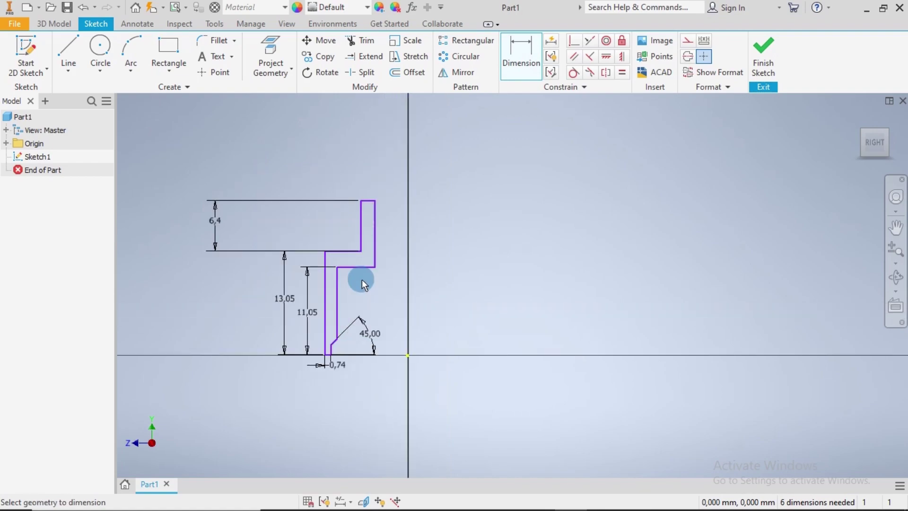
key("Escape")
left_click(57, 53)
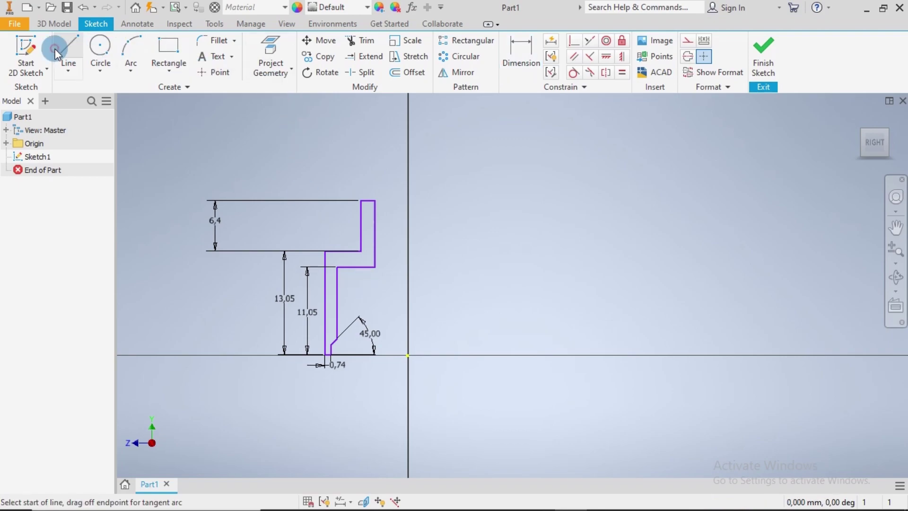
left_click(687, 42)
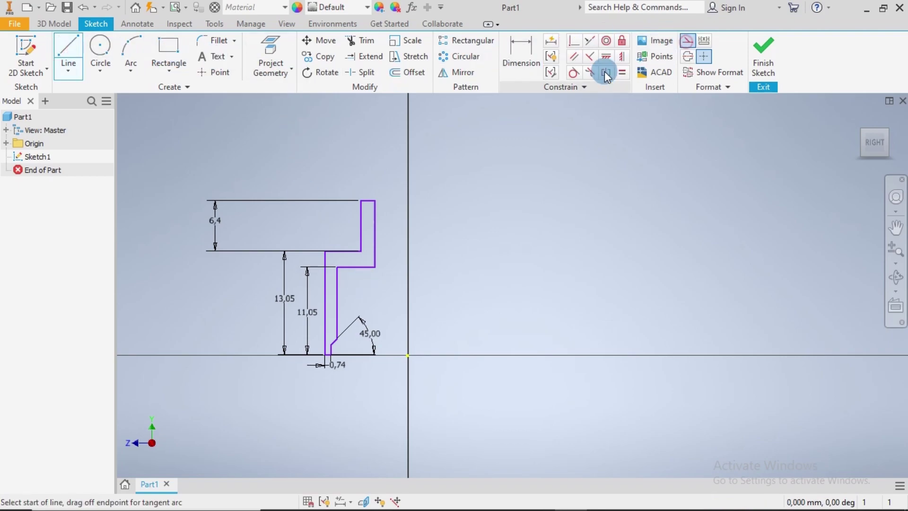
left_click(407, 355)
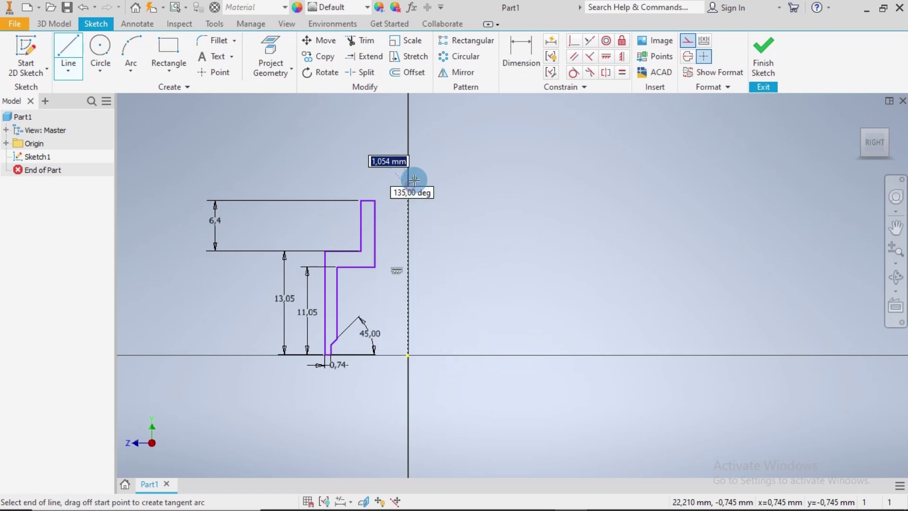
key("Escape")
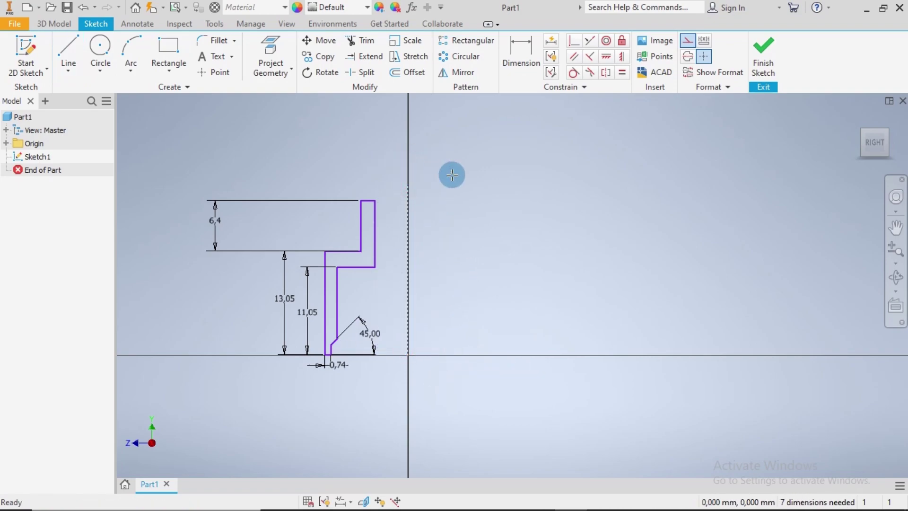
Dimension the distance from the vertical construction line to the profile's upper inner vertical edge at 1.5 mm.
left_click(520, 55)
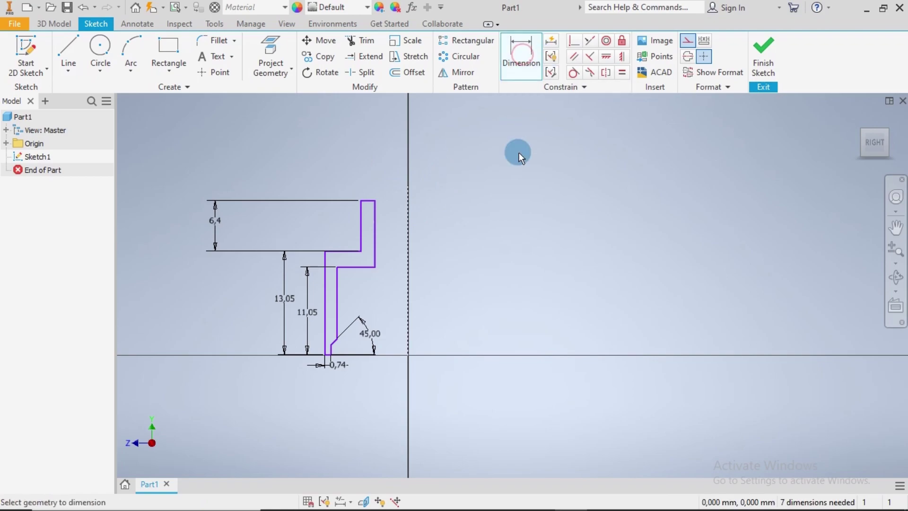
left_click(410, 243)
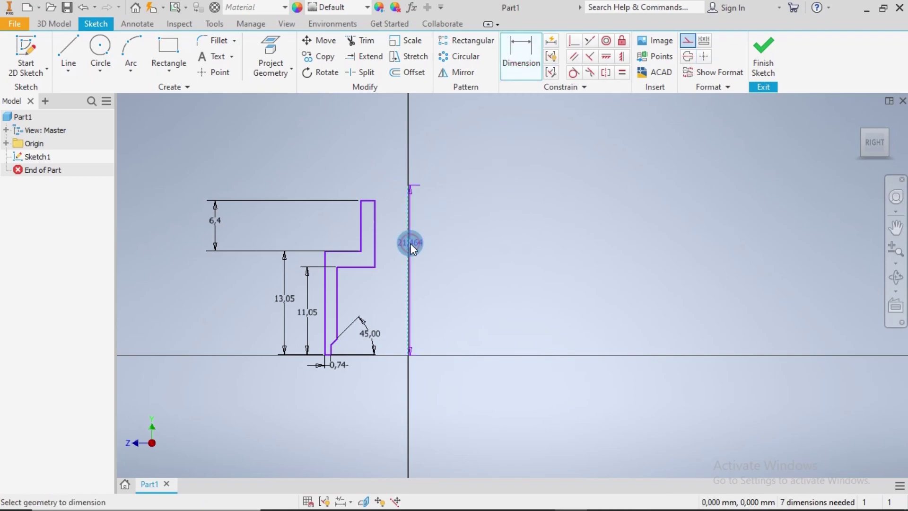
left_click(377, 231)
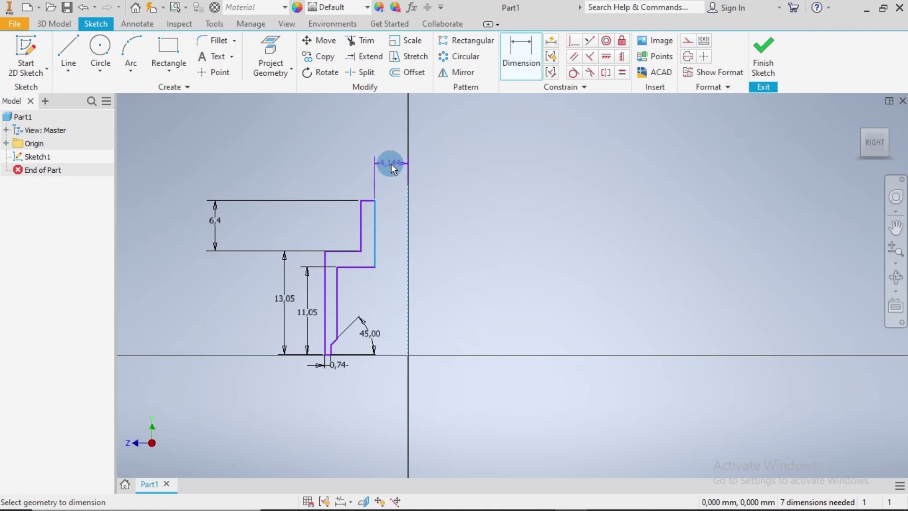
left_click(391, 164)
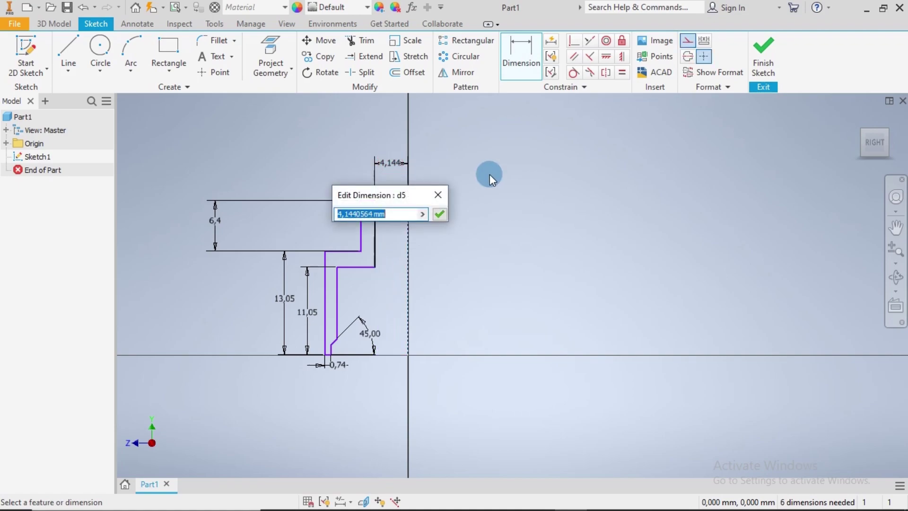
type("1.5")
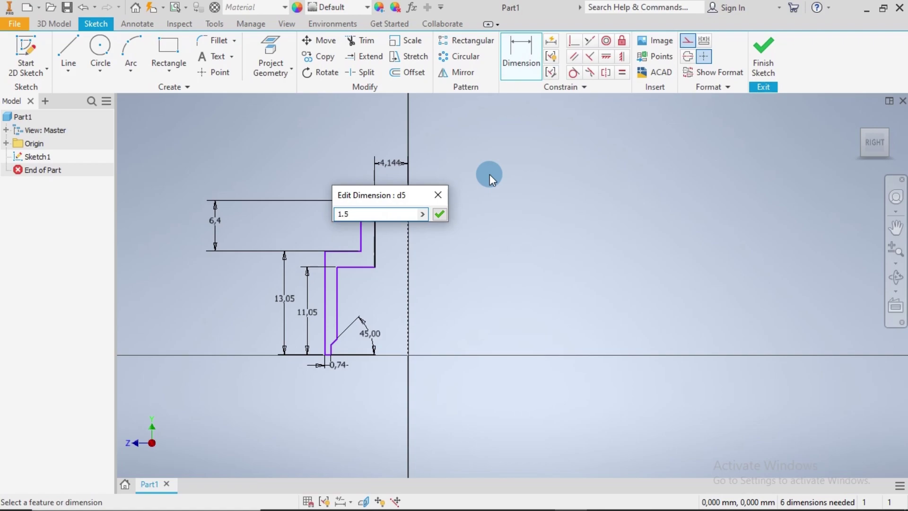
key("Return")
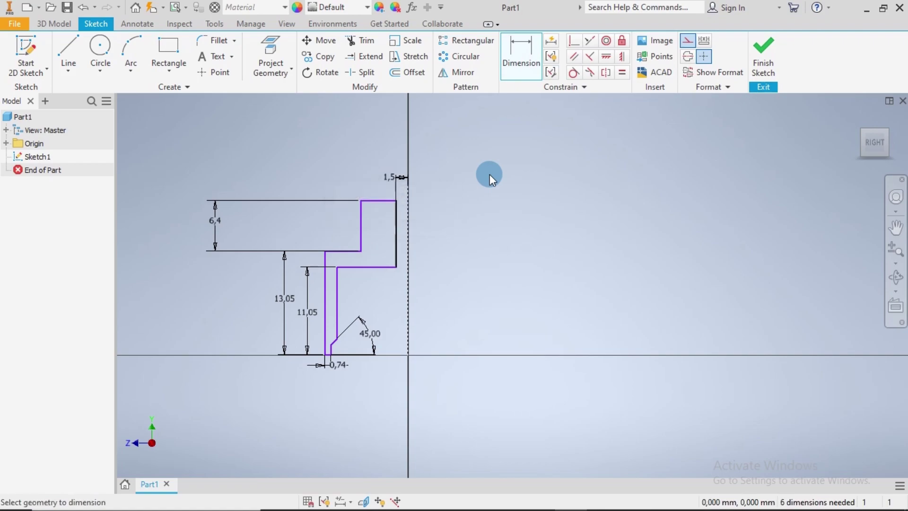
Dimension the distance from the vertical construction line to the upper outer vertical edge at 3 mm.
left_click(410, 226)
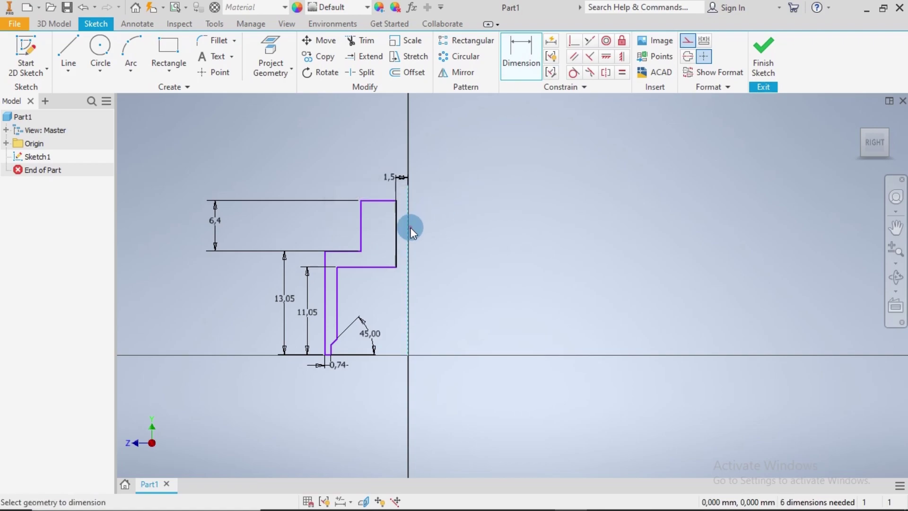
left_click(365, 223)
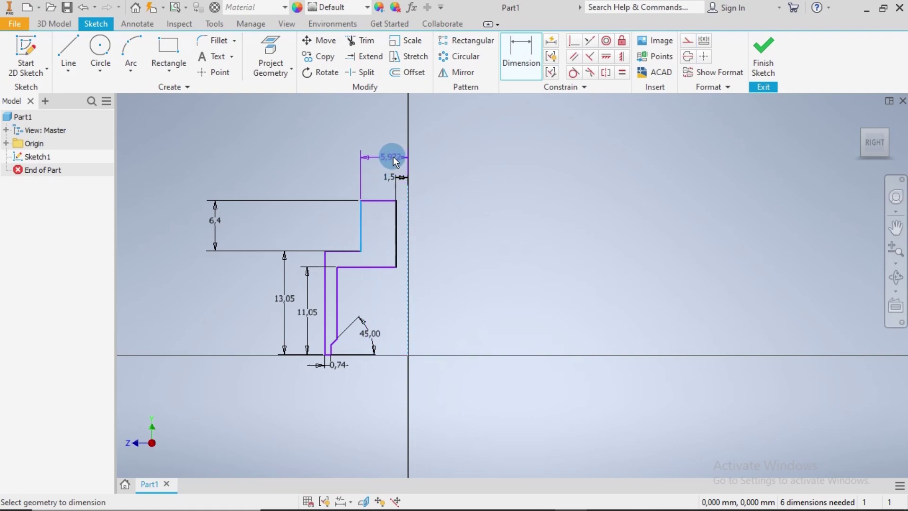
left_click(393, 161)
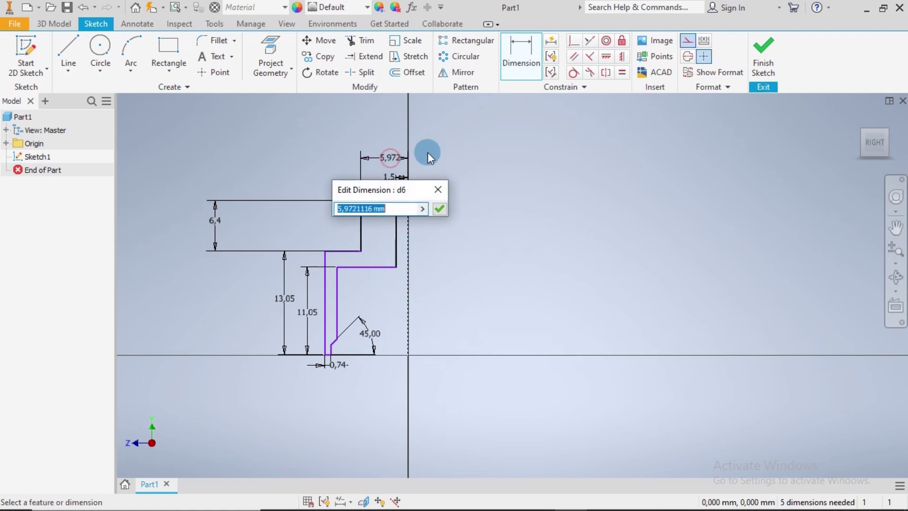
type("3")
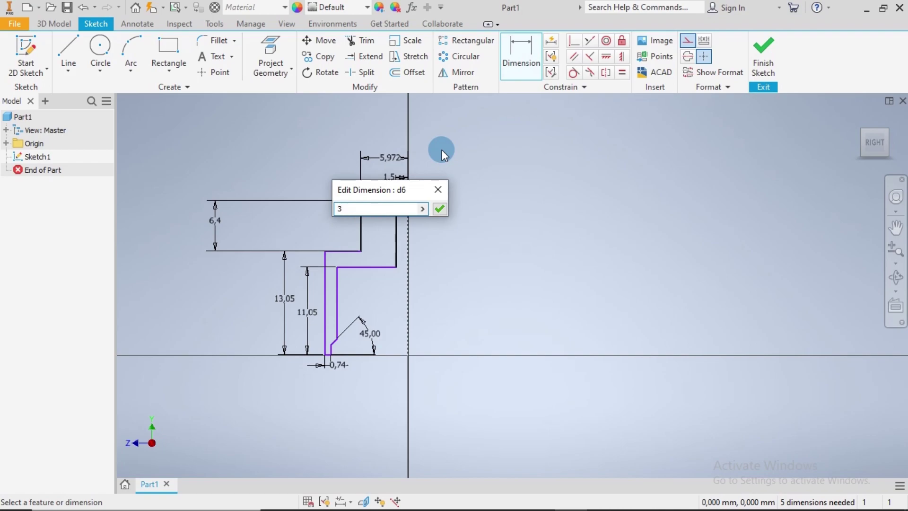
key("Return")
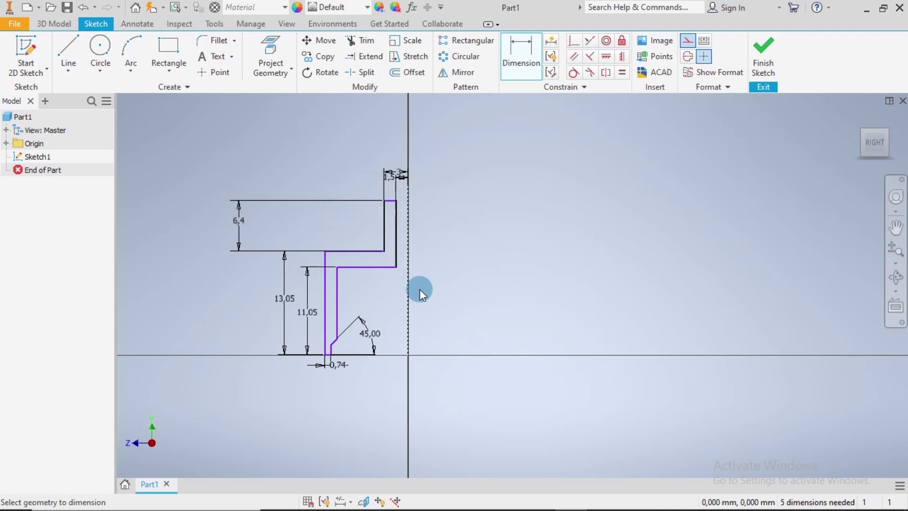
Dimension the distance from the vertical construction line to the lower inner vertical edge at 4 mm.
left_click(409, 309)
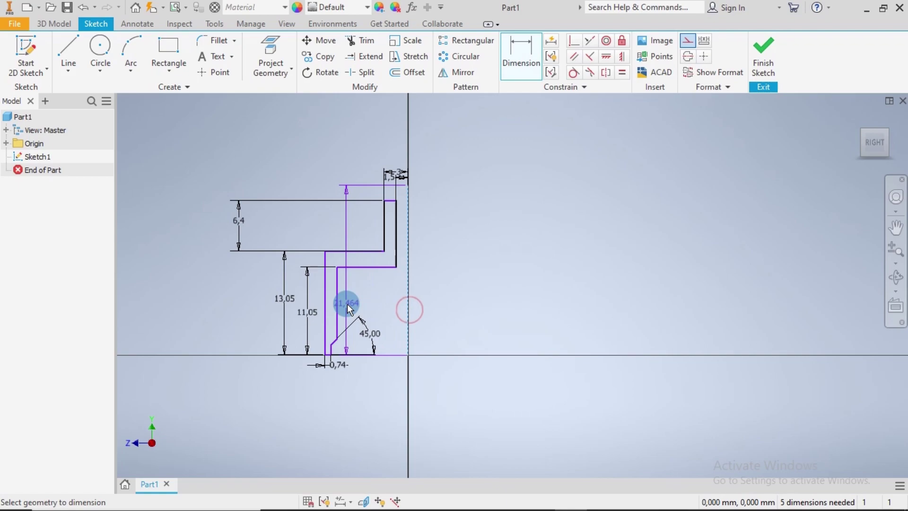
left_click(341, 310)
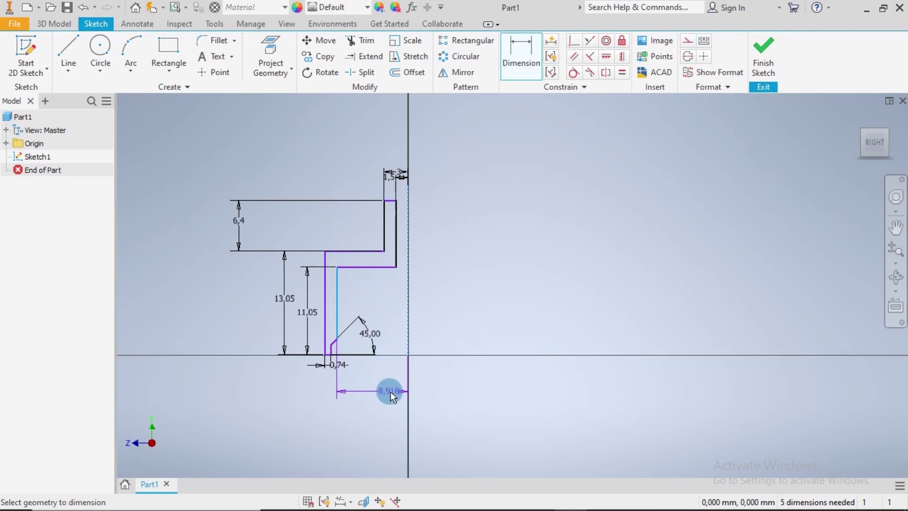
left_click(378, 392)
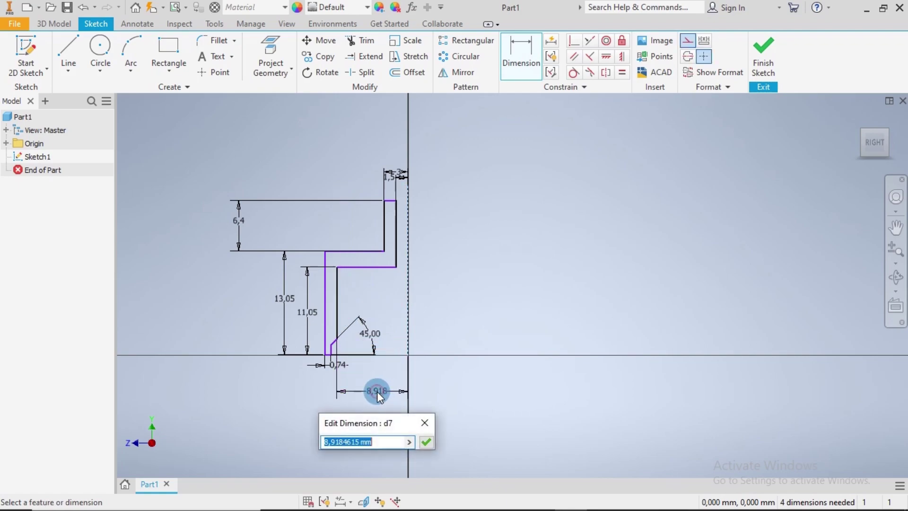
type("4")
key("Return")
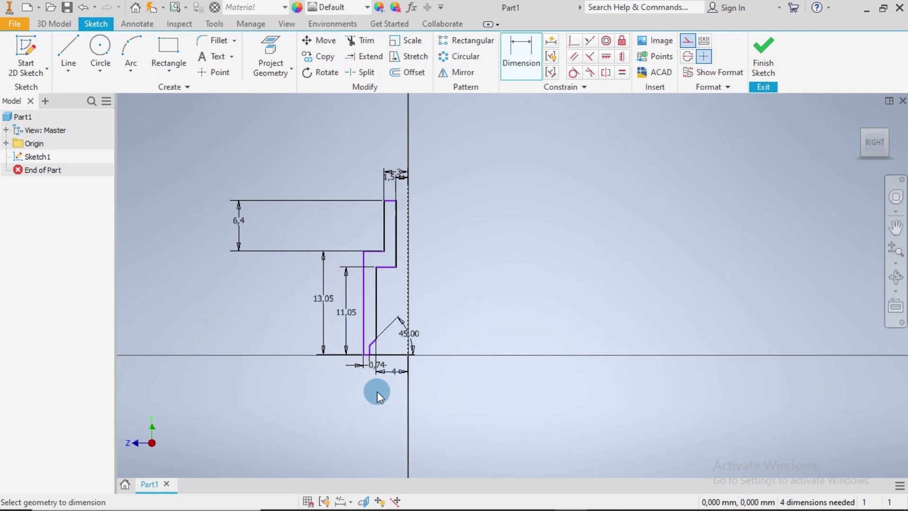
Dimension the distance from the vertical construction line to the long outer vertical edge at 5.5 mm.
left_click(409, 293)
left_click(365, 307)
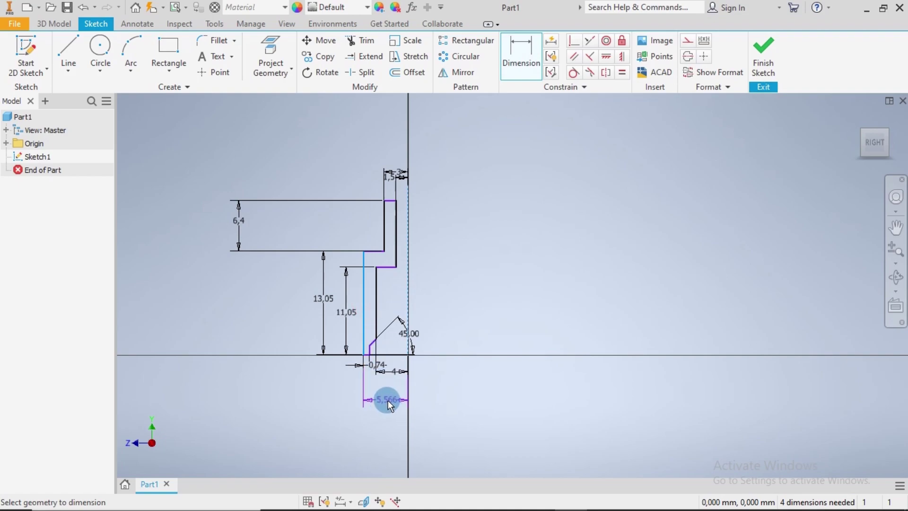
left_click(388, 400)
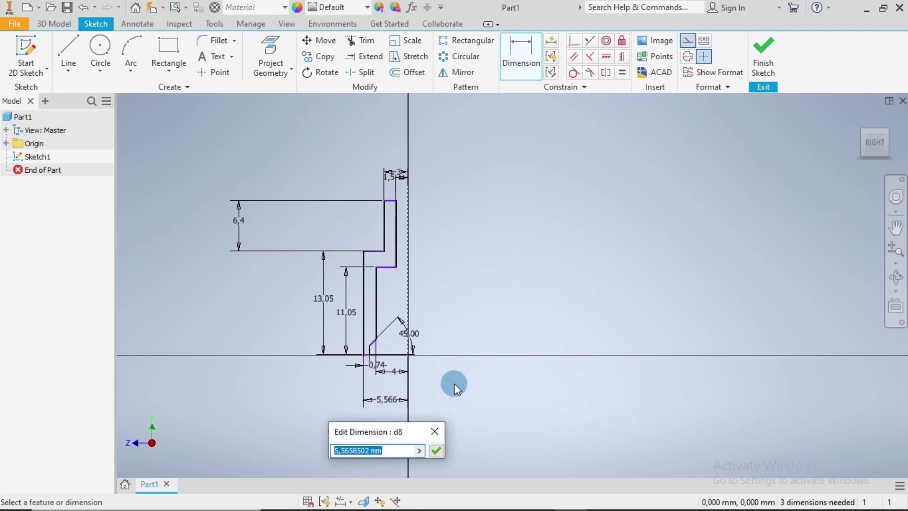
type("5.5")
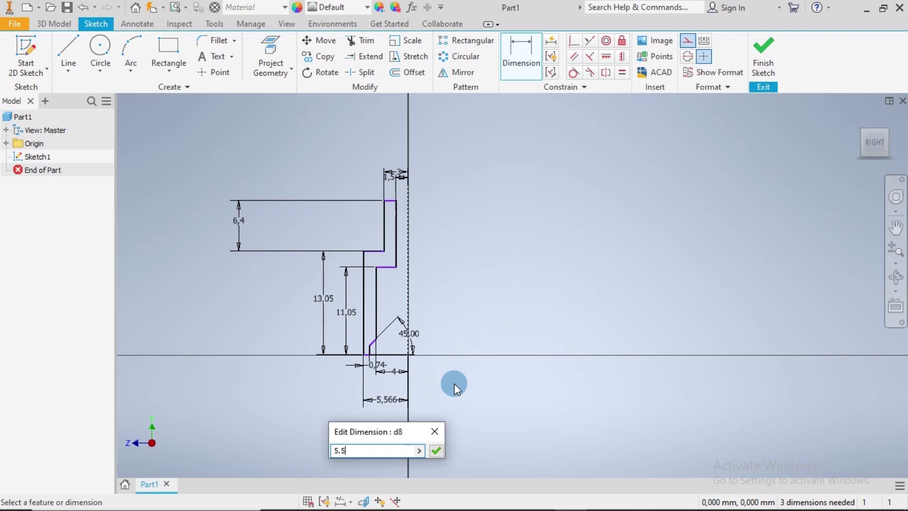
key("Return")
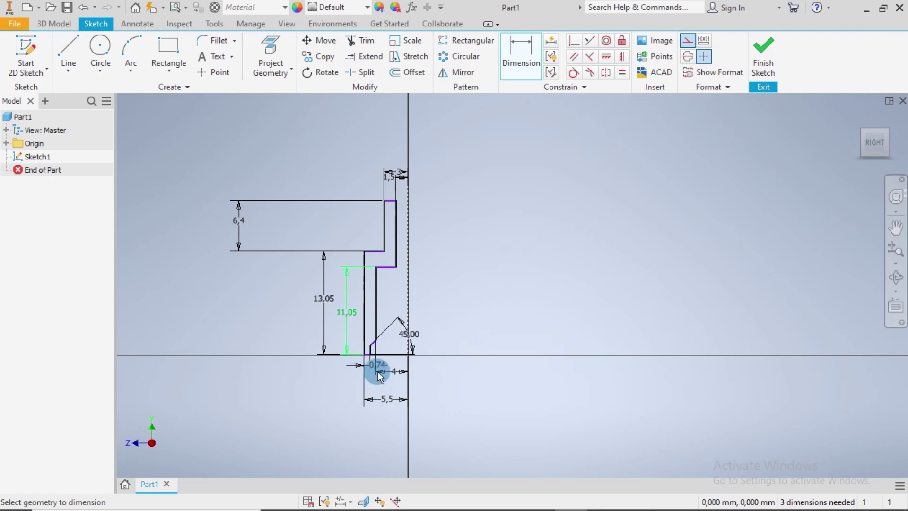
Fillet both bottom corners of the profile's narrow lower end with a 0.2 mm radius.
scroll(378, 360, "up", 3)
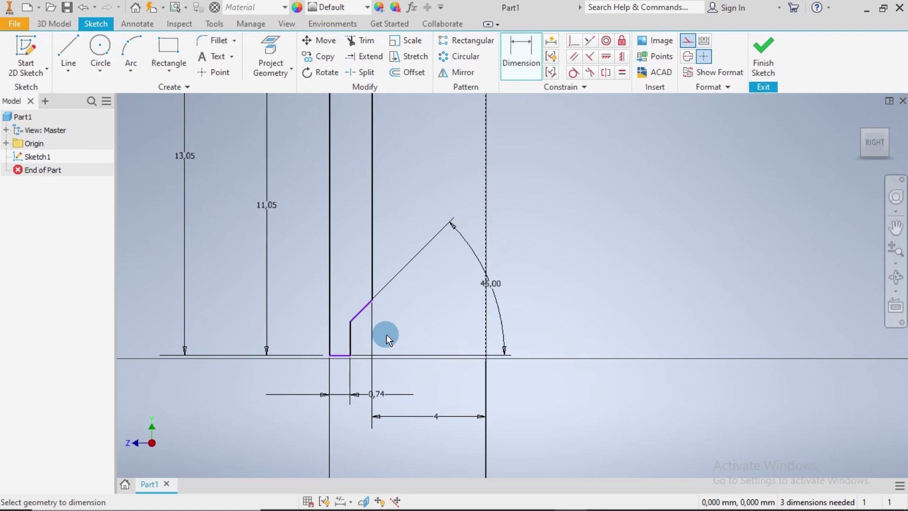
key("Escape")
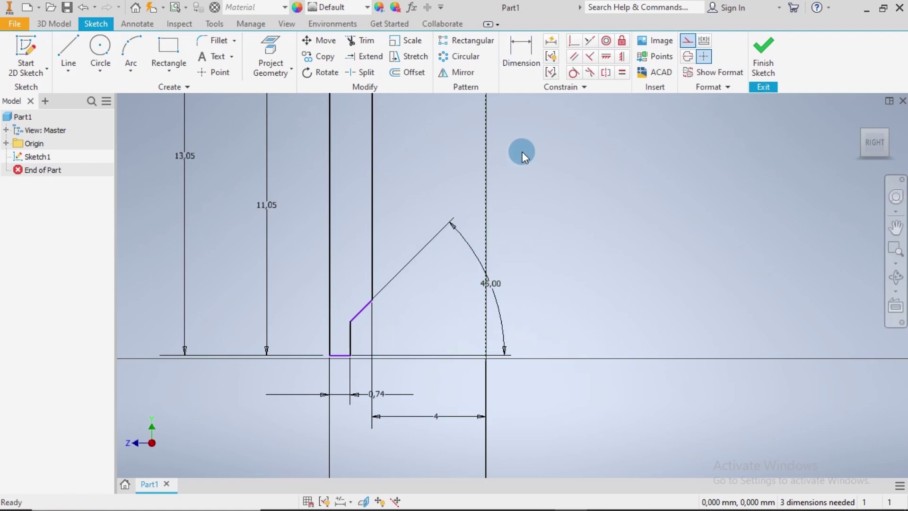
left_click(220, 39)
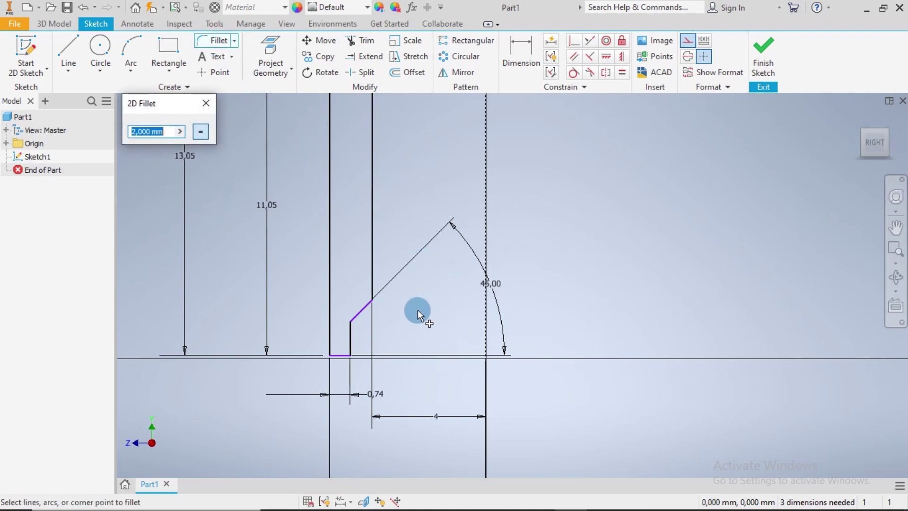
type("0.2")
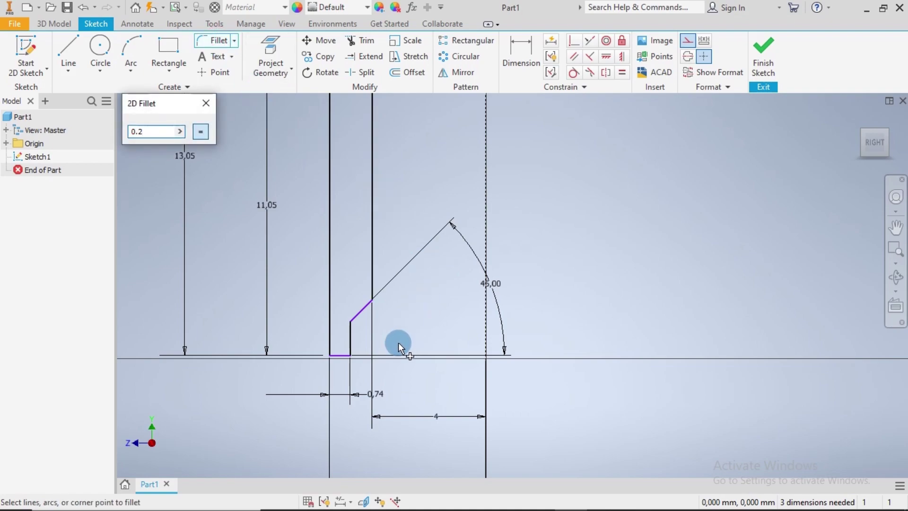
scroll(372, 359, "down", 5)
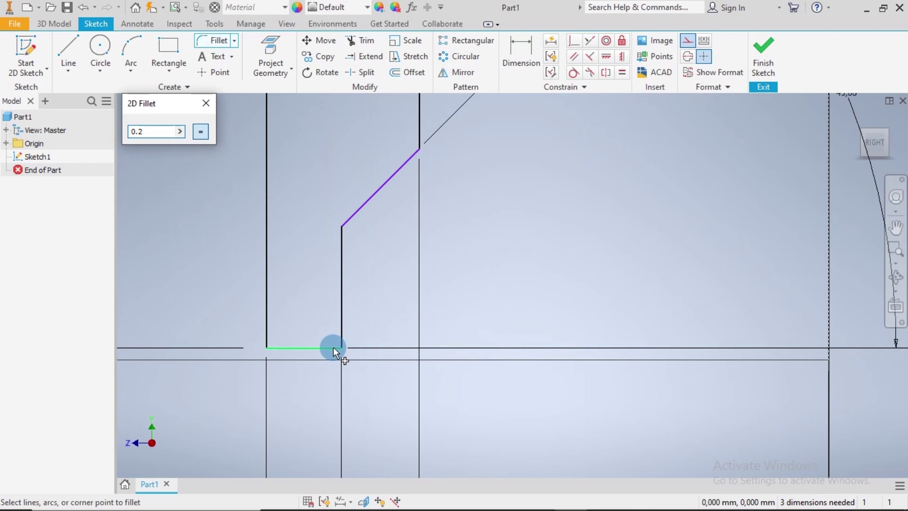
left_click(333, 347)
left_click(341, 327)
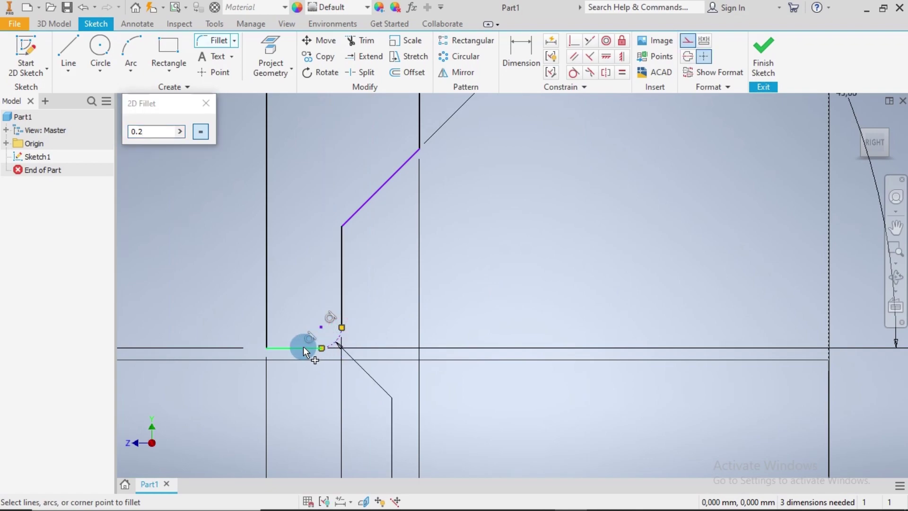
left_click(299, 347)
left_click(265, 330)
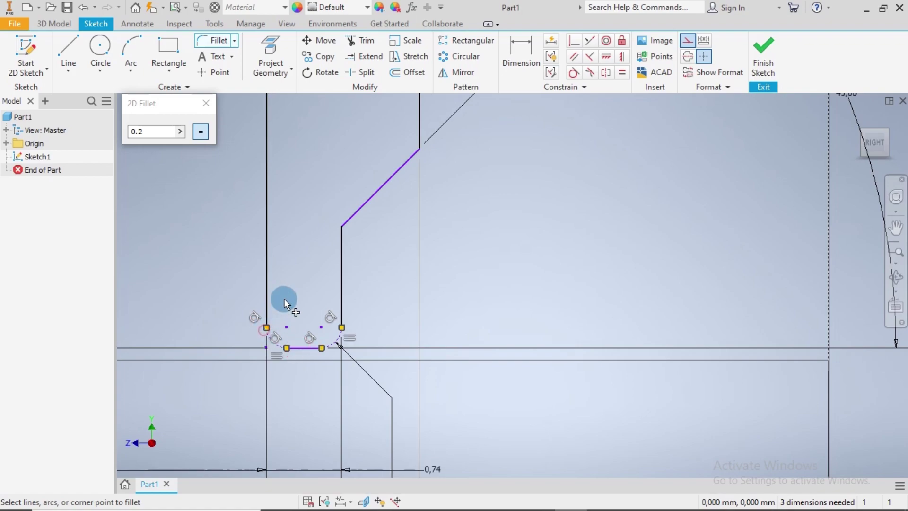
left_click(205, 104)
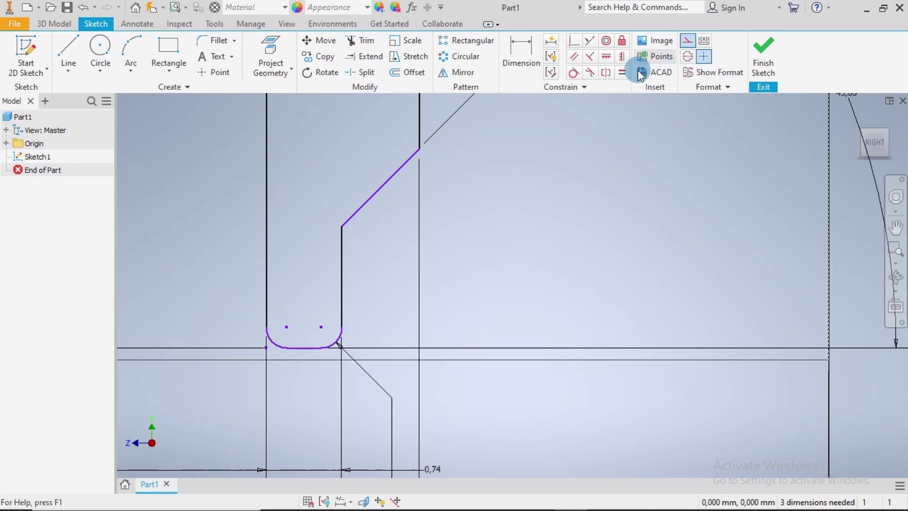
Fillet the corner between the short inner vertical edge and the lower end of the slanted edge with a 0.2 mm radius.
scroll(476, 209, "up", 5)
scroll(405, 225, "down", 3)
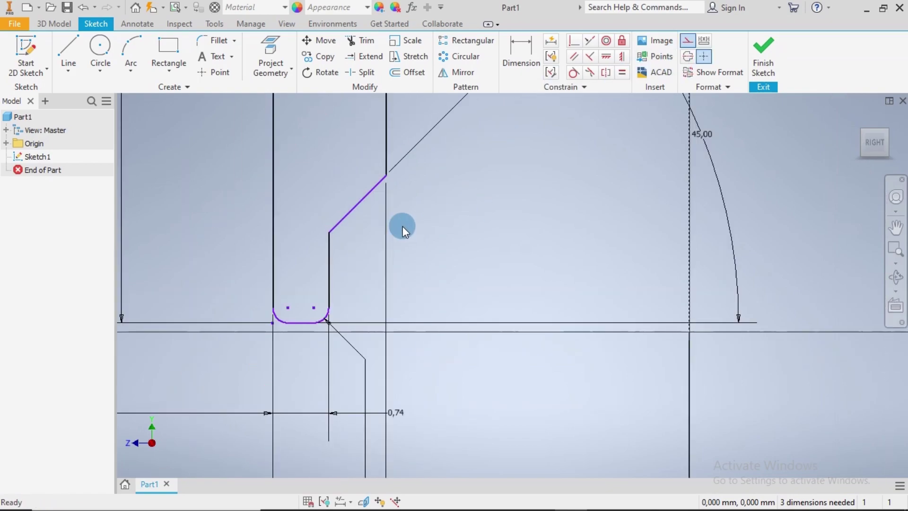
scroll(317, 158, "down", 2)
left_click(202, 42)
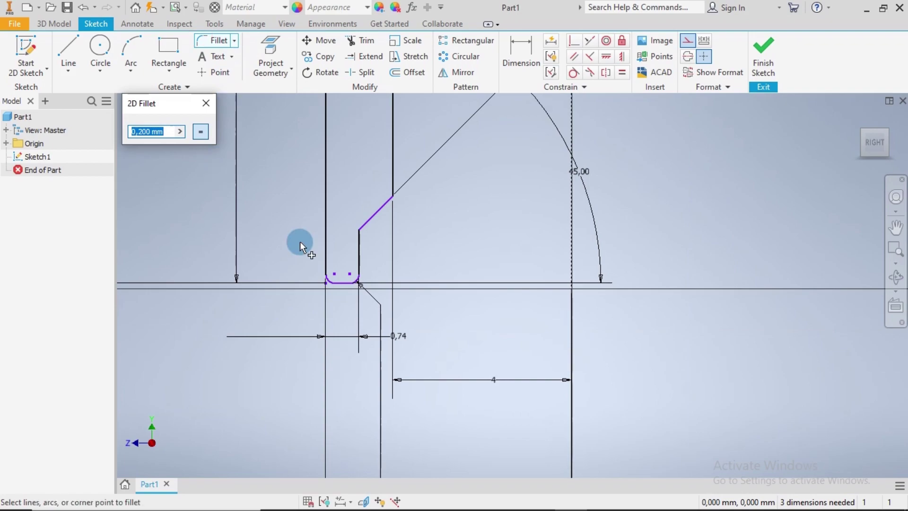
left_click(362, 226)
scroll(362, 226, "up", 2)
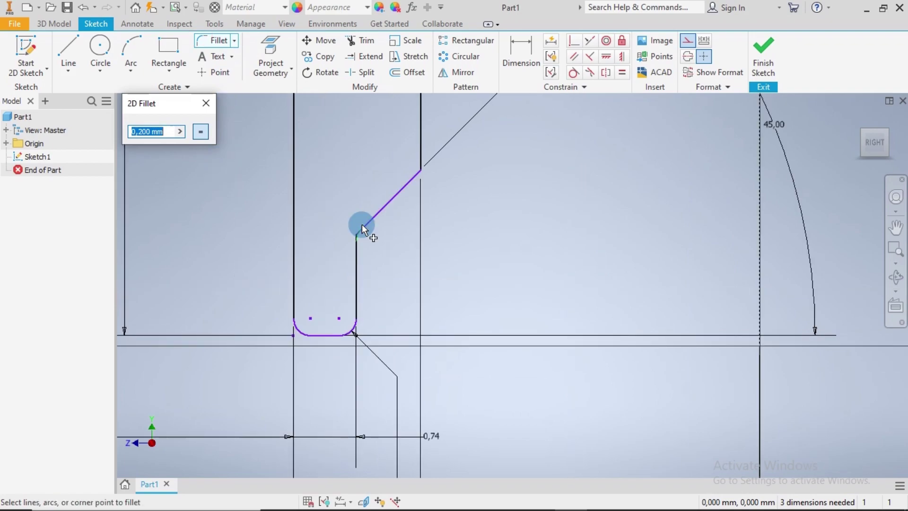
left_click(357, 248)
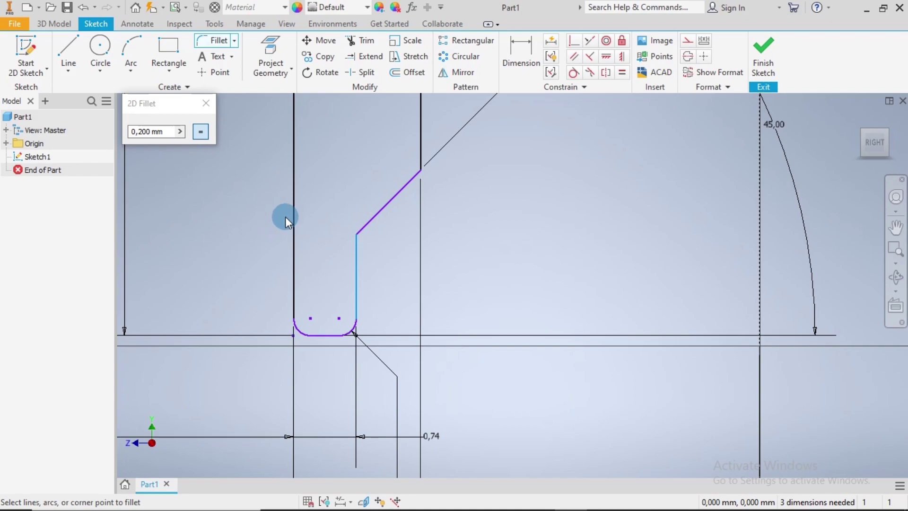
scroll(370, 235, "up", 3)
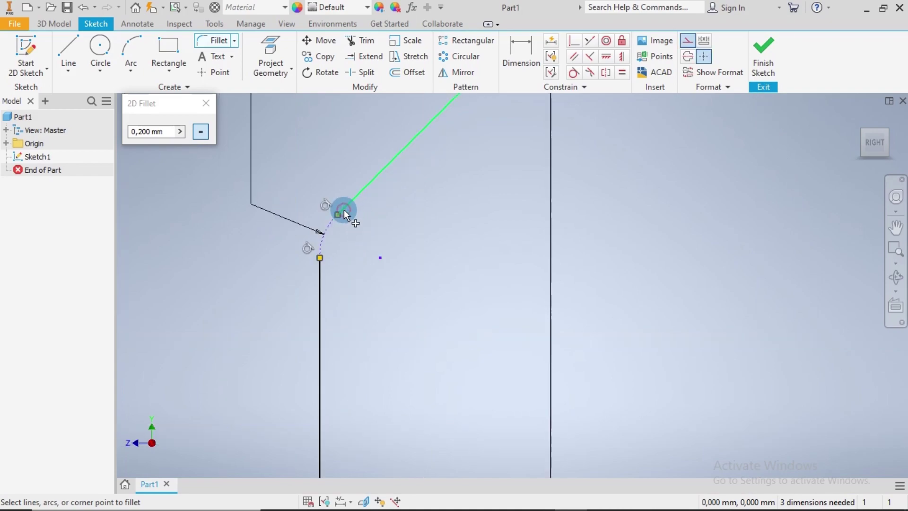
left_click(344, 209)
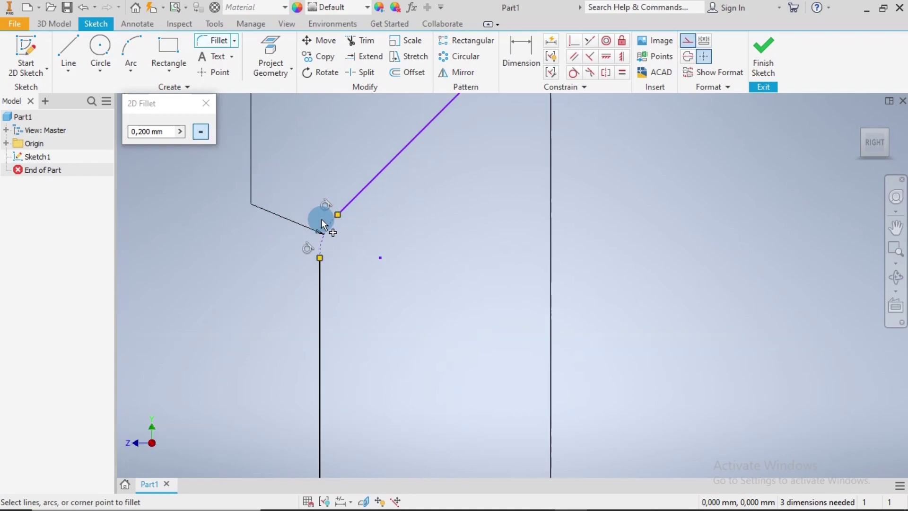
scroll(429, 228, "down", 3)
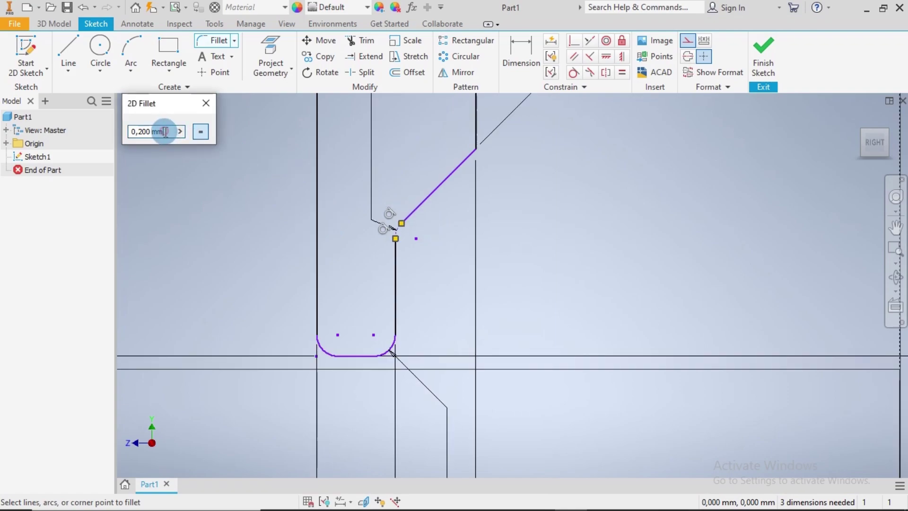
Fillet the corner between the slanted edge's upper end and the long inner vertical edge with a 0.5 mm radius.
left_click_drag(163, 132, 127, 131)
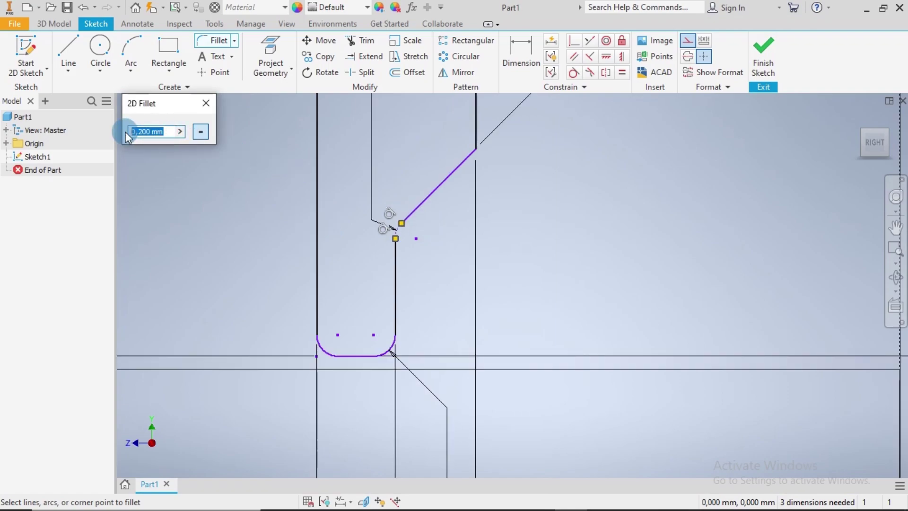
type("0.5")
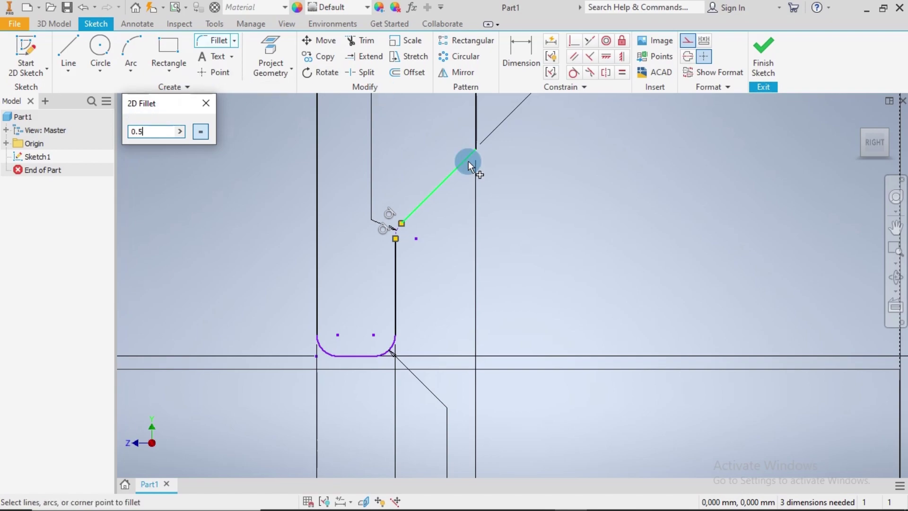
scroll(480, 163, "down", 2)
left_click(480, 150)
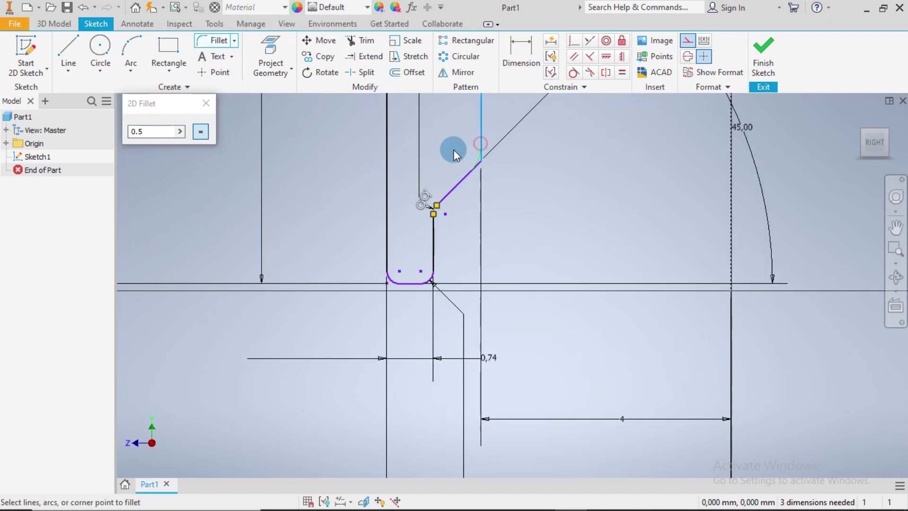
left_click(466, 176)
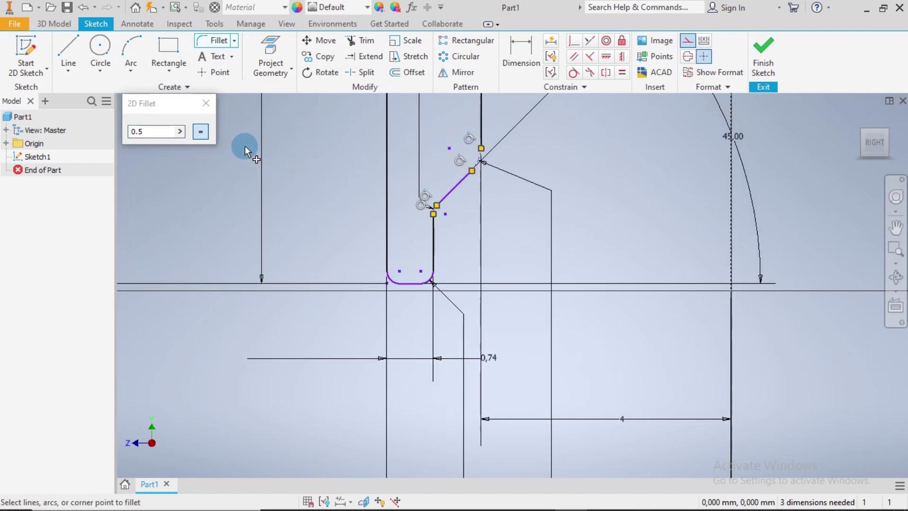
left_click(206, 103)
Convert the two dashed fillet arcs at the ends of the slanted edge from construction to normal geometry.
scroll(432, 203, "up", 4)
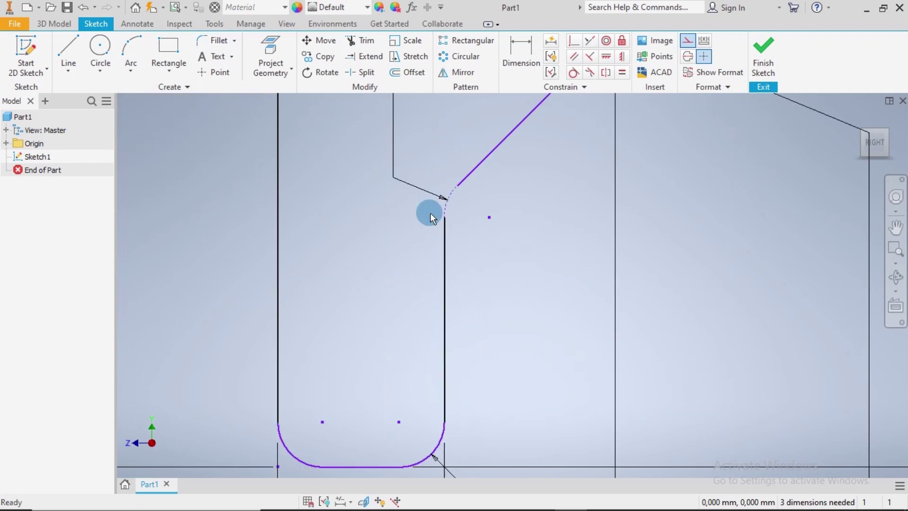
left_click(454, 211)
scroll(524, 208, "down", 5)
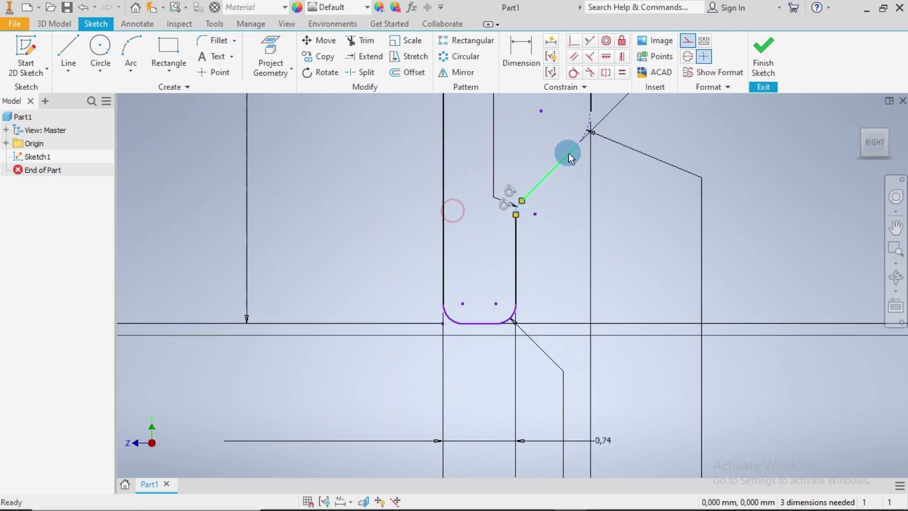
scroll(587, 121, "up", 4)
scroll(590, 118, "up", 3)
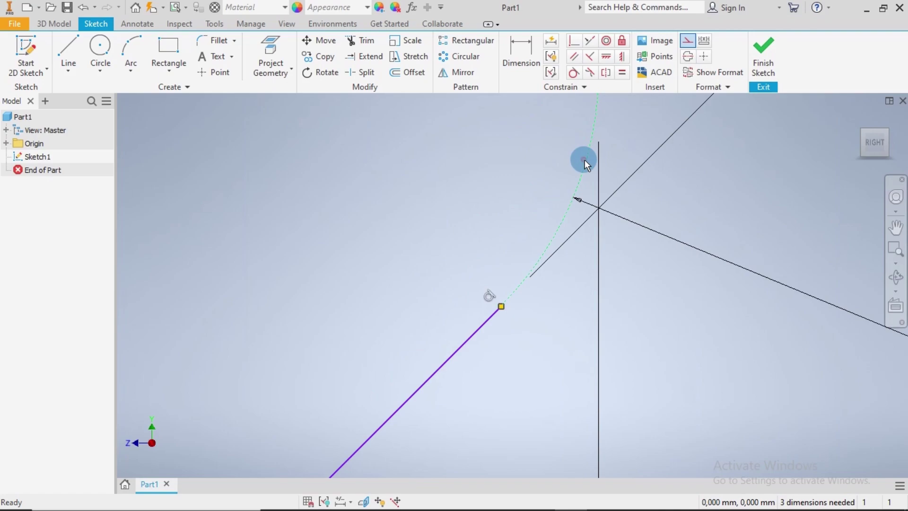
left_click(688, 40)
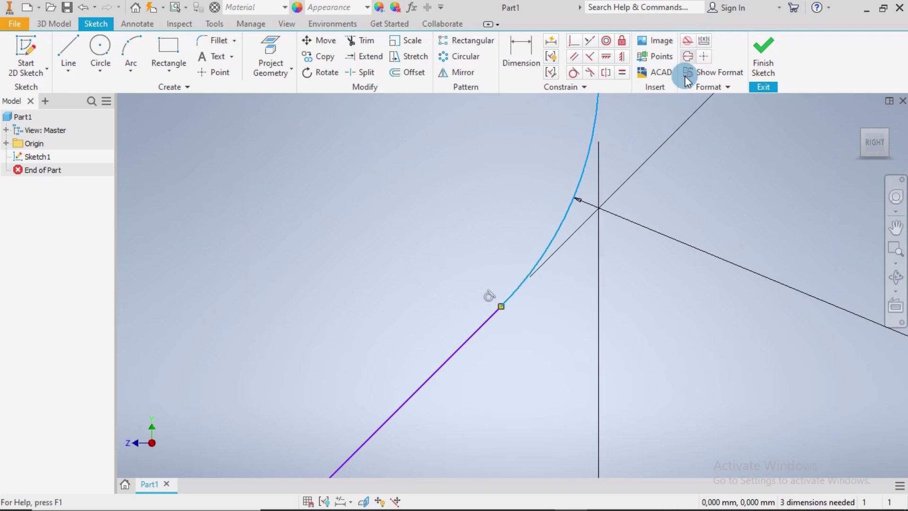
left_click(711, 224)
Dimension the vertical distance from the profile's bottom edge to the center of the slanted edge's lower fillet at 0.22 mm.
scroll(709, 225, "down", 4)
scroll(702, 194, "down", 4)
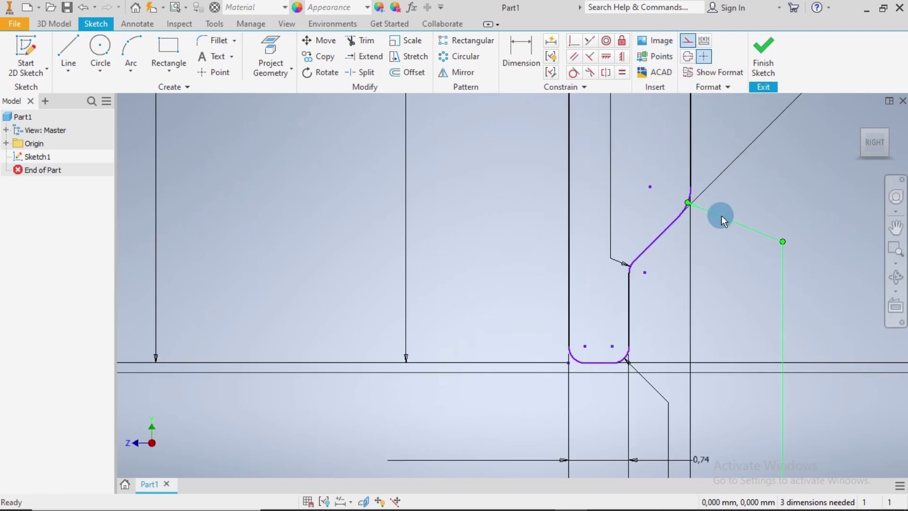
scroll(722, 215, "down", 3)
middle_click_drag(736, 206, 556, 278)
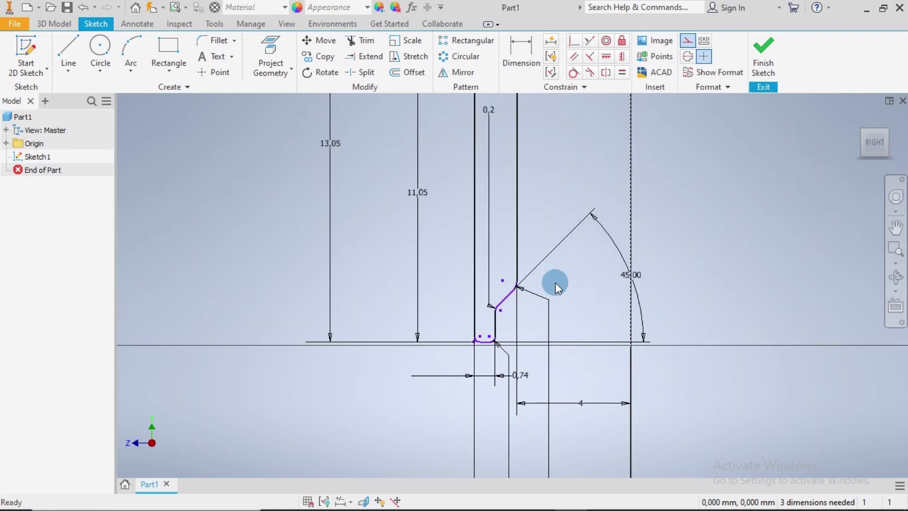
scroll(553, 298, "up", 6)
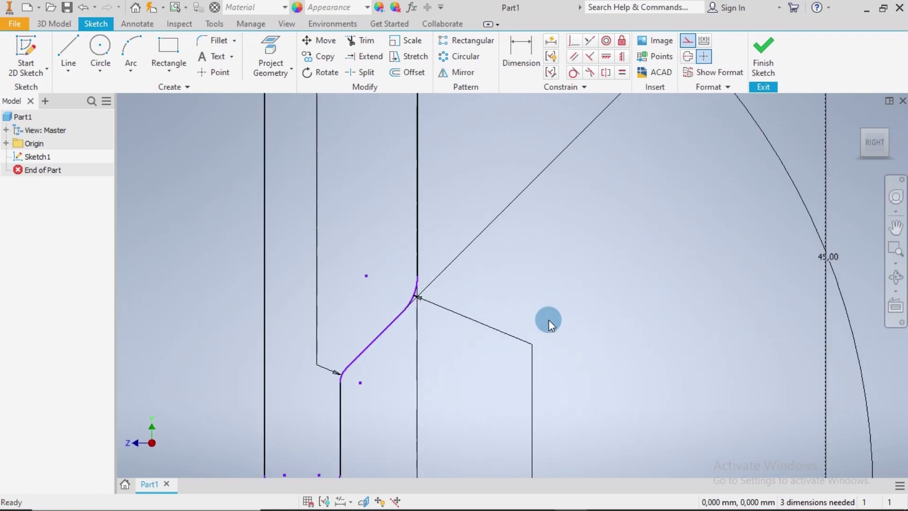
left_click(519, 53)
left_click(334, 372)
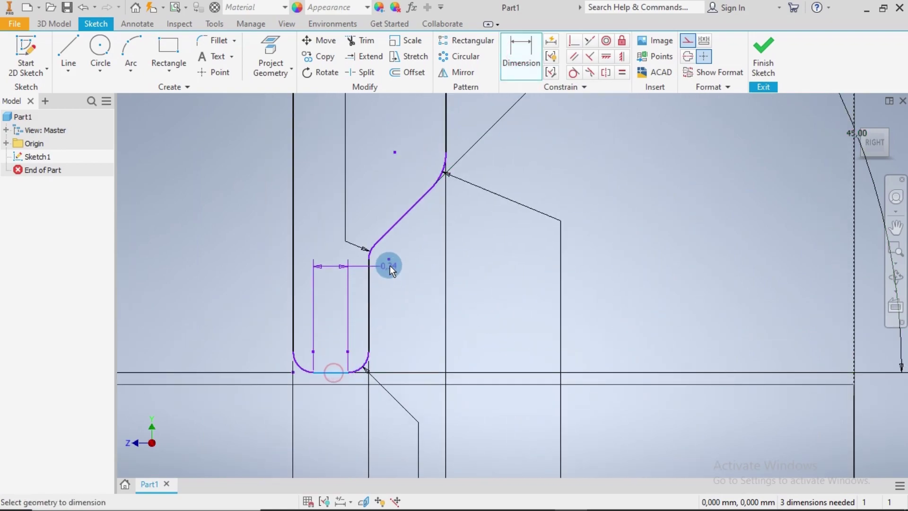
left_click(389, 259)
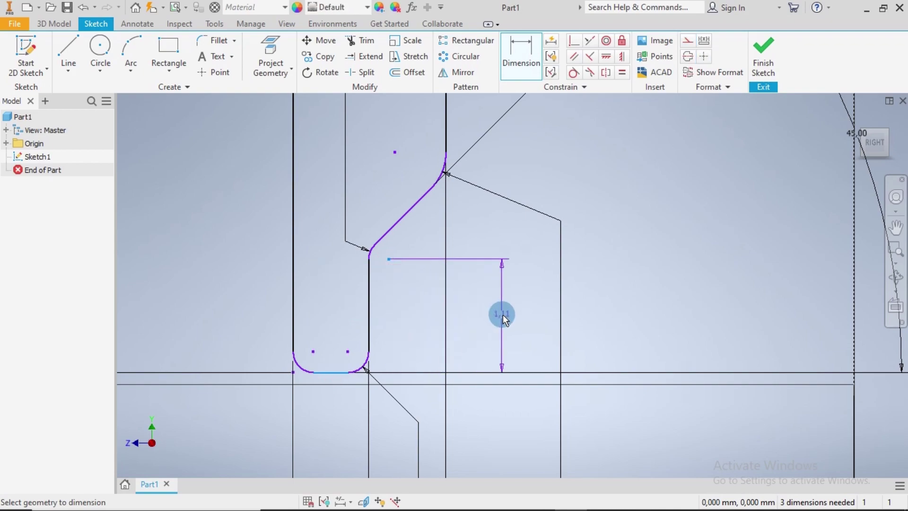
left_click(503, 314)
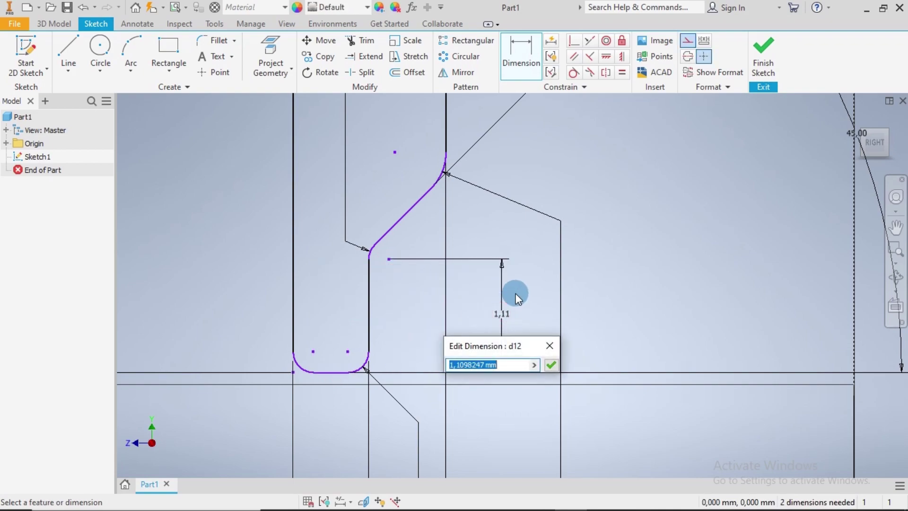
type("0.22")
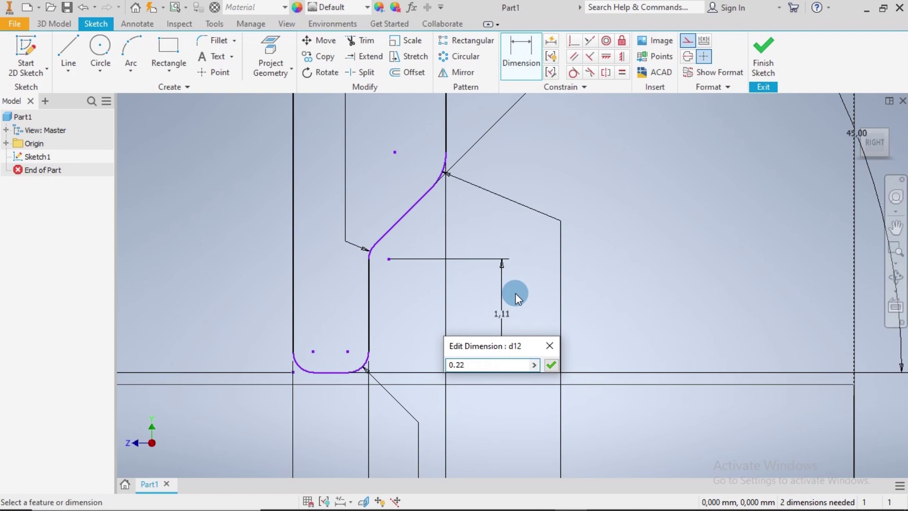
key("Return")
Examine the filleted lower end and the whole dimensioned profile to check the sketch geometry.
scroll(424, 262, "up", 3)
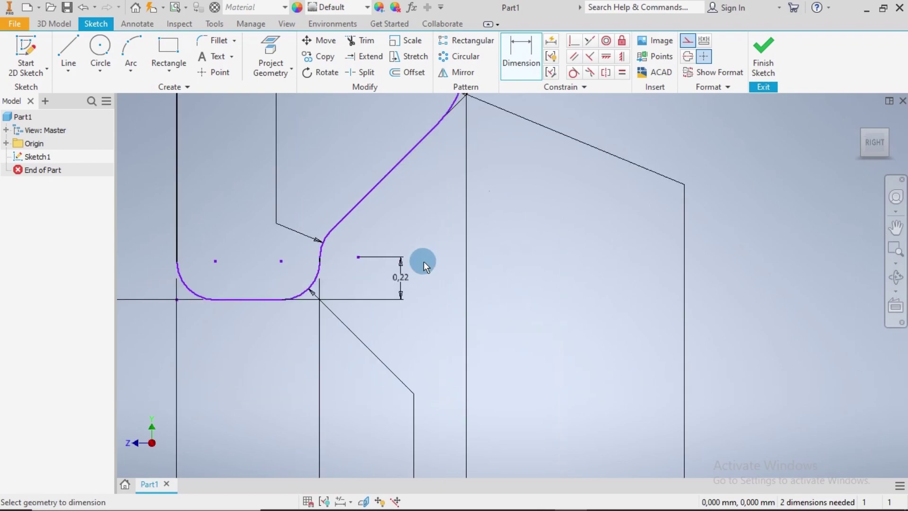
scroll(391, 255, "down", 2)
scroll(392, 254, "down", 4)
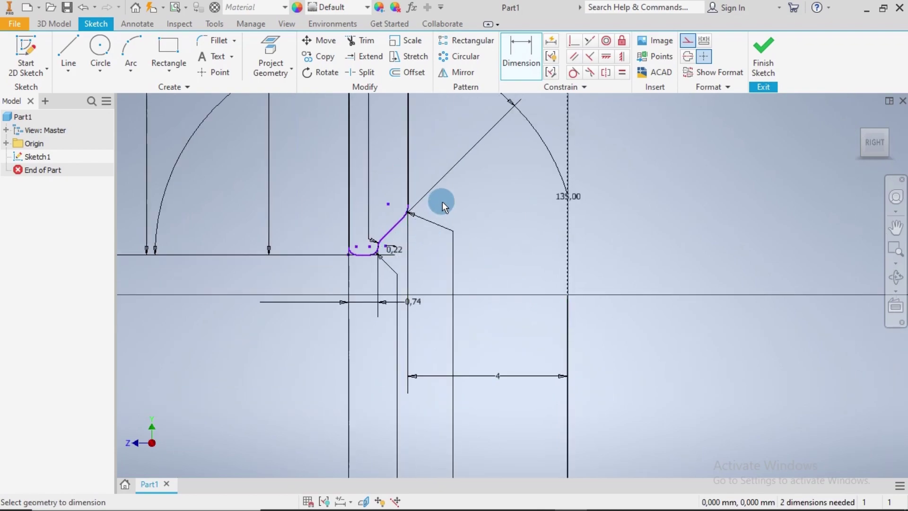
scroll(464, 202, "down", 8)
scroll(474, 192, "up", 2)
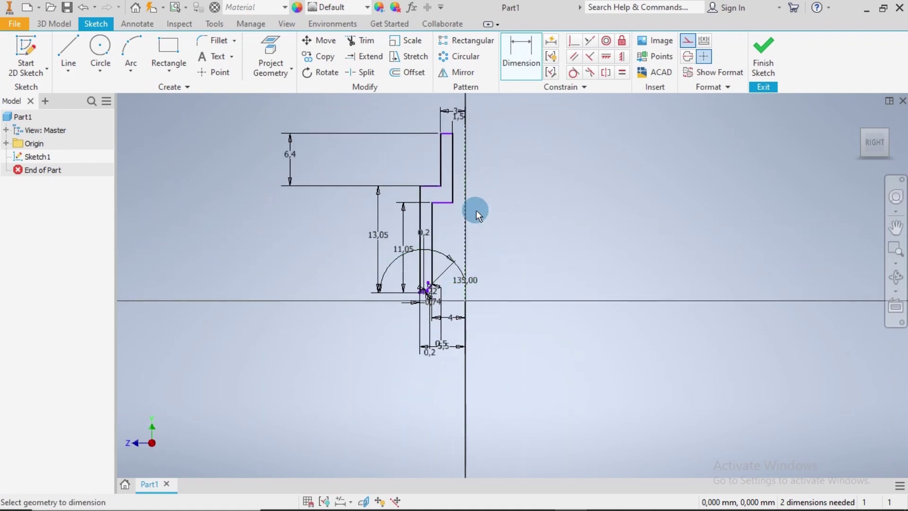
scroll(487, 202, "up", 2)
scroll(415, 361, "up", 4)
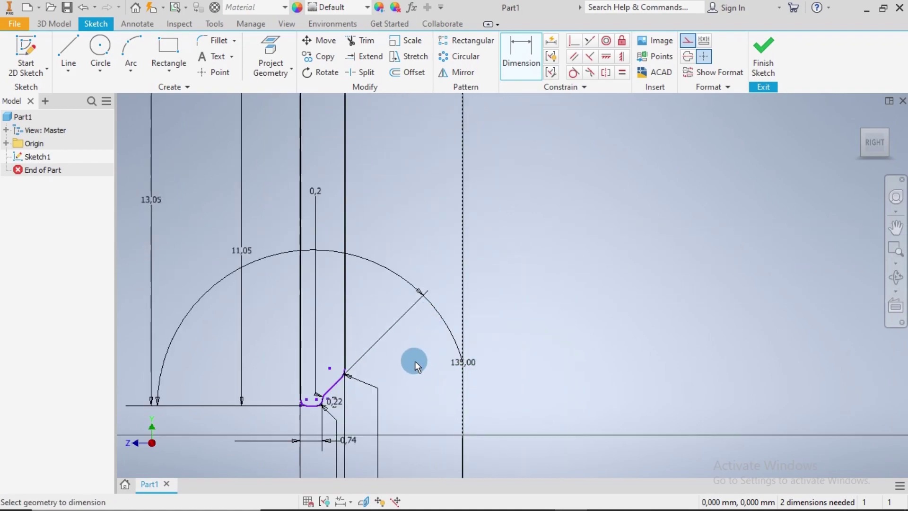
scroll(415, 364, "down", 3)
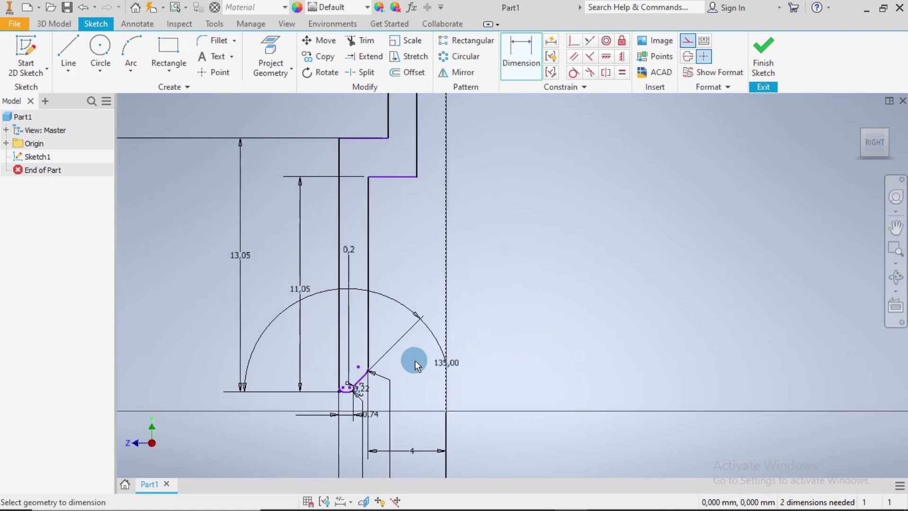
Constrain the profile's bottom edge to be coincident with the sketch origin point.
left_click(573, 45)
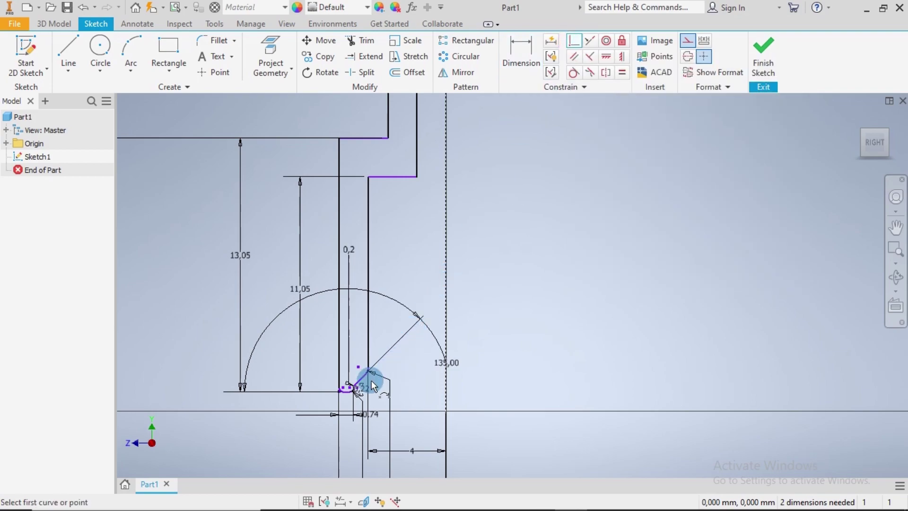
scroll(353, 391, "up", 3)
scroll(434, 393, "down", 5)
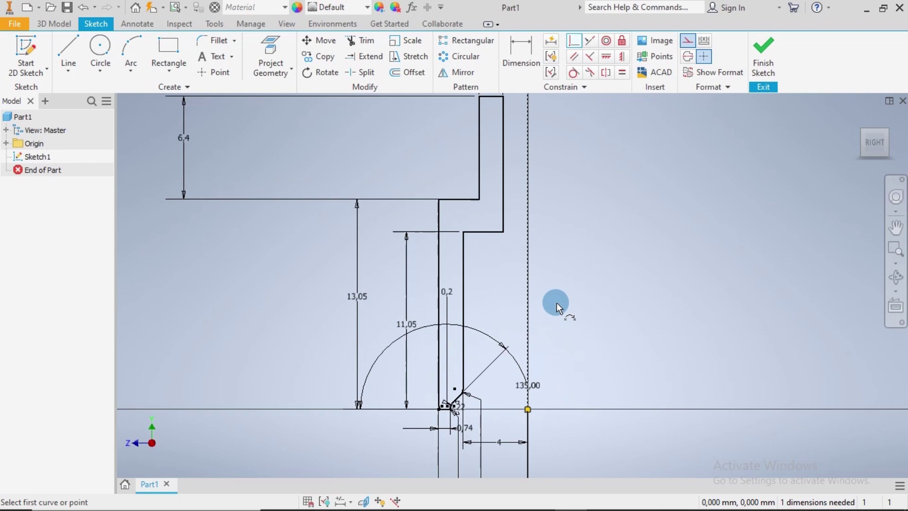
Move the 135° angle dimension closer to the slanted edge at the profile's lower end.
scroll(517, 389, "up", 3)
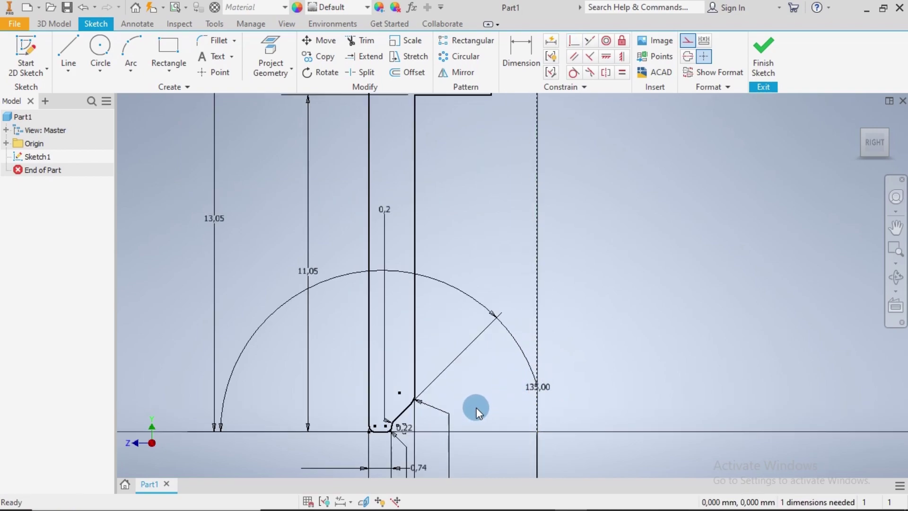
scroll(476, 408, "up", 3)
middle_click_drag(475, 408, 471, 279)
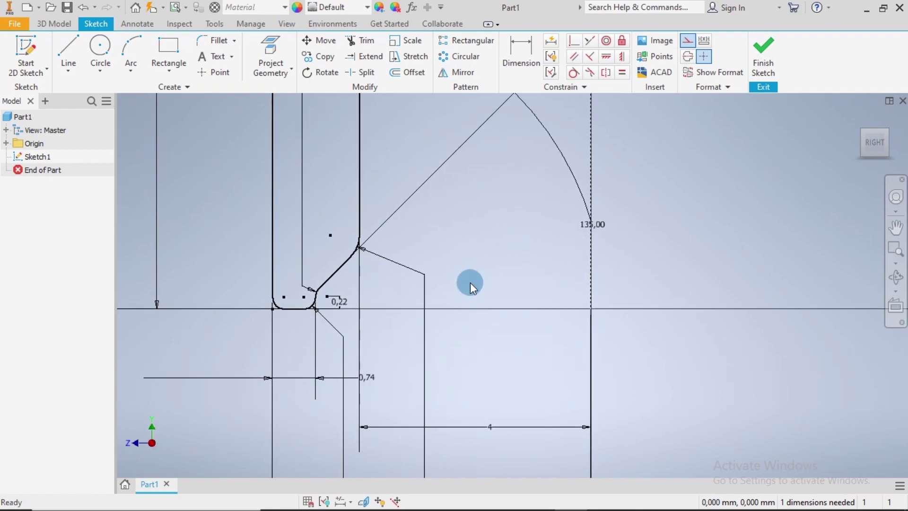
scroll(470, 283, "down", 2)
left_click_drag(529, 244, 464, 281)
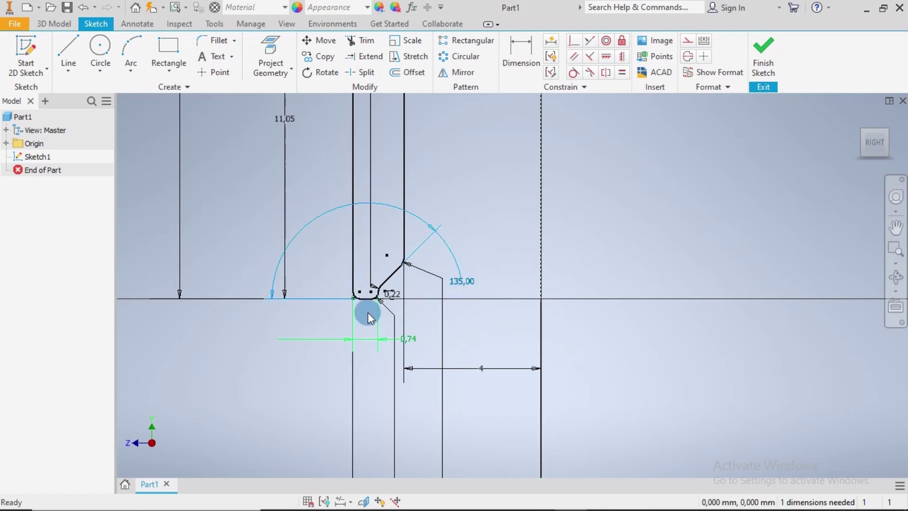
Reposition the 0.5 mm and 0.2 mm fillet radius dimensions above the baseline, on opposite sides of the profile's lower end.
scroll(472, 367, "up", 2)
scroll(470, 367, "down", 4)
mouse_move(470, 367)
middle_mouse_down()
mouse_move(450, 328)
mouse_move(448, 265)
middle_mouse_up()
scroll(447, 265, "up", 3)
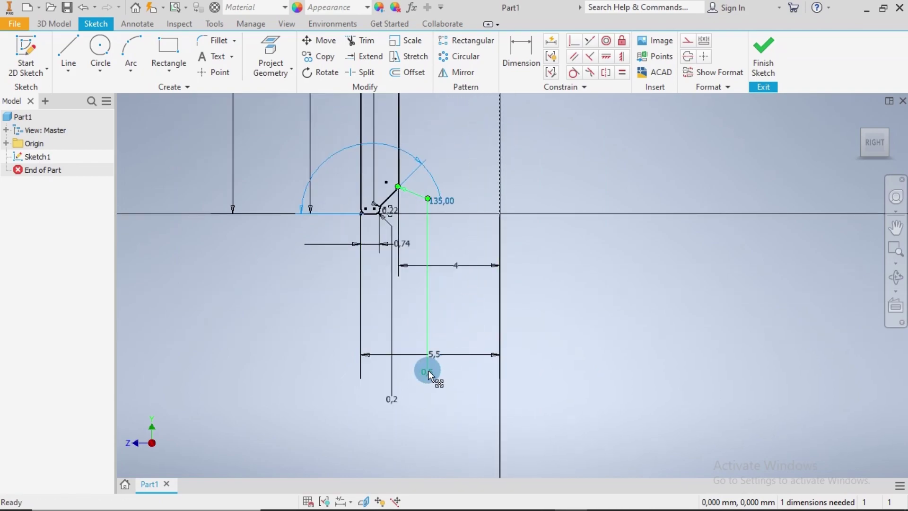
mouse_move(428, 370)
left_mouse_down()
mouse_move(443, 291)
mouse_move(447, 141)
mouse_move(451, 167)
mouse_move(541, 187)
mouse_move(549, 180)
left_mouse_up()
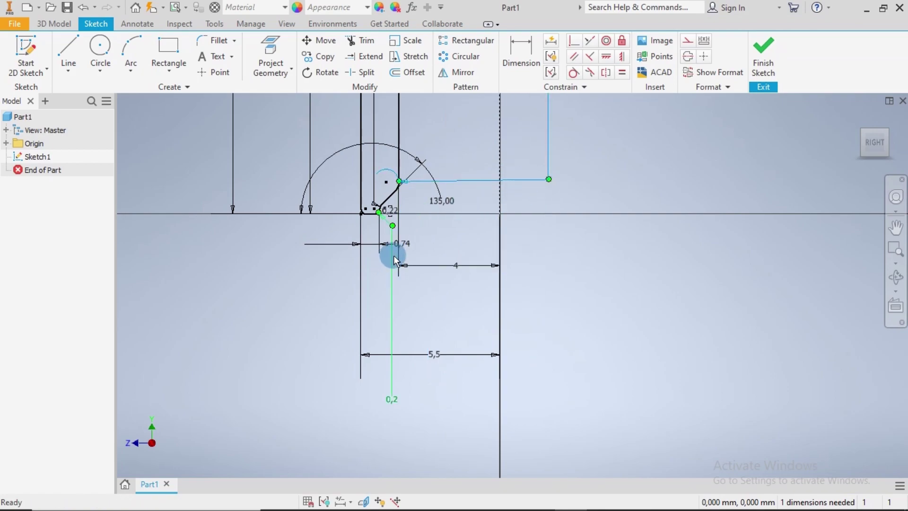
left_click(390, 400)
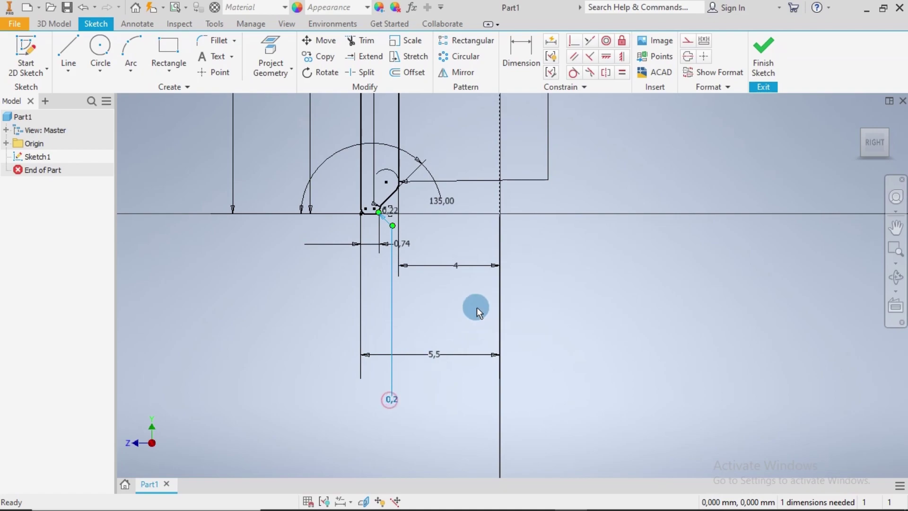
mouse_move(391, 399)
left_mouse_down()
mouse_move(521, 200)
mouse_move(453, 148)
mouse_move(348, 158)
mouse_move(333, 185)
left_mouse_up()
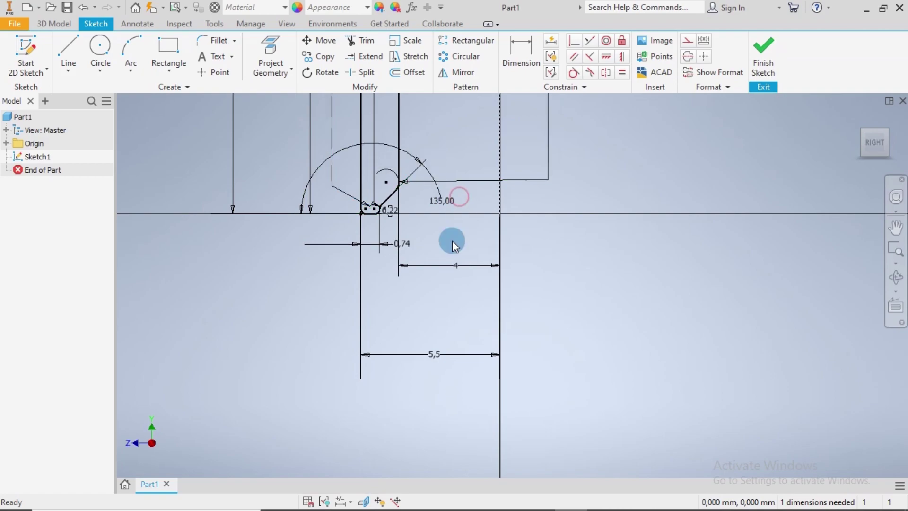
Rearrange the 0.74 mm and 5.5 mm width dimensions closely beneath the profile and adjust the placement of the 135° angle dimension.
left_click(378, 243)
left_click_drag(379, 243, 333, 266)
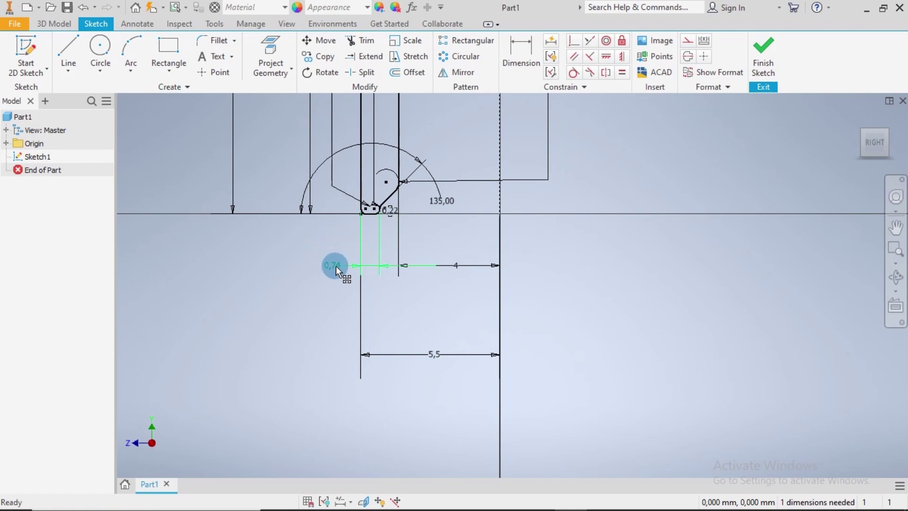
left_click(399, 288)
left_click_drag(434, 354, 425, 292)
scroll(526, 288, "up", 2)
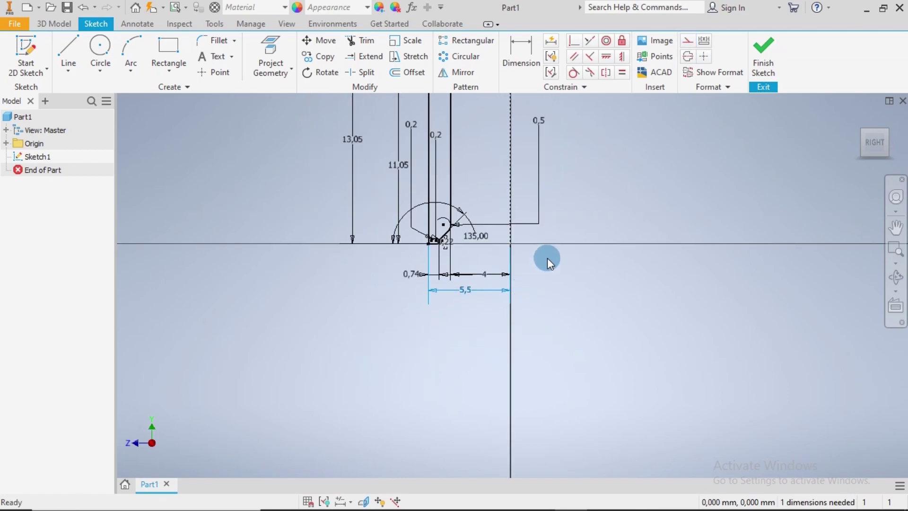
middle_click_drag(510, 297, 471, 347)
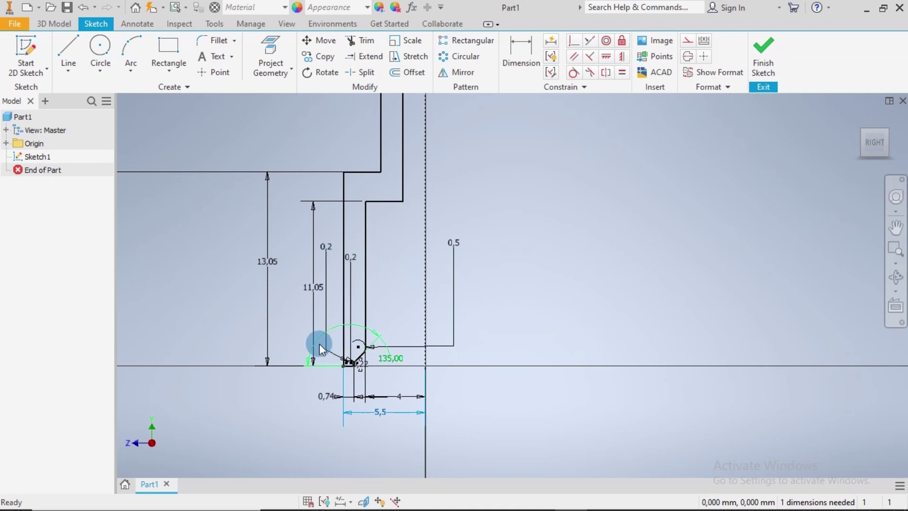
mouse_move(391, 362)
left_mouse_down()
mouse_move(321, 309)
mouse_move(294, 314)
mouse_move(384, 359)
mouse_move(376, 353)
mouse_move(377, 375)
mouse_move(336, 387)
mouse_move(415, 341)
mouse_move(378, 350)
mouse_move(395, 333)
left_mouse_up()
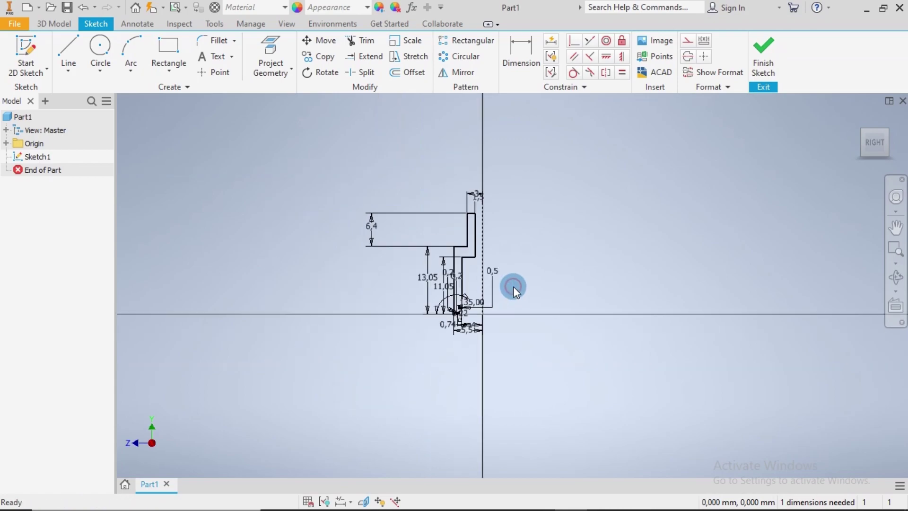
Move the 1.5 mm and 3 mm width dimension texts above the profile across to the outer side of the dashed centerline.
scroll(513, 285, "down", 5)
scroll(535, 270, "up", 2)
scroll(431, 134, "up", 4)
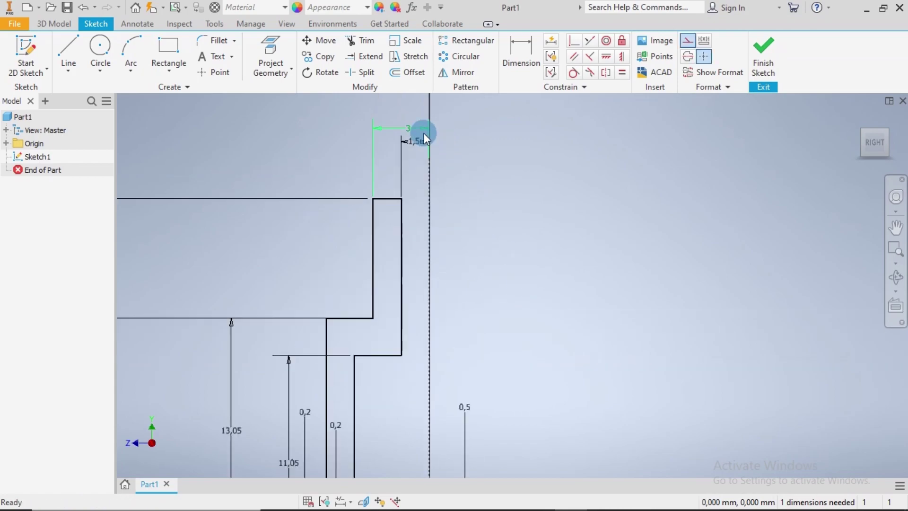
mouse_move(418, 142)
left_mouse_down()
mouse_move(417, 155)
mouse_move(436, 171)
mouse_move(458, 173)
left_mouse_up()
left_click_drag(406, 128, 470, 126)
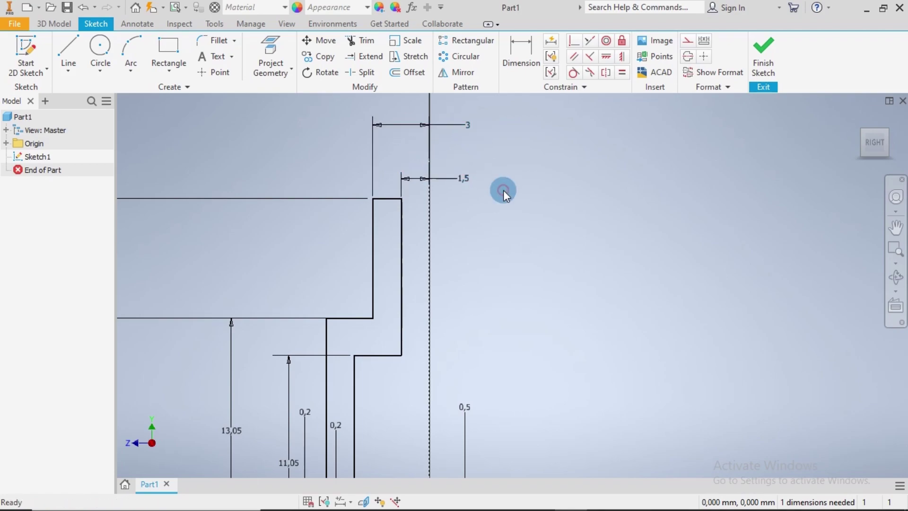
Move the 6.4 mm height dimension closer to the profile and finish the sketch.
scroll(503, 190, "down", 4)
middle_click_drag(512, 223, 464, 188)
left_click_drag(320, 193, 368, 189)
left_click(476, 203)
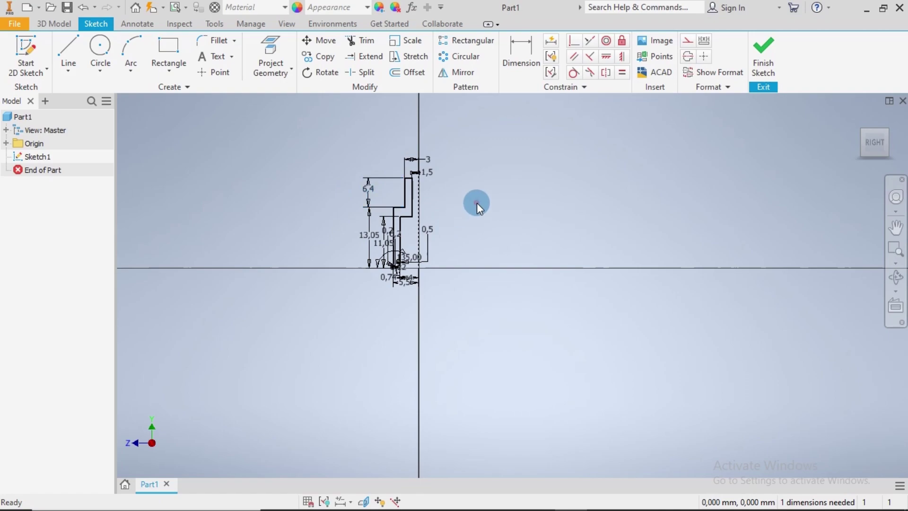
left_click(760, 63)
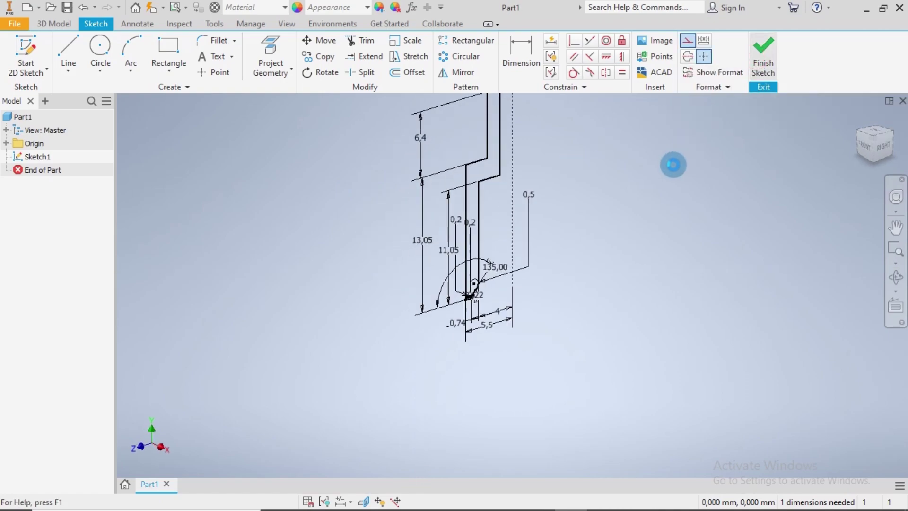
Revolve the stepped profile a full 360° about the dashed vertical centerline.
scroll(620, 209, "down", 2)
mouse_move(620, 209)
middle_mouse_down()
mouse_move(549, 205)
mouse_move(439, 227)
middle_mouse_up()
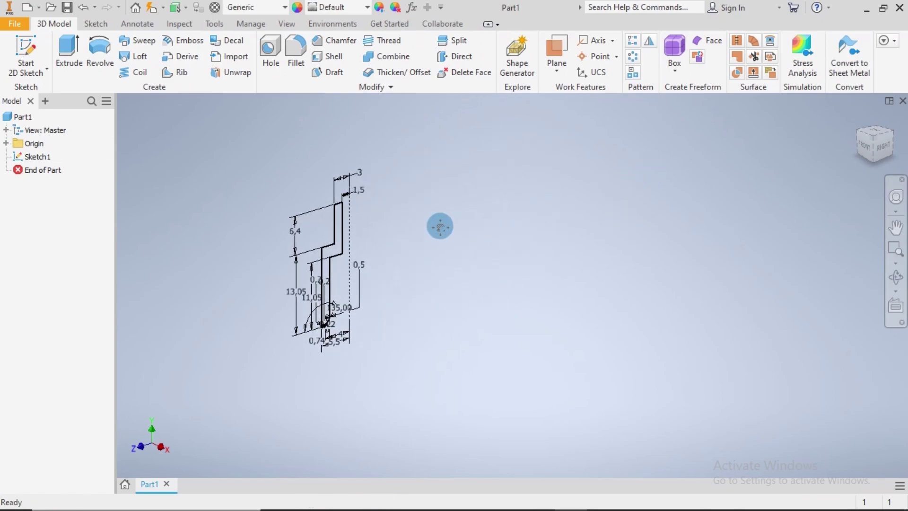
left_click(99, 48)
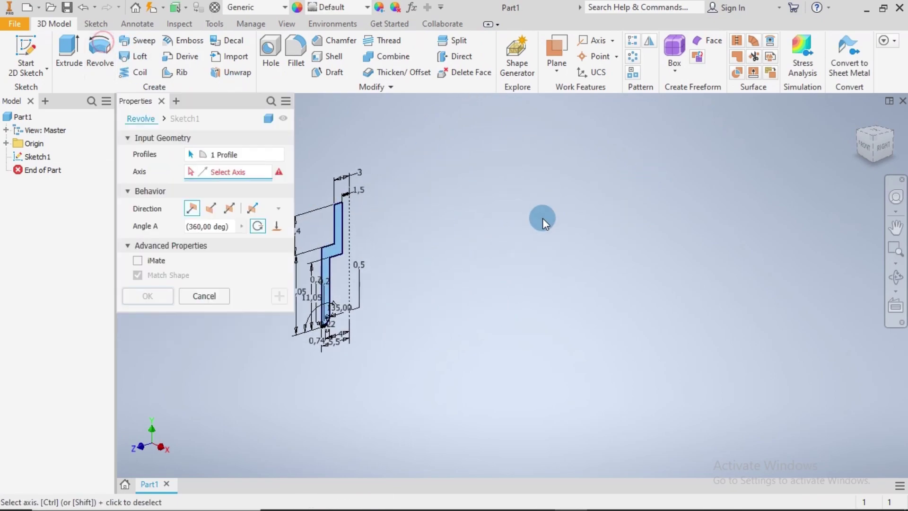
left_click(348, 214)
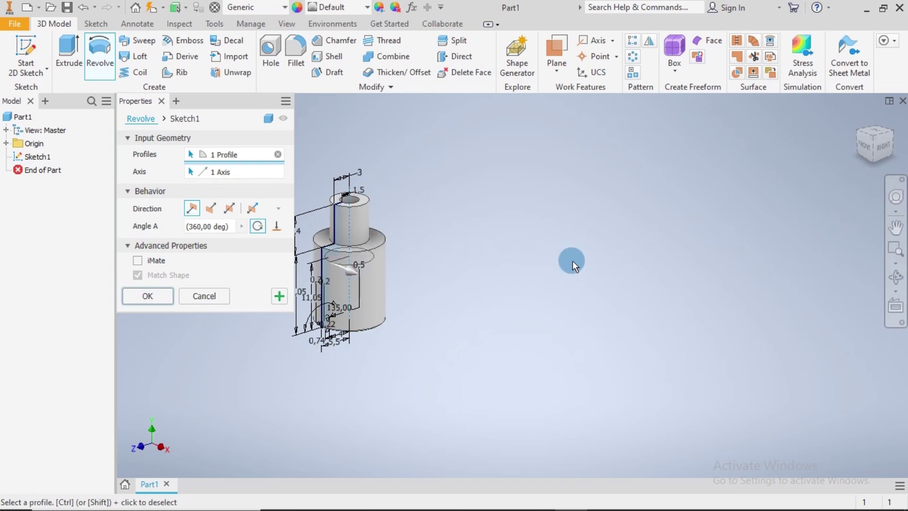
left_click(158, 297)
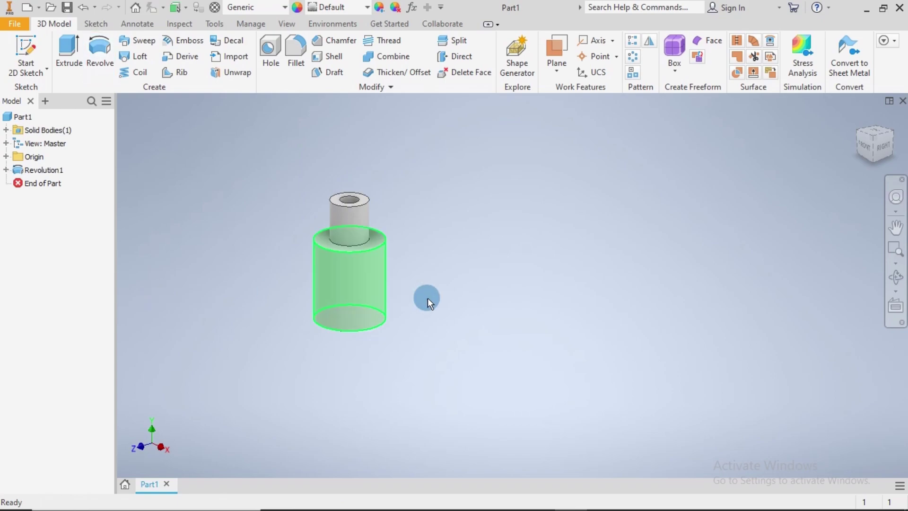
Create a new sketch on the origin YZ plane, viewing the revolved body from the right side.
middle_click_drag(443, 324, 420, 319, "shift")
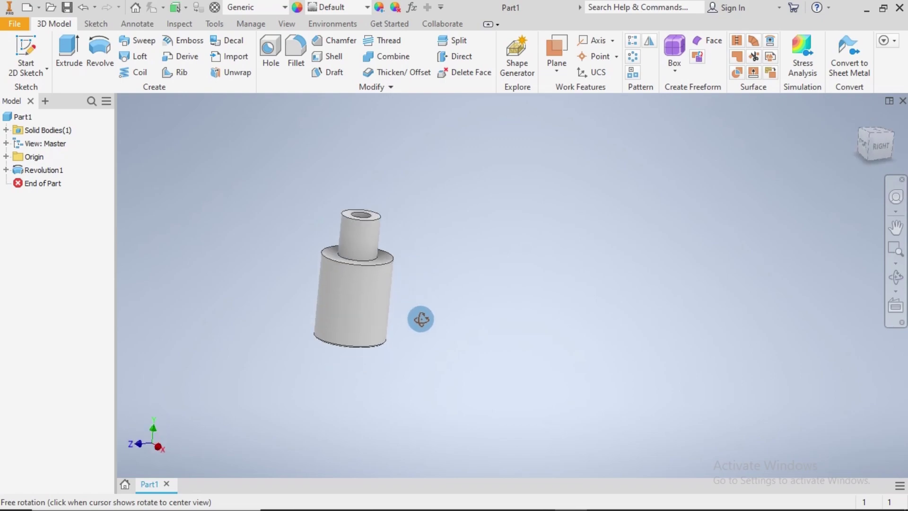
left_click(856, 116)
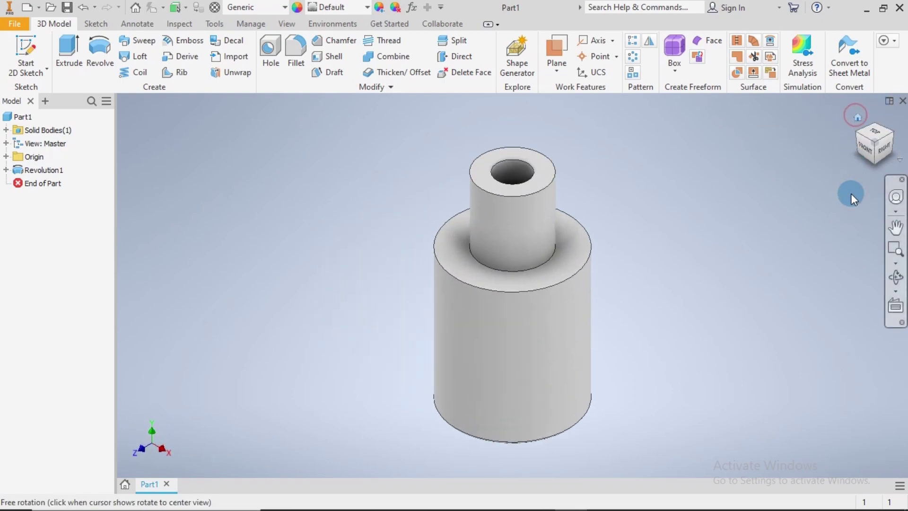
left_click(886, 150)
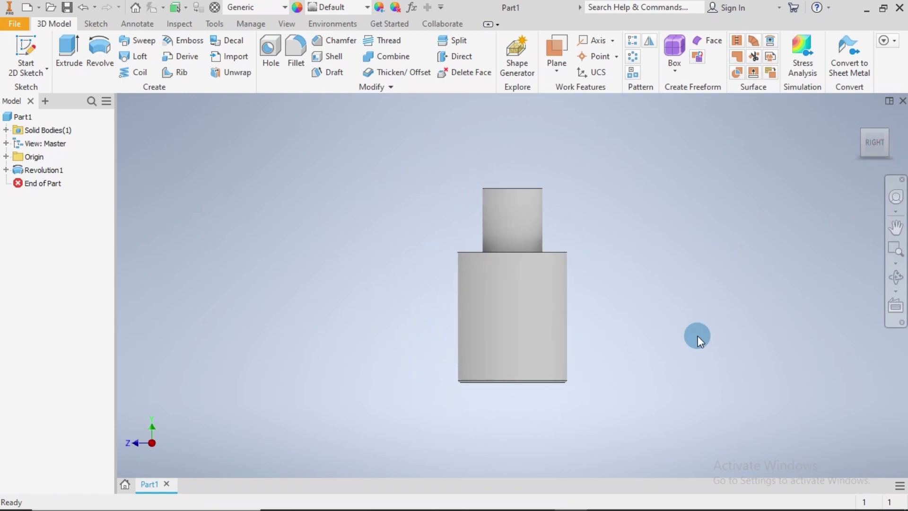
left_click(6, 157)
left_click(36, 170)
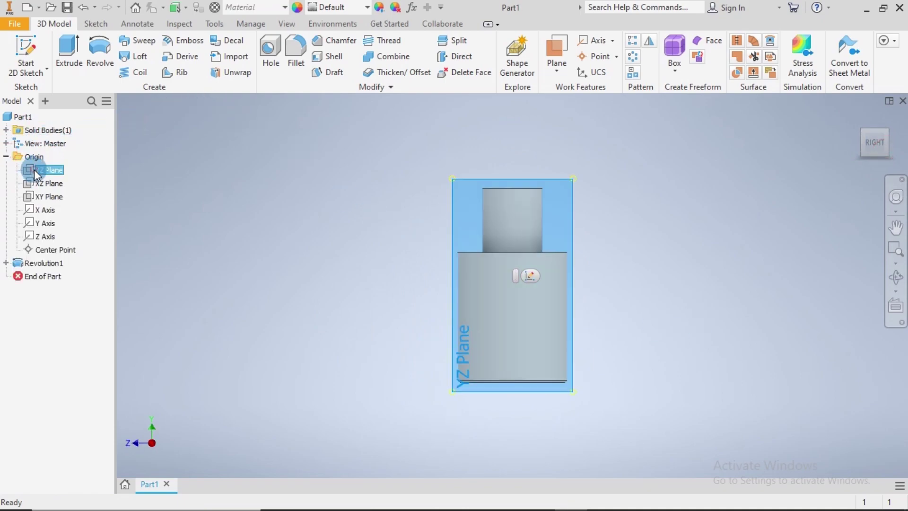
right_click(49, 171)
left_click(66, 209)
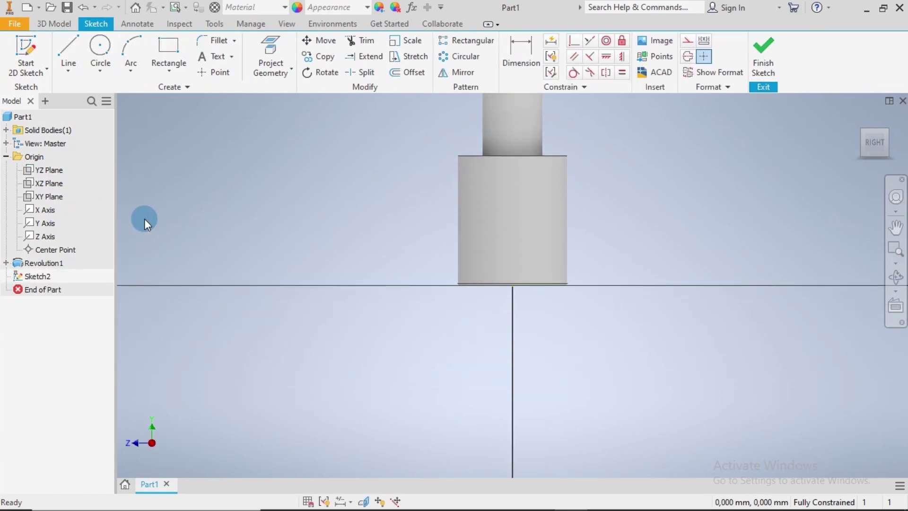
middle_click_drag(633, 251, 576, 310)
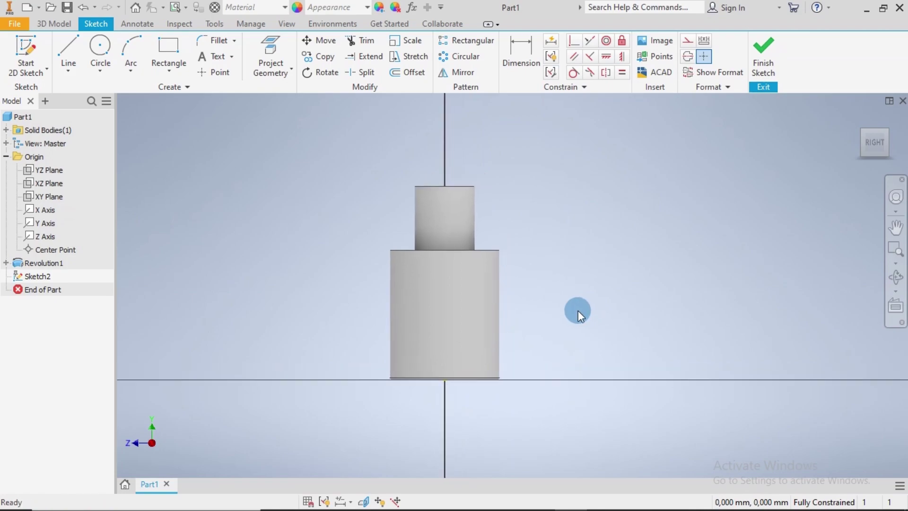
Sketch a circle about 4.48 mm in diameter centered on the vertical axis, just below the shoulder of the wider cylinder.
left_click(100, 51)
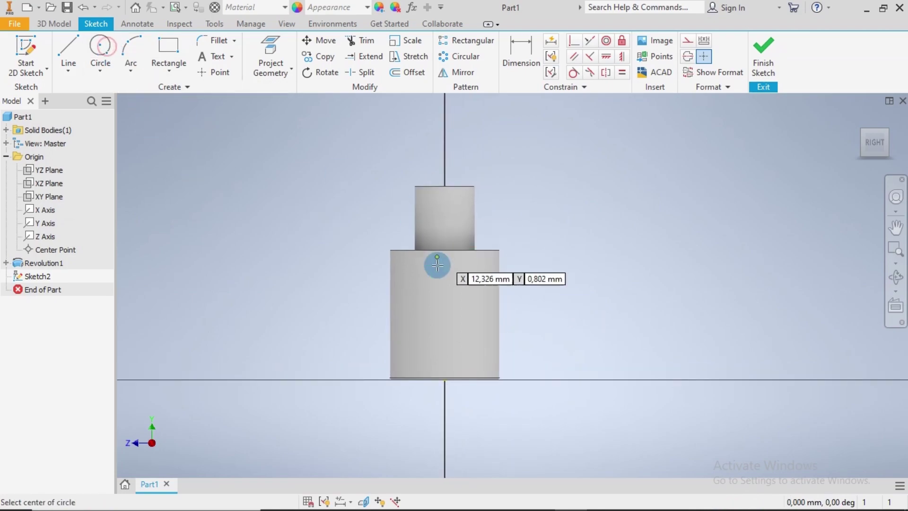
left_click(444, 285)
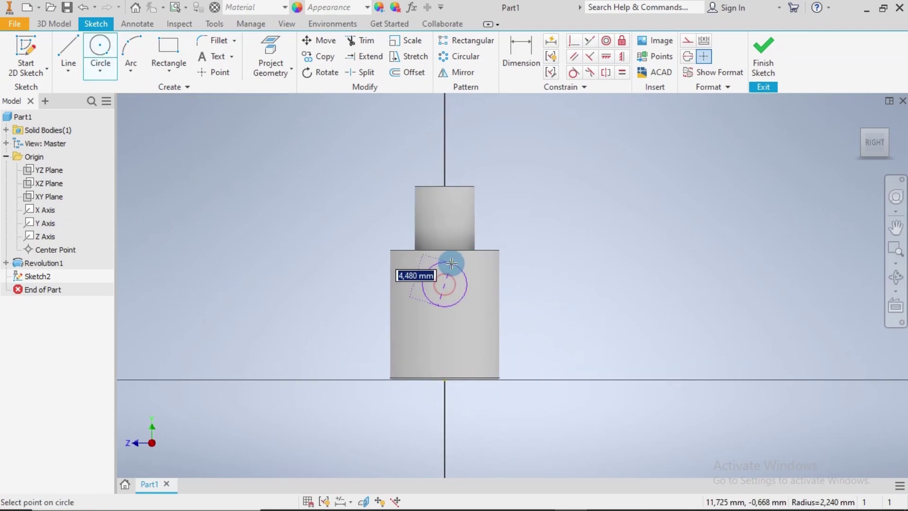
left_click(451, 263)
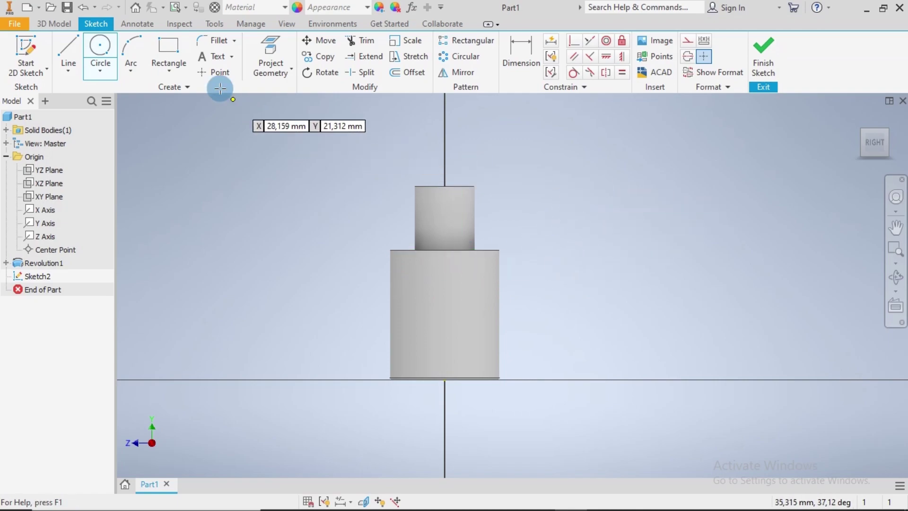
Slice the body's display at the sketch plane to expose its cross-section, and return to the sketch tools.
left_click(284, 25)
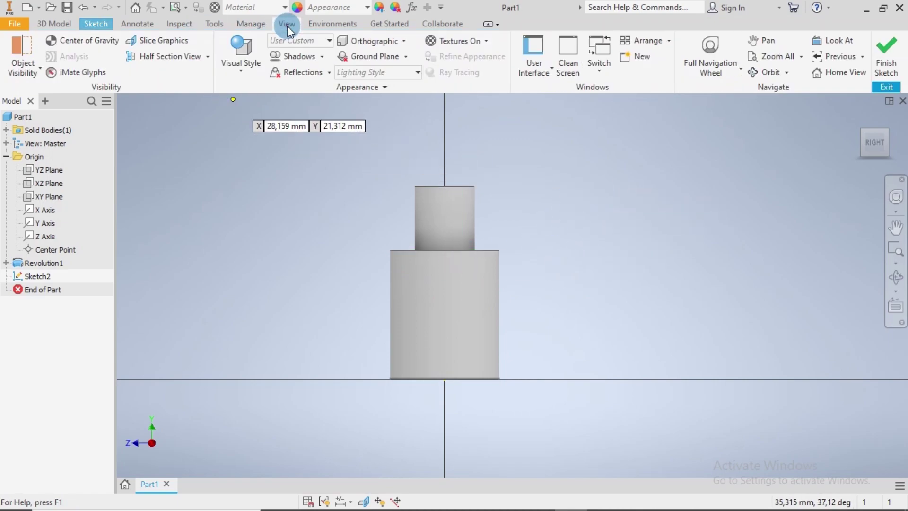
left_click(177, 44)
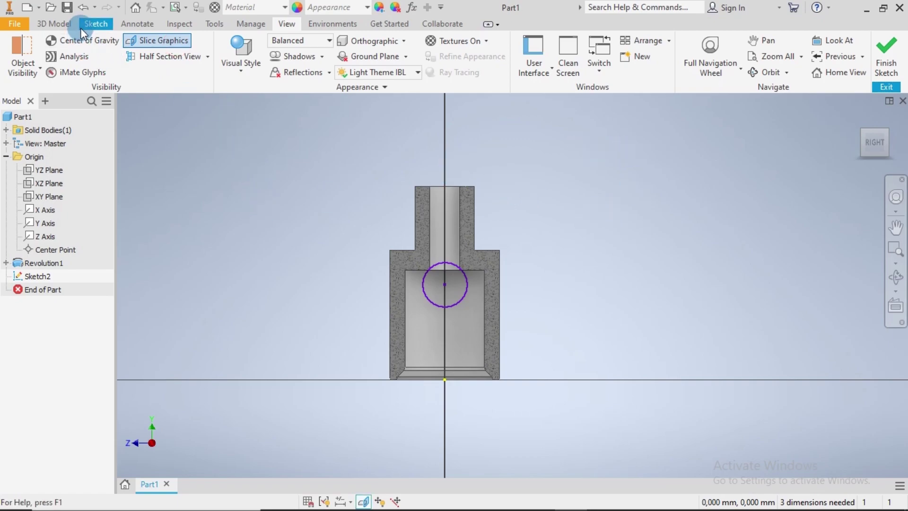
left_click(96, 24)
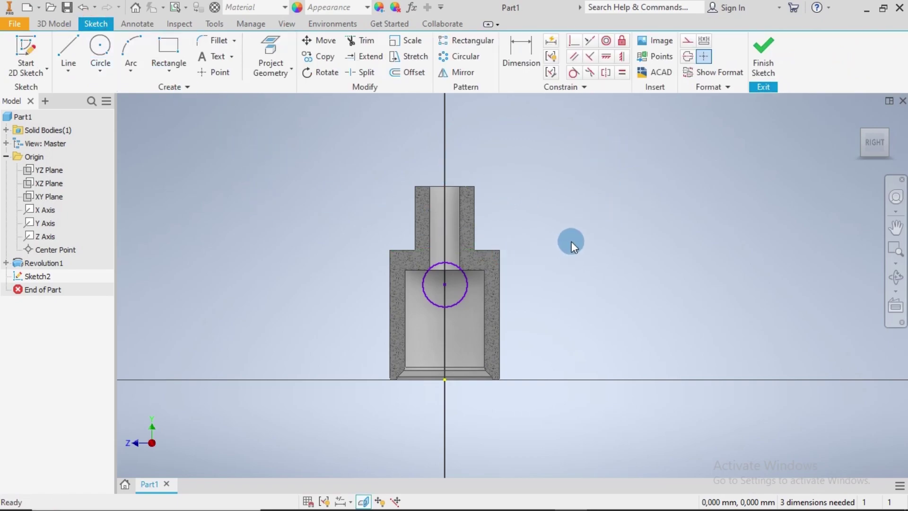
Dimension the sketched circle's diameter and set it to 7 mm.
left_click(522, 52)
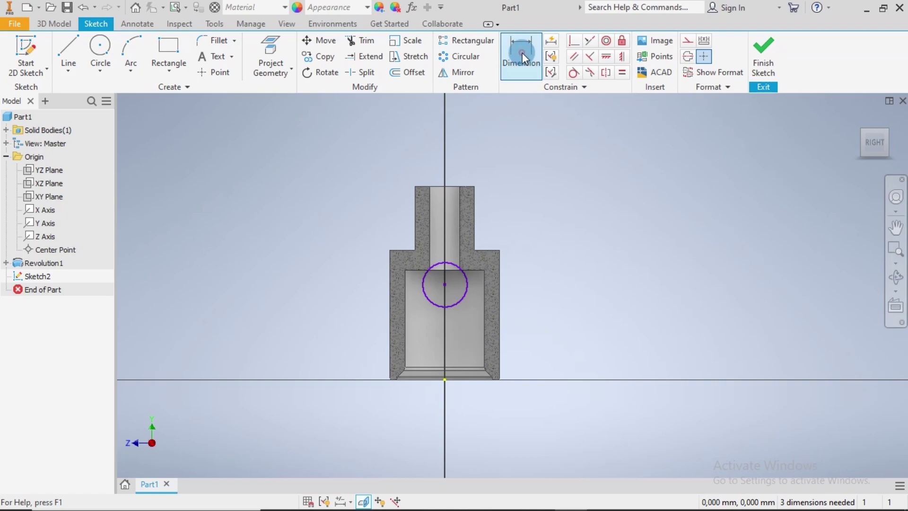
left_click(469, 283)
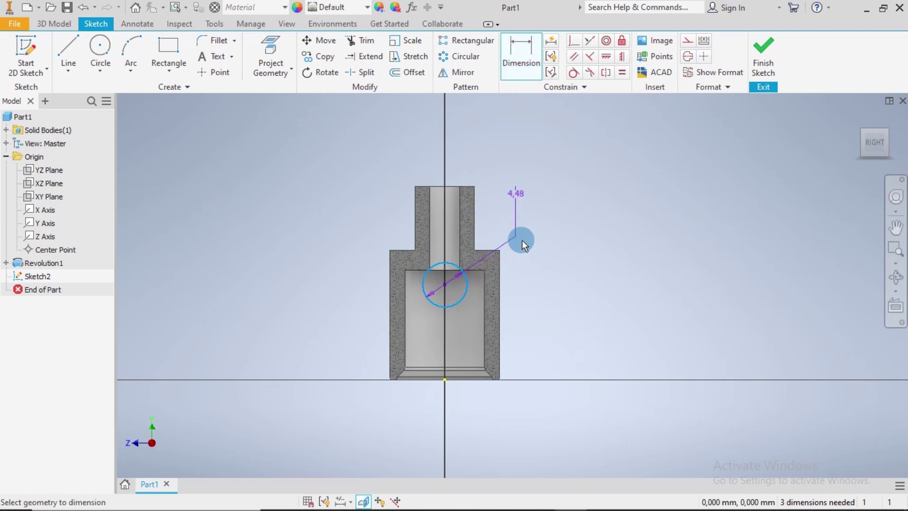
left_click(506, 230)
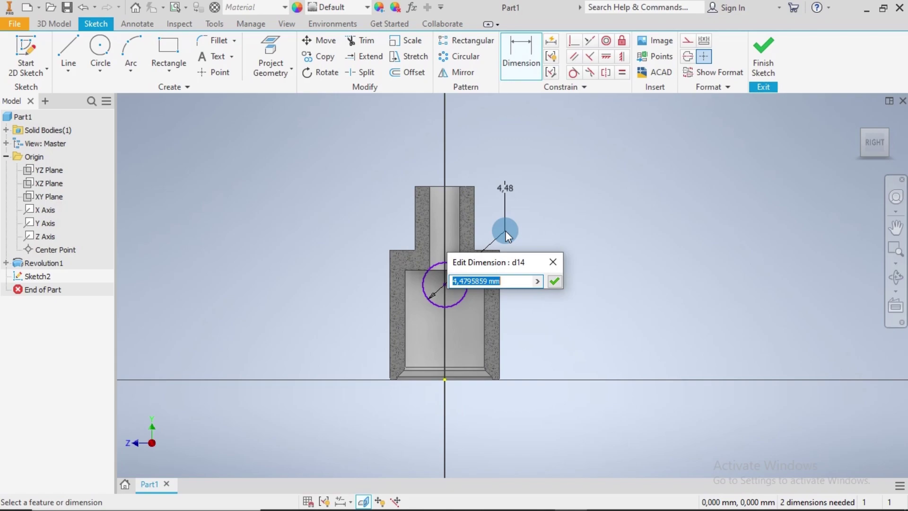
type("=3")
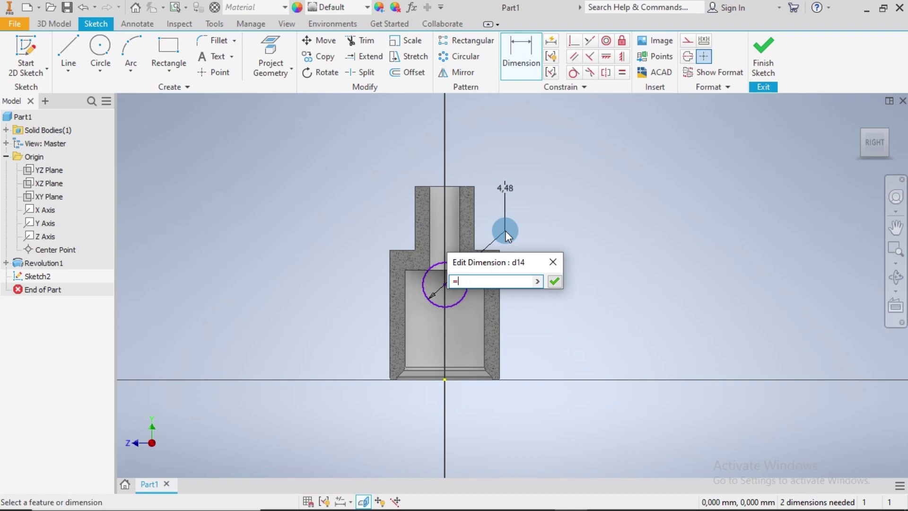
key("Return")
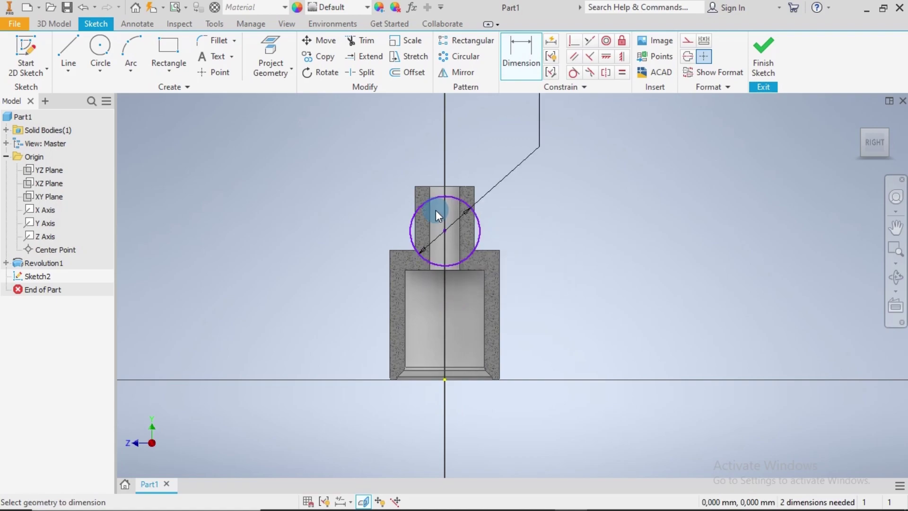
Dimension the circle's center at 7.55 mm above the origin and finish the sketch.
left_click(529, 77)
left_click(432, 328)
left_click(444, 381)
left_click(444, 231)
left_click(348, 314)
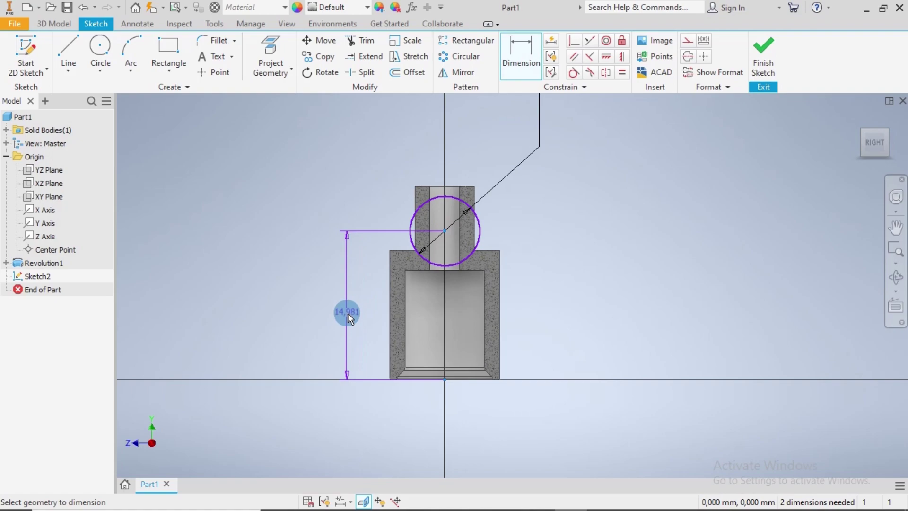
type("7.55")
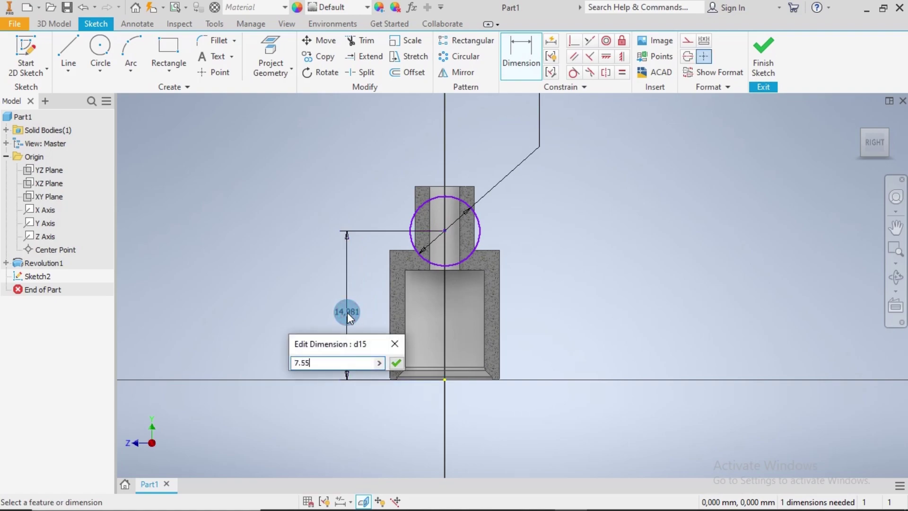
key("Return")
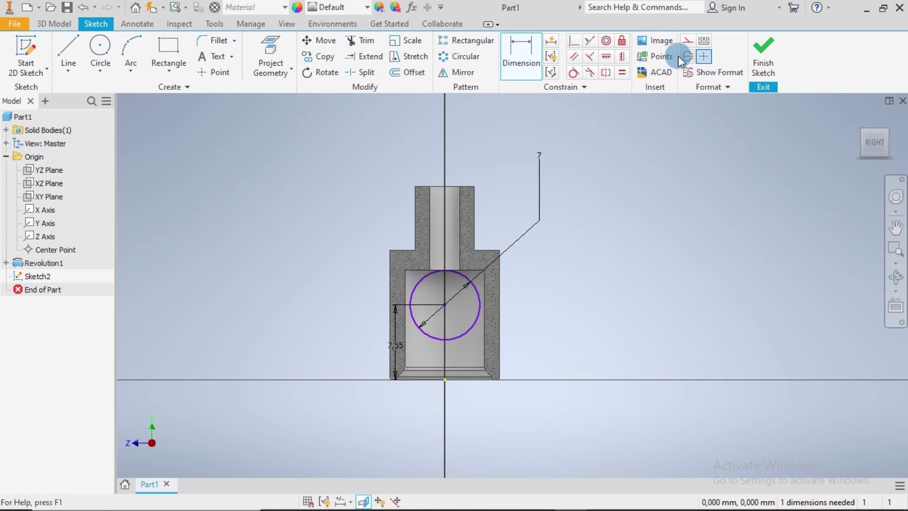
left_click(768, 64)
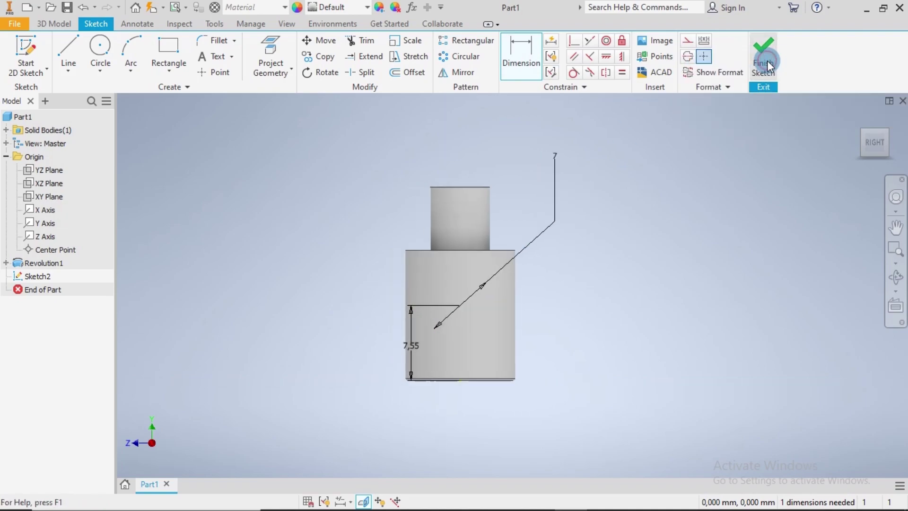
Extrude the 7 mm circle 10 mm in the default direction as a cut through one side of the wider cylinder's wall.
left_click(858, 121)
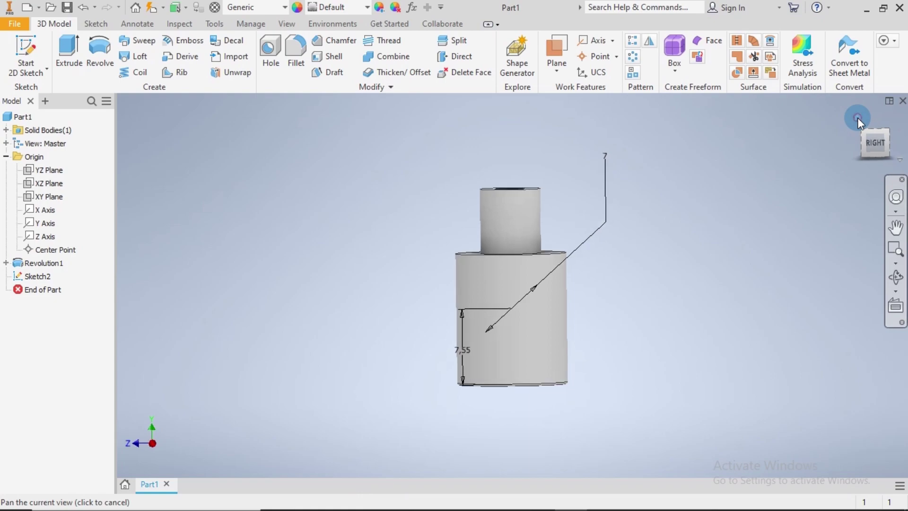
left_click(69, 50)
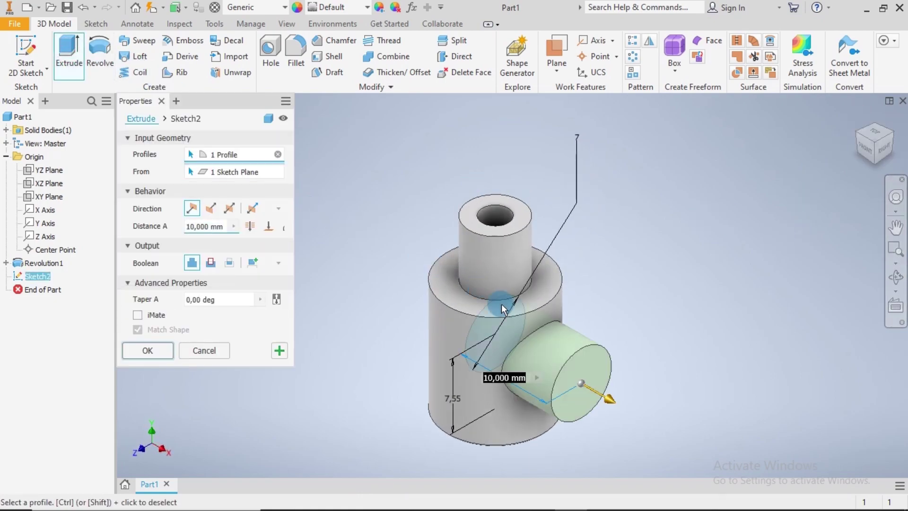
left_click(210, 210)
left_click(193, 208)
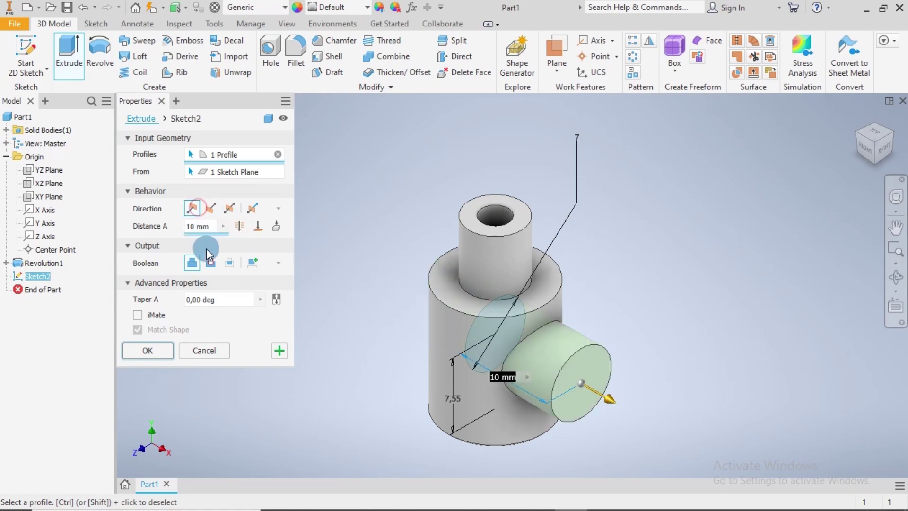
left_click(211, 263)
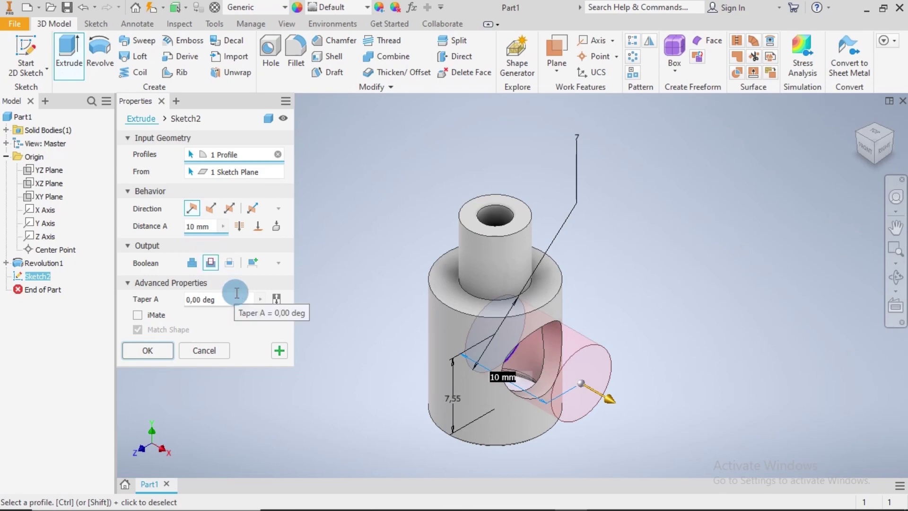
left_click(163, 350)
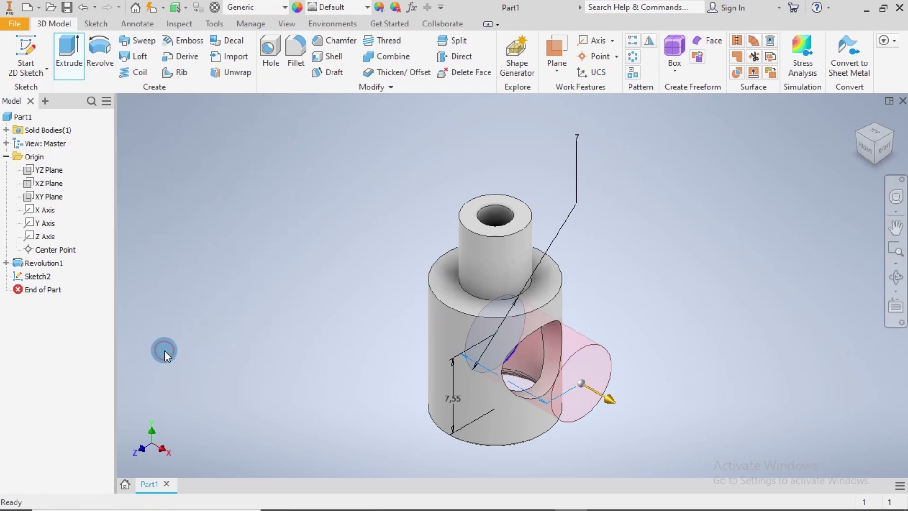
left_click(311, 323)
left_click(649, 320)
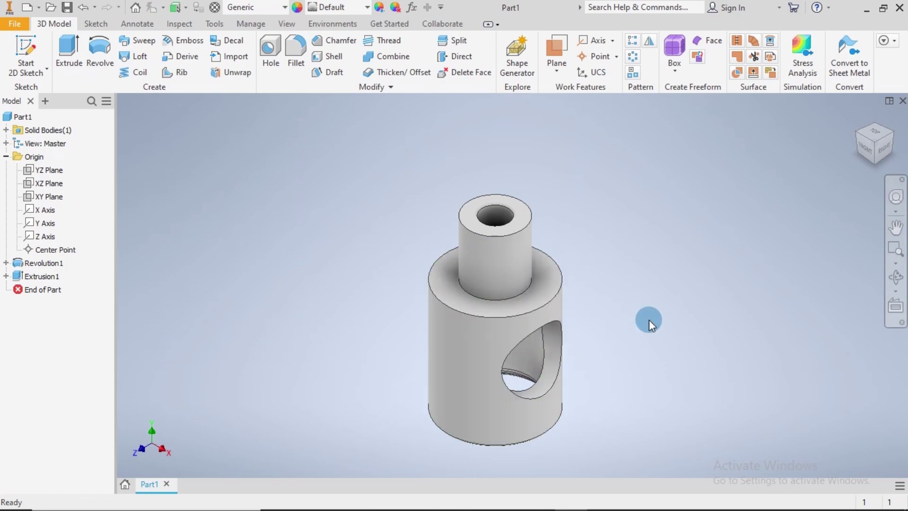
Chamfer the outer edge of the round side opening with a distance of 0.2 mm.
middle_click_drag(668, 341, 663, 311, "shift")
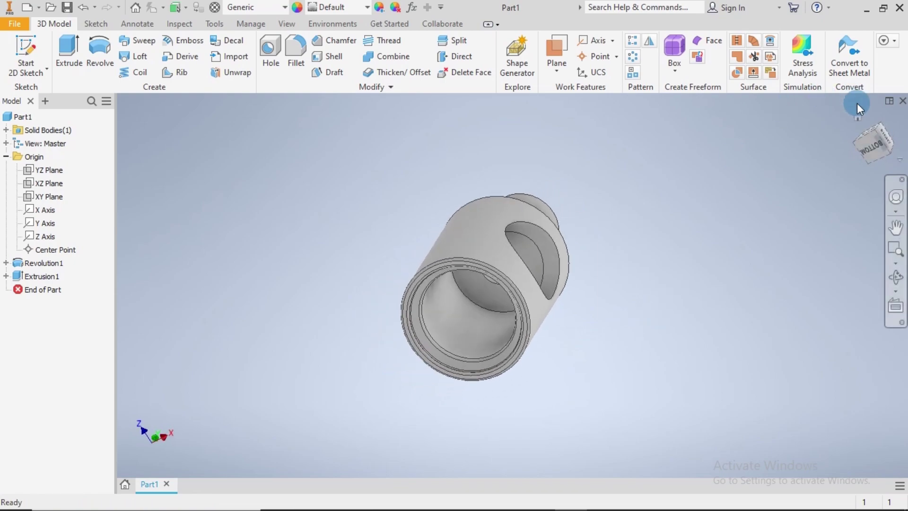
left_click(857, 118)
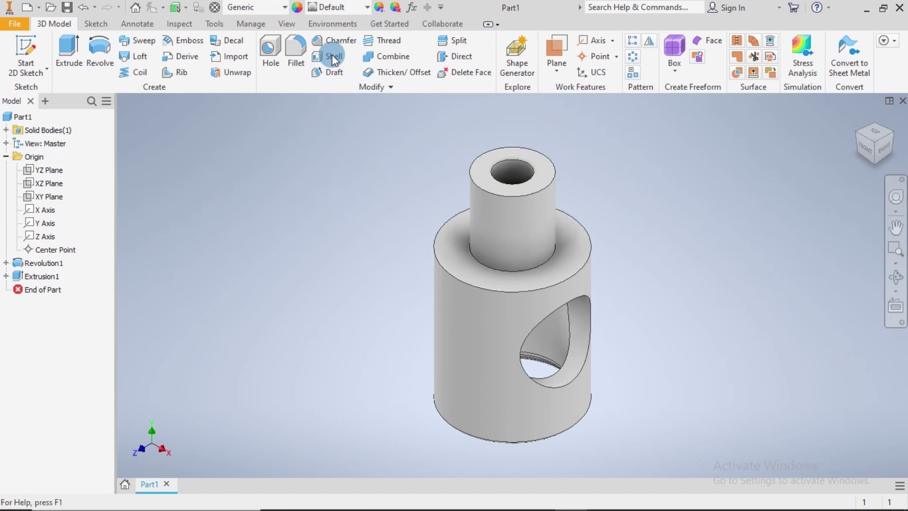
left_click(334, 42)
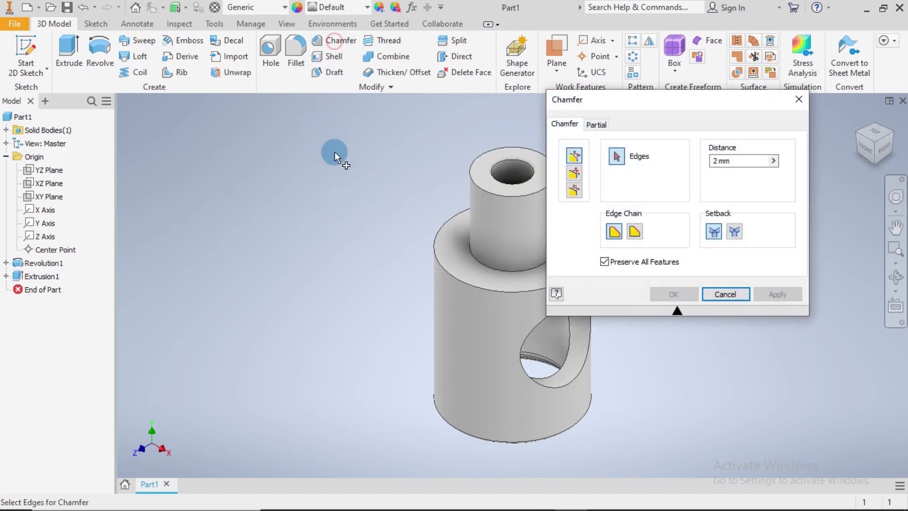
left_click(732, 162)
type("0.2")
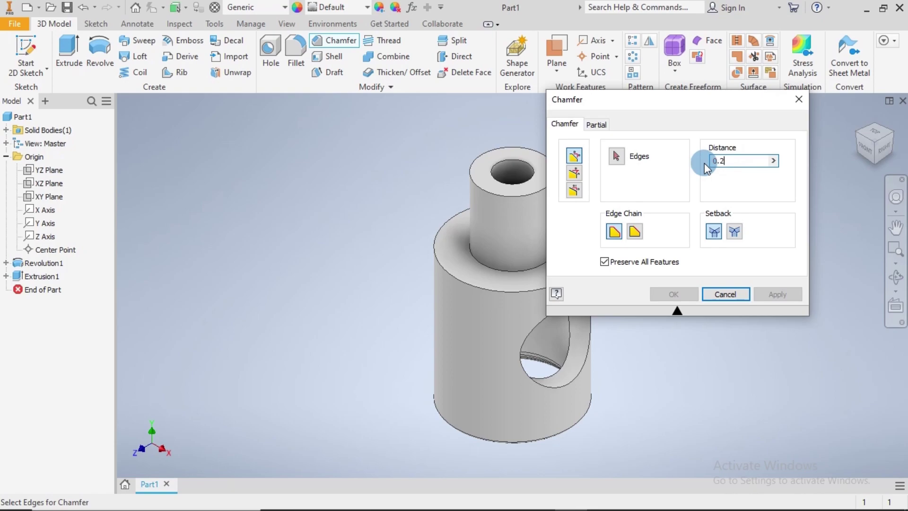
left_click(743, 178)
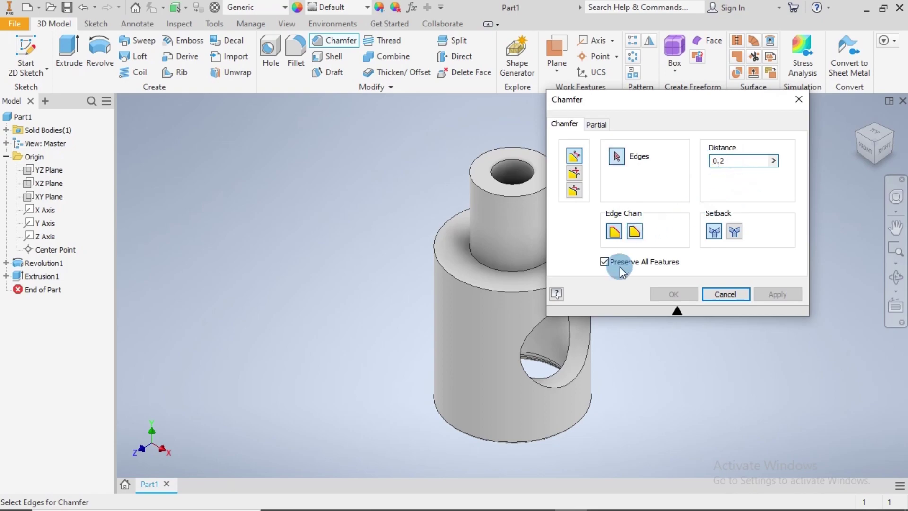
left_click(542, 322)
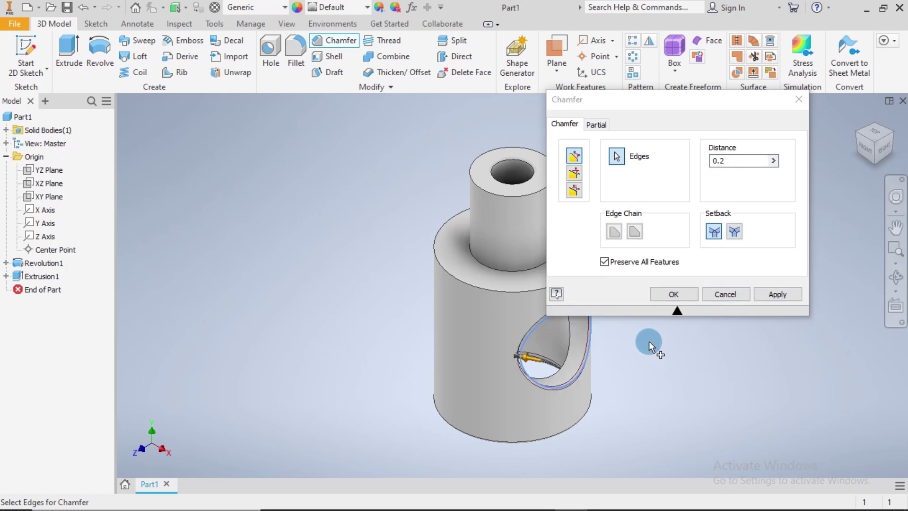
left_click(777, 292)
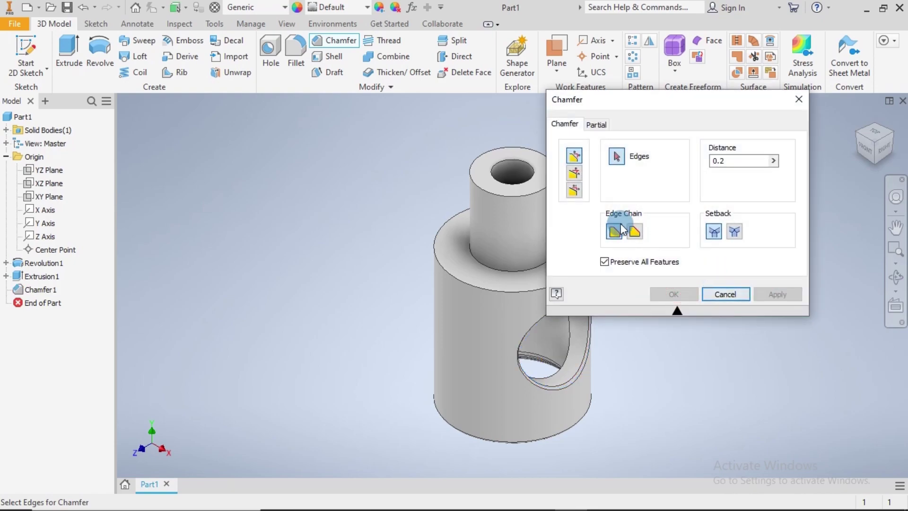
middle_click_drag(350, 268, 245, 271)
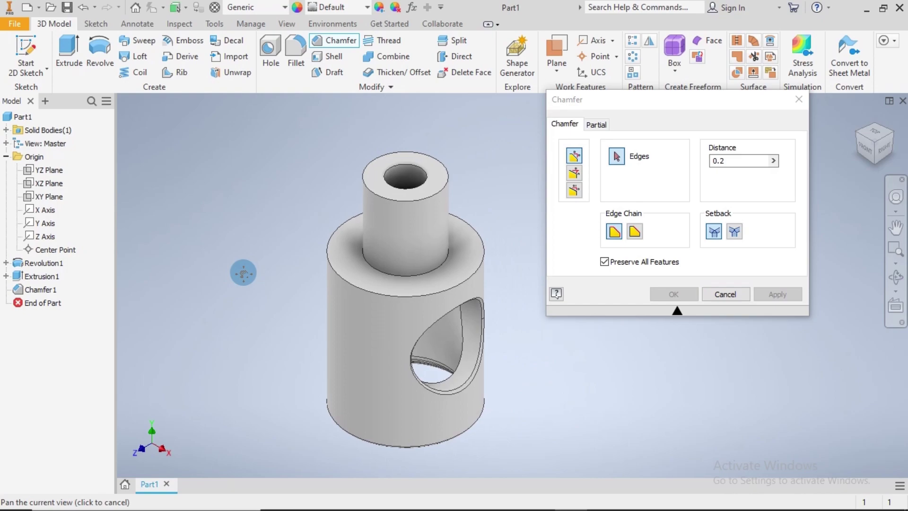
left_click(728, 294)
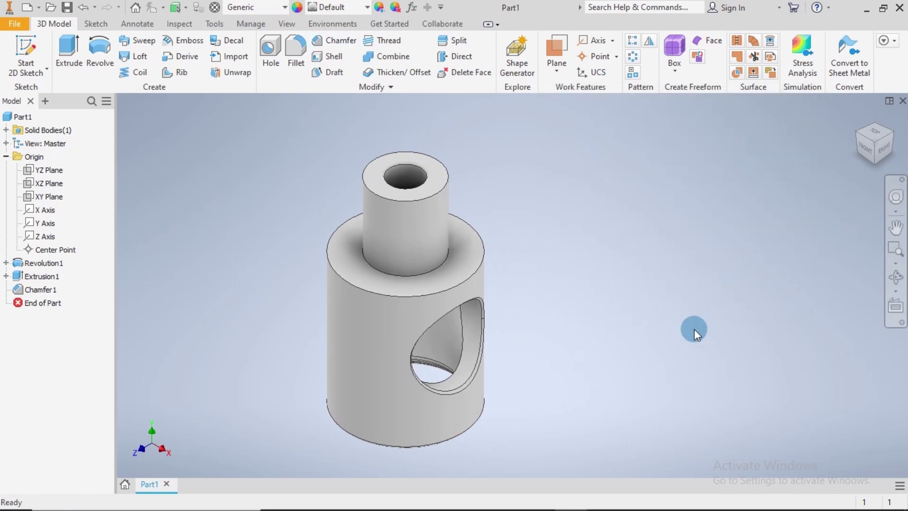
middle_click_drag(675, 377, 702, 364, "shift")
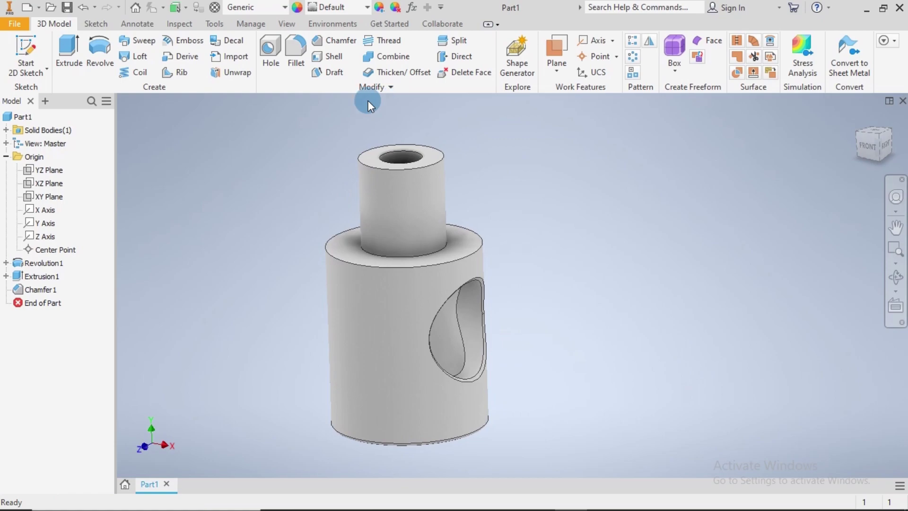
left_click(302, 50)
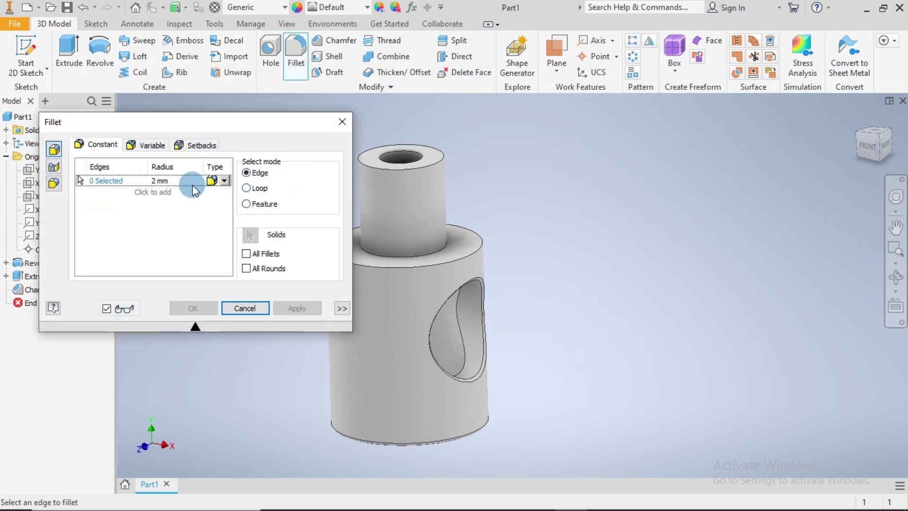
left_click(189, 181)
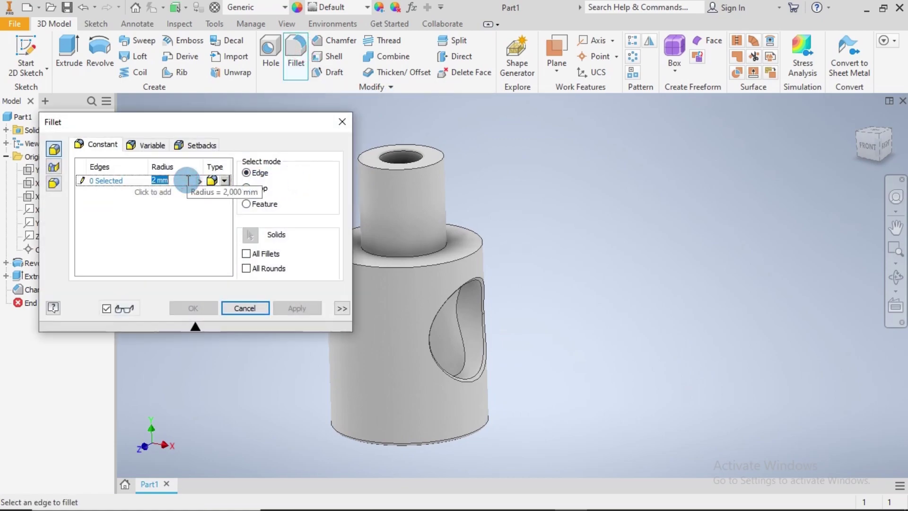
left_click(342, 121)
Open the stepped profile sketch of the revolve feature for editing.
left_click(6, 262)
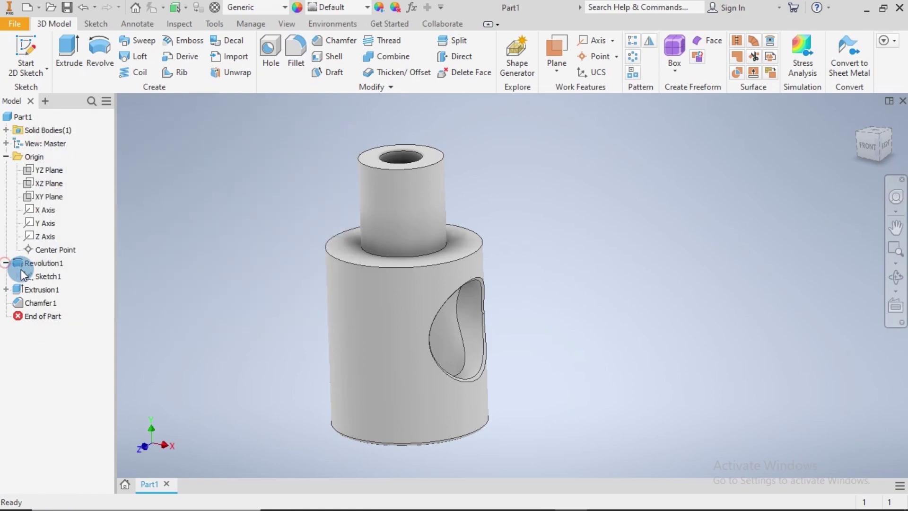
left_click(40, 275)
right_click(40, 276)
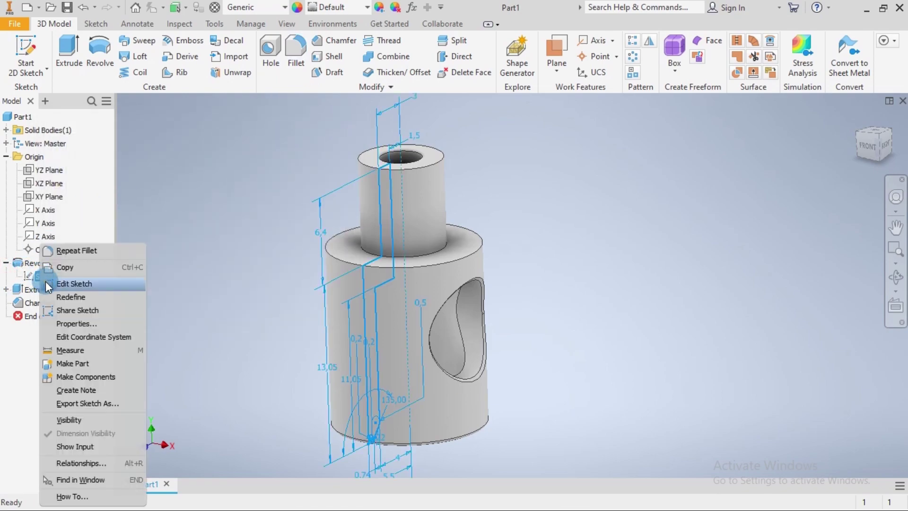
left_click(45, 280)
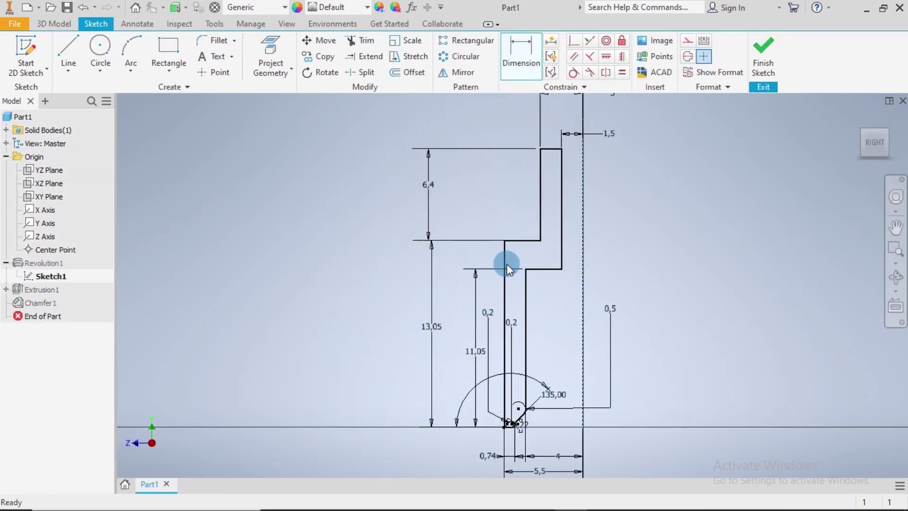
Add a 0.2 mm sketch fillet at the outer shoulder corner where the horizontal step meets the narrow neck's vertical line.
scroll(614, 240, "down", 3)
scroll(518, 241, "down", 2)
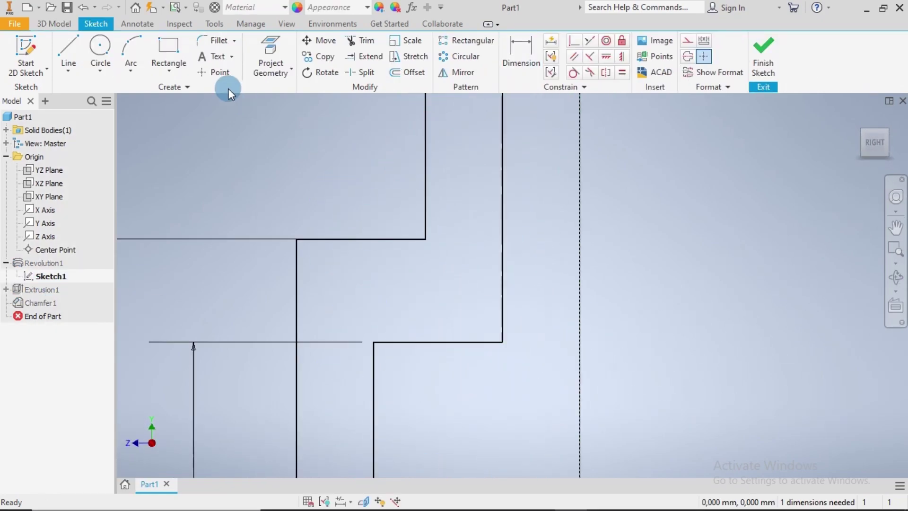
left_click(219, 42)
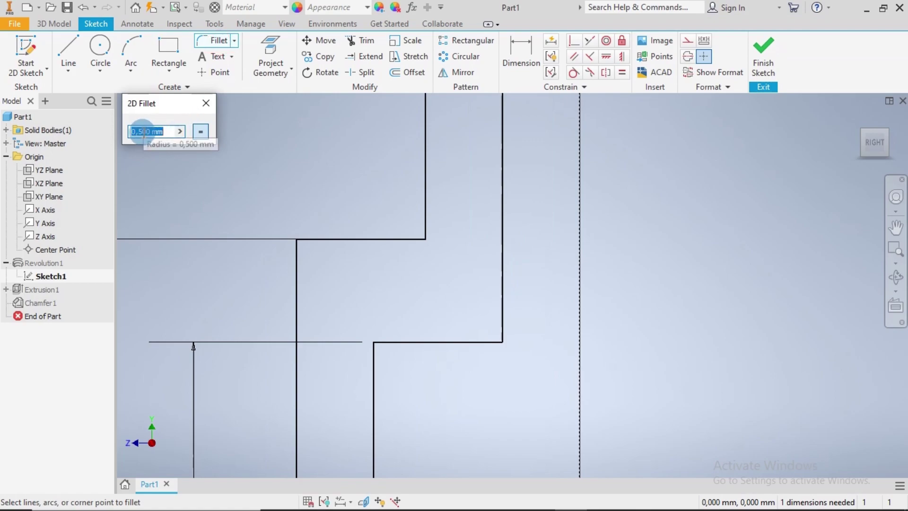
left_click(142, 132)
key("BackSpace")
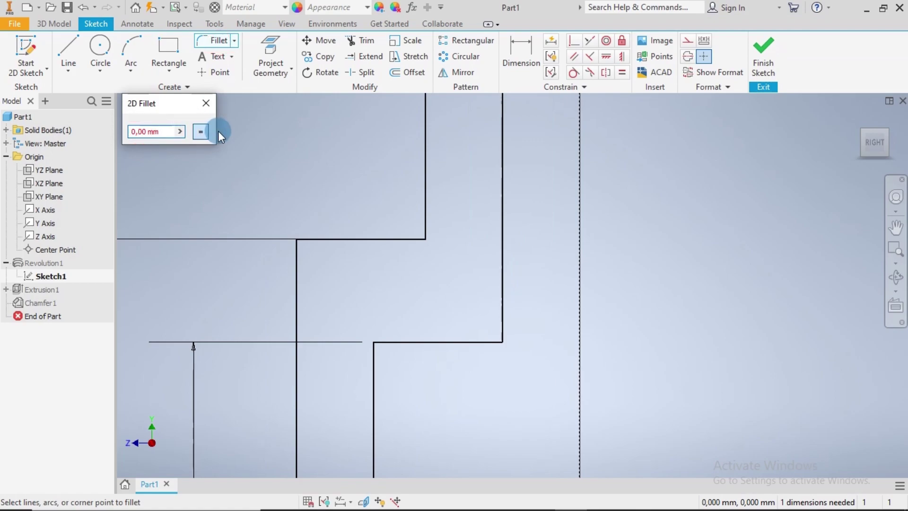
type("2")
left_click(393, 237)
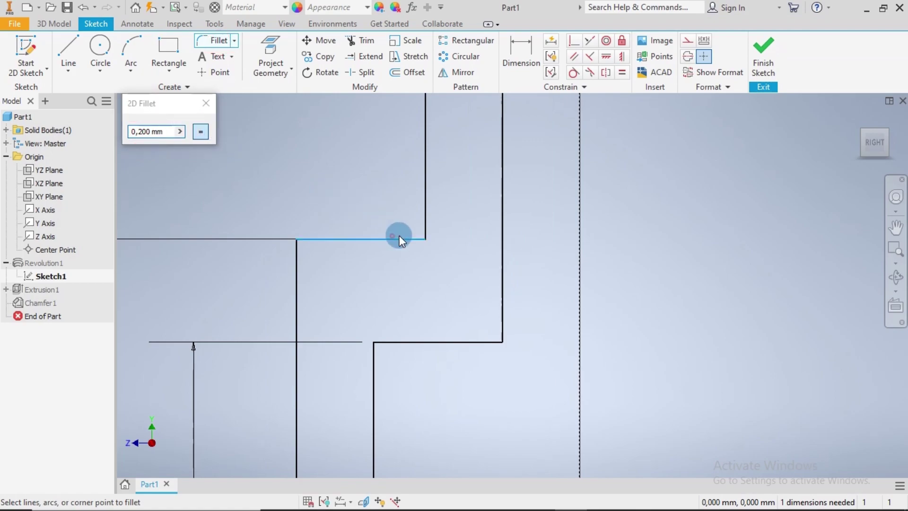
left_click(424, 219)
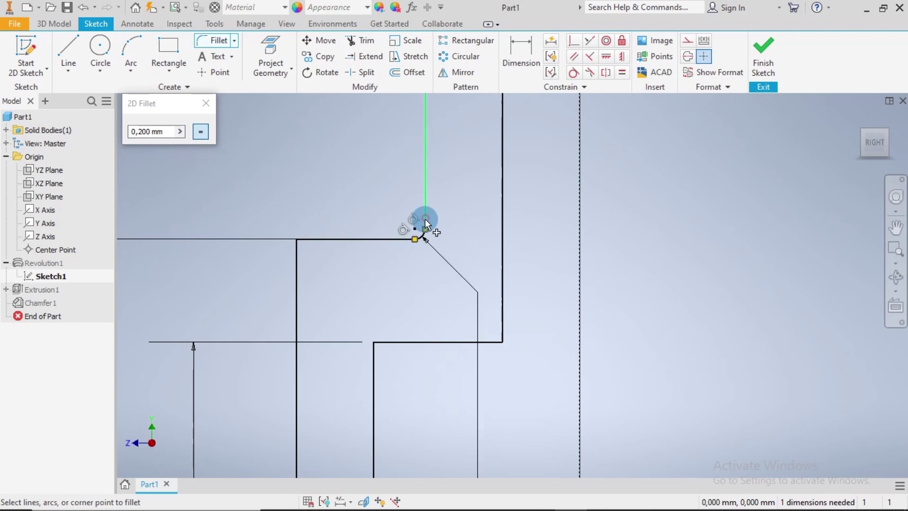
Add 0.2 mm sketch fillets to the wide section's upper outer corner and the cavity's upper inner corner.
left_click(322, 238)
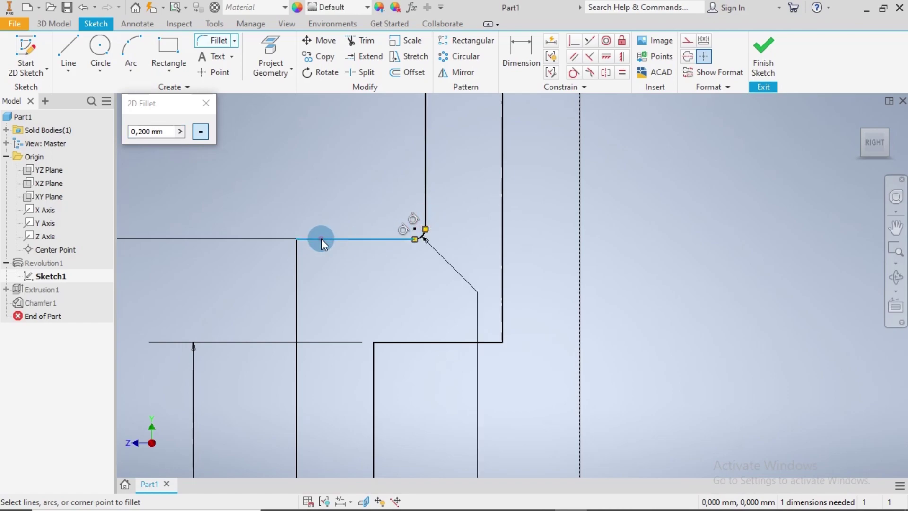
left_click(297, 247)
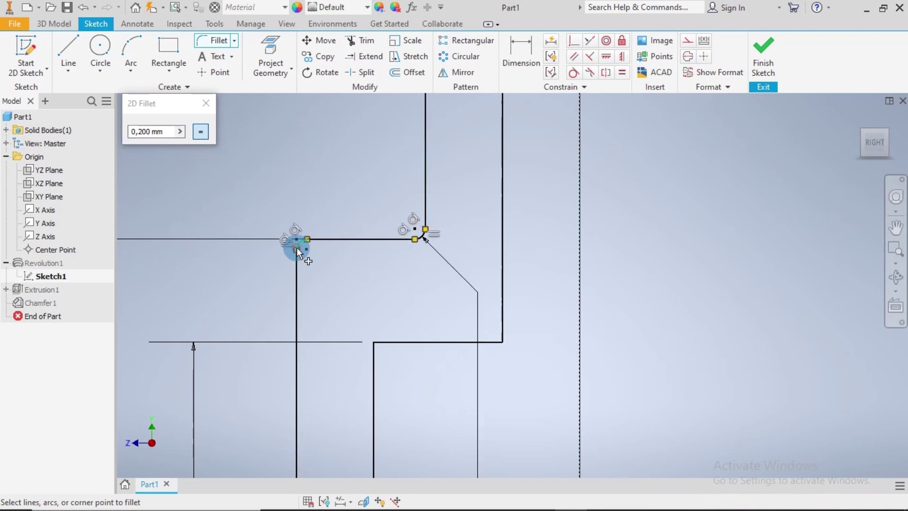
left_click(402, 341)
left_click(374, 355)
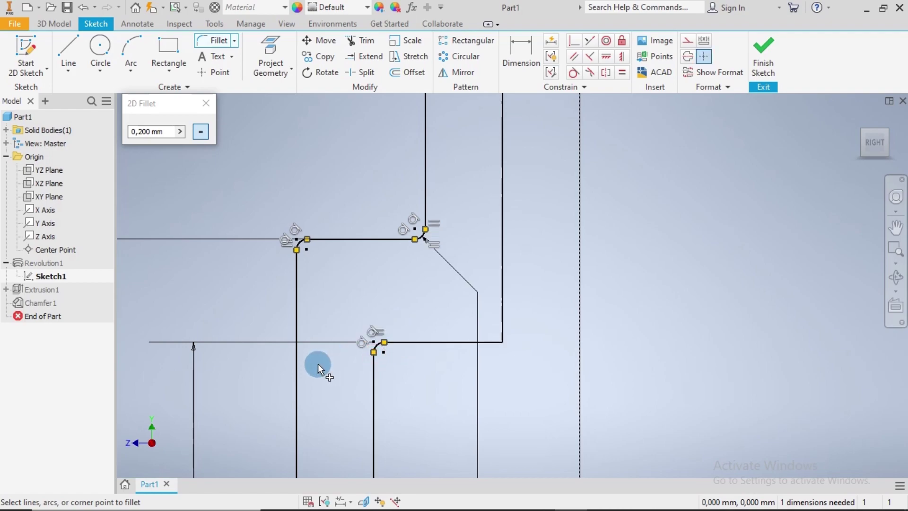
left_click(201, 131)
scroll(341, 209, "down", 5)
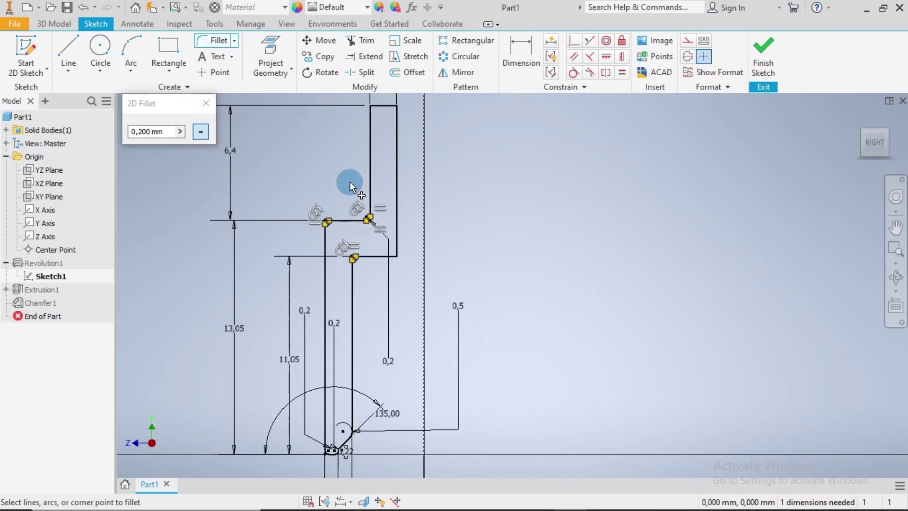
left_click(207, 103)
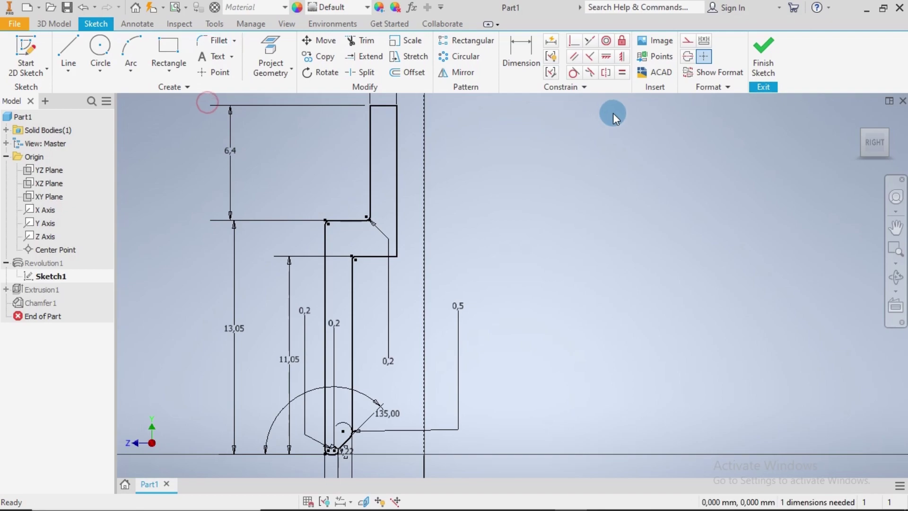
Finish the profile sketch to update the revolved part and collapse the revolve feature in the model tree.
left_click(762, 57)
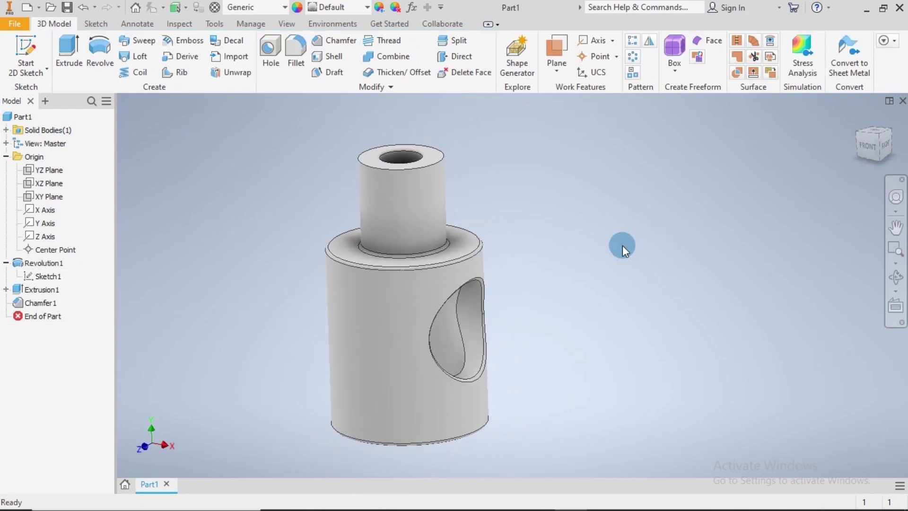
middle_click_drag(622, 245, 629, 249, "shift")
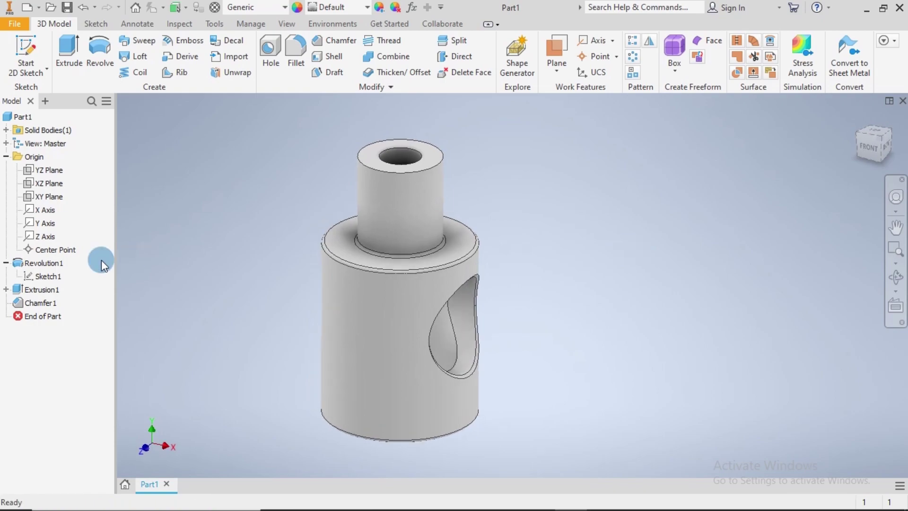
left_click(6, 263)
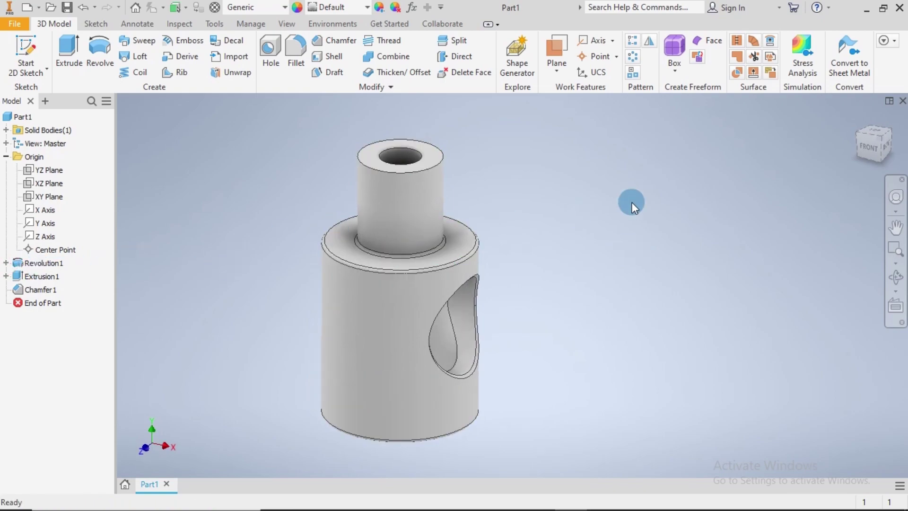
key("Home")
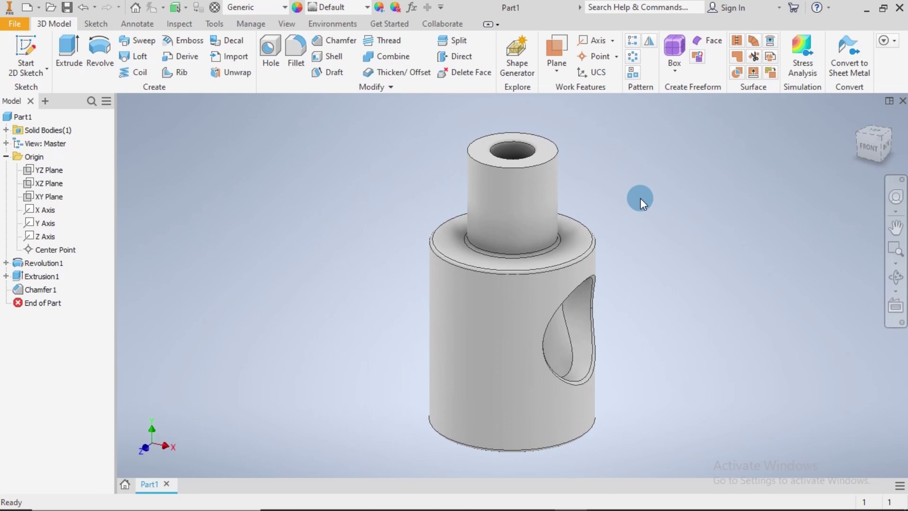
Display the part in the Wireframe visual style and examine its internal edges from the front, right and home views.
left_click(863, 147)
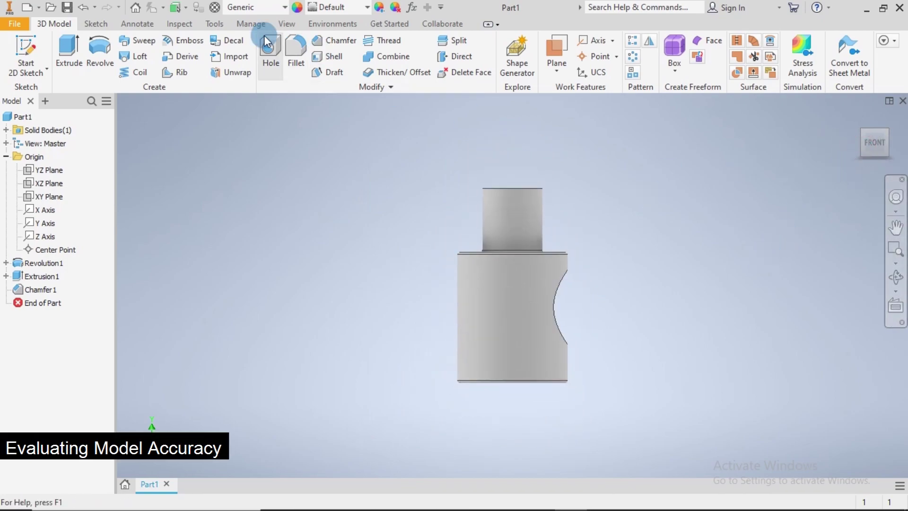
left_click(285, 24)
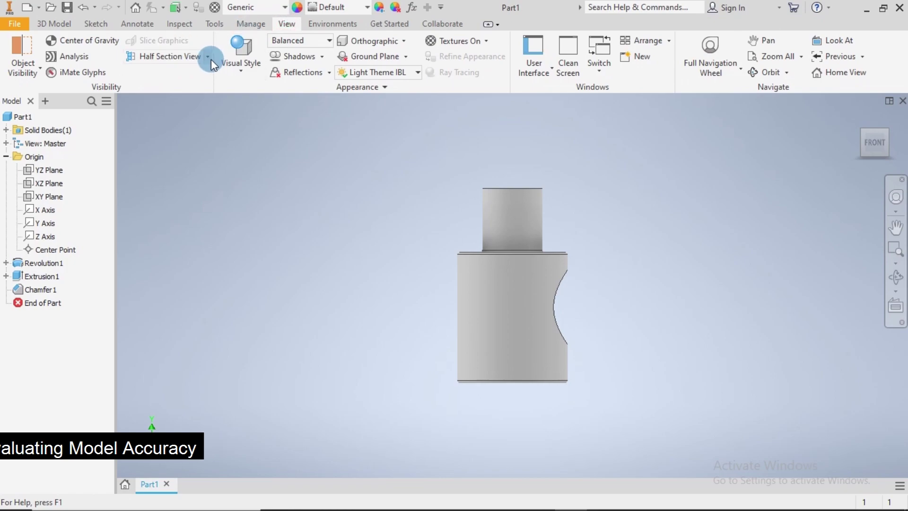
left_click(239, 72)
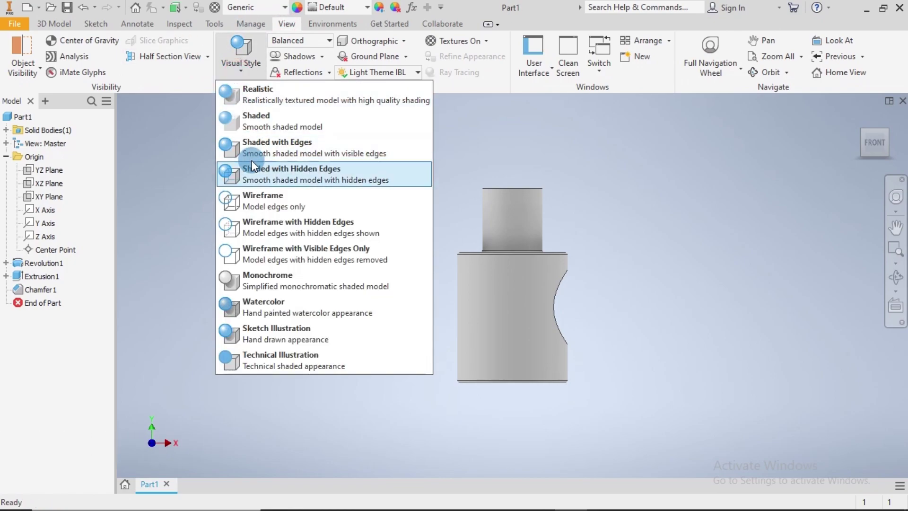
left_click(253, 197)
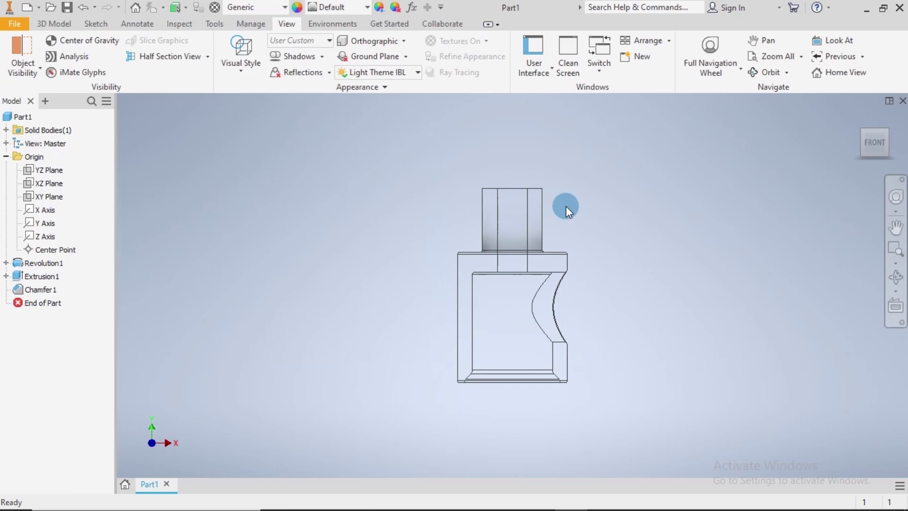
scroll(520, 354, "down", 4)
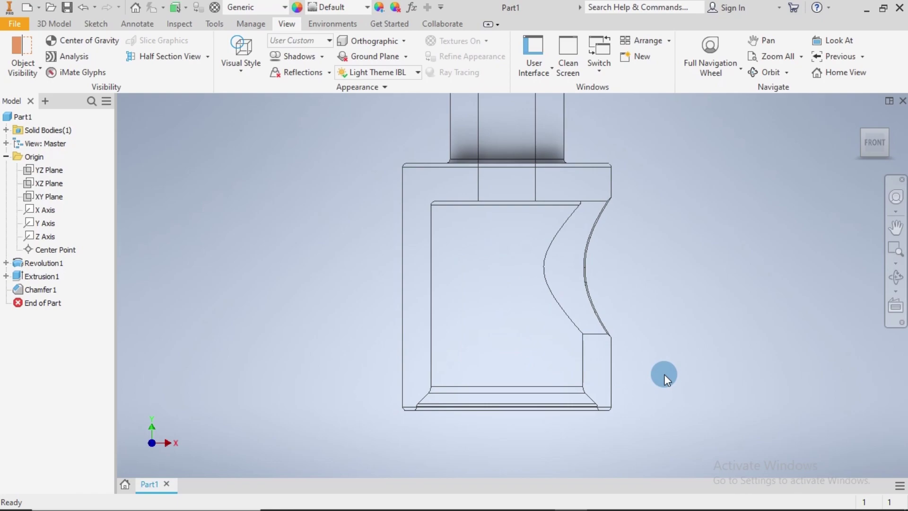
left_click(894, 145)
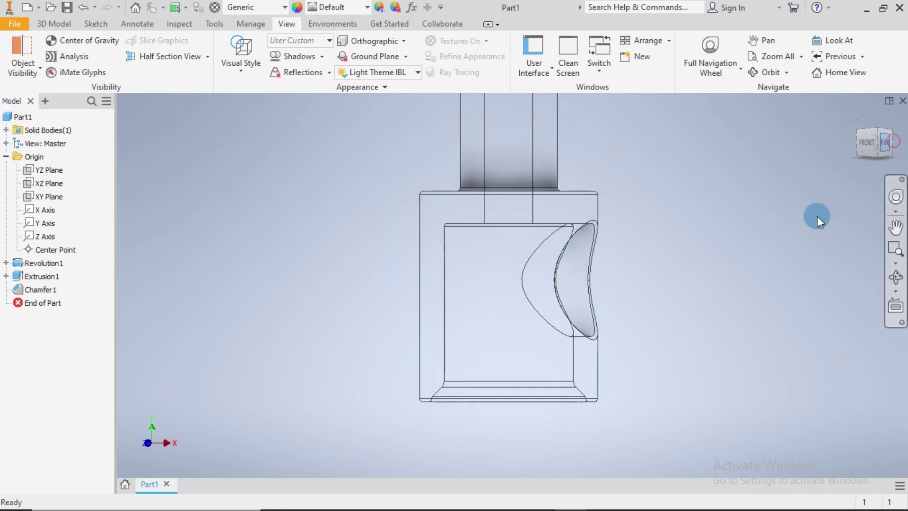
scroll(643, 336, "down", 4)
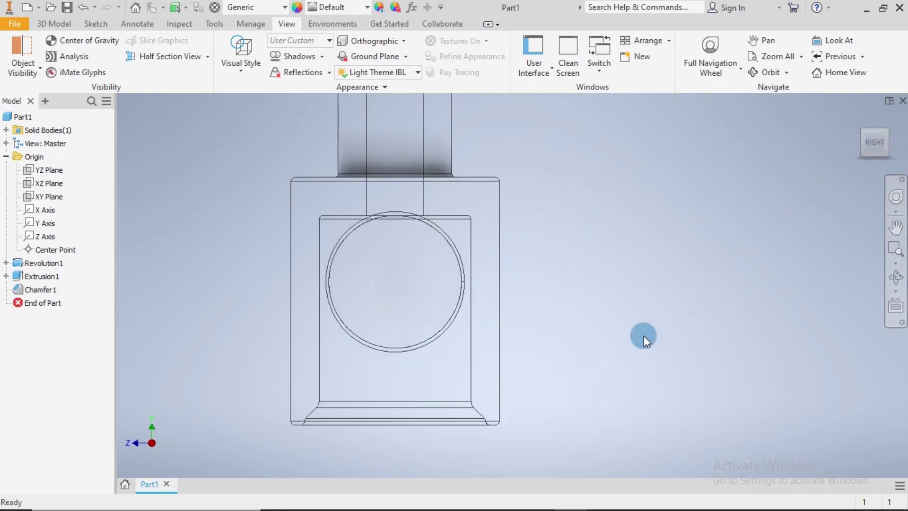
scroll(643, 335, "up", 3)
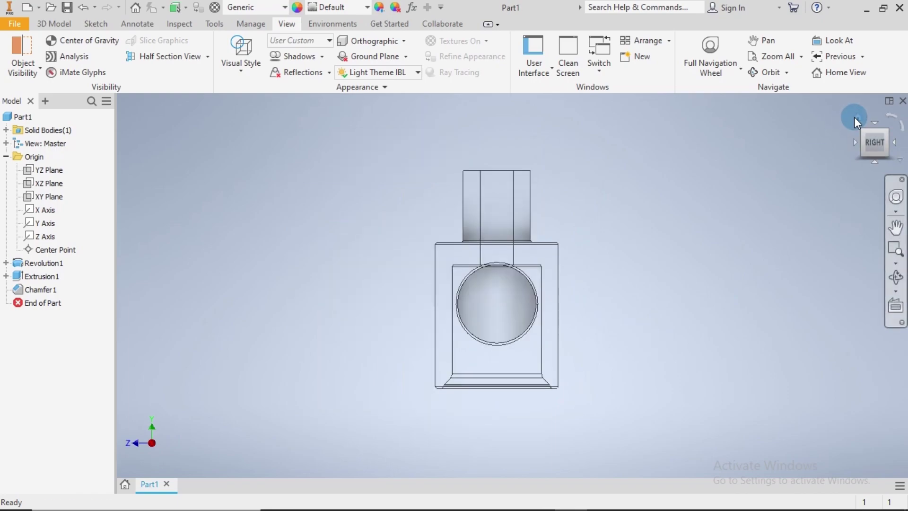
left_click(856, 118)
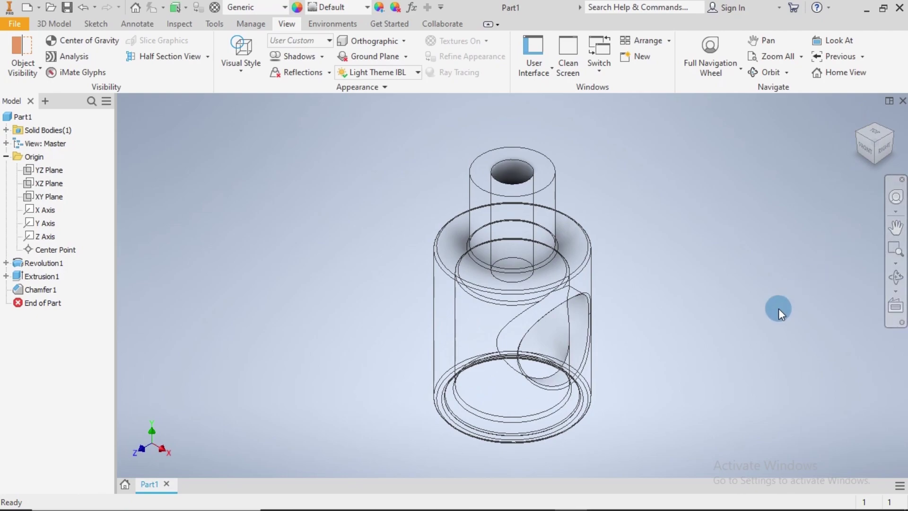
Set the visual style to Shaded with Edges and create a half section view of the part at the XY Plane.
left_click(241, 69)
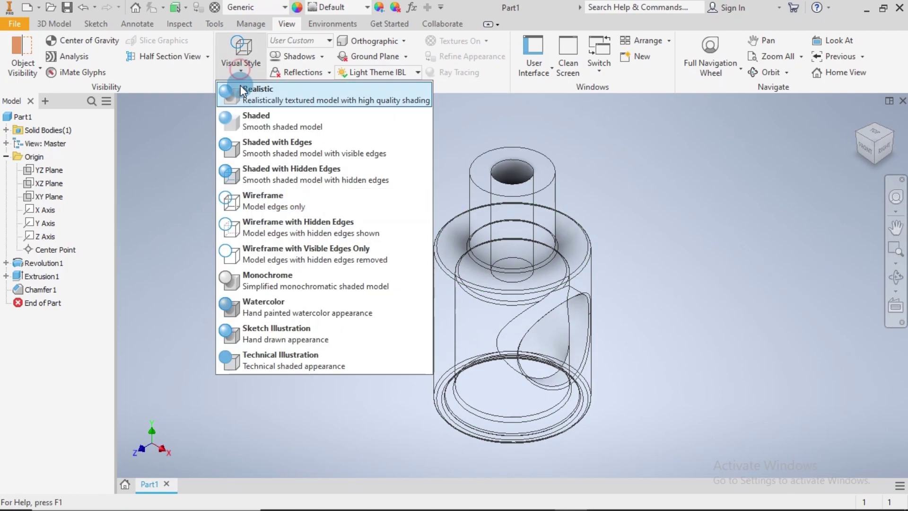
left_click(247, 145)
left_click(194, 59)
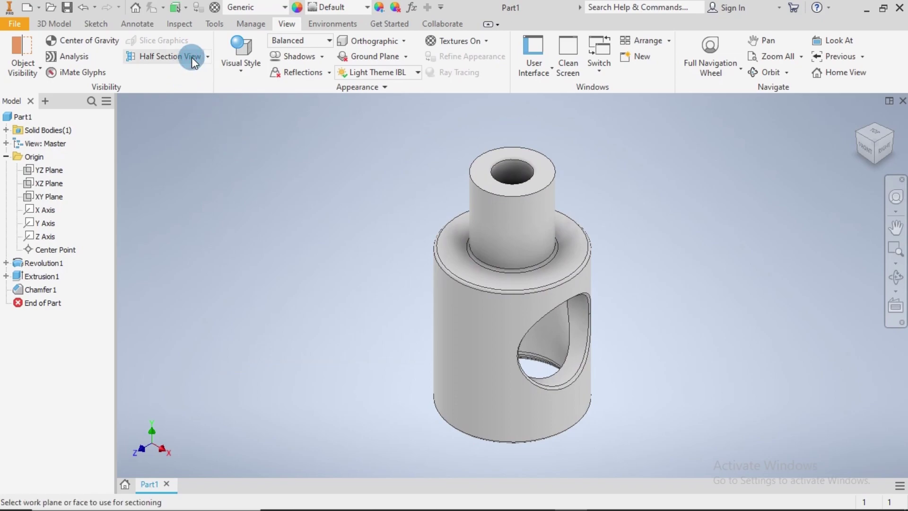
left_click(45, 193)
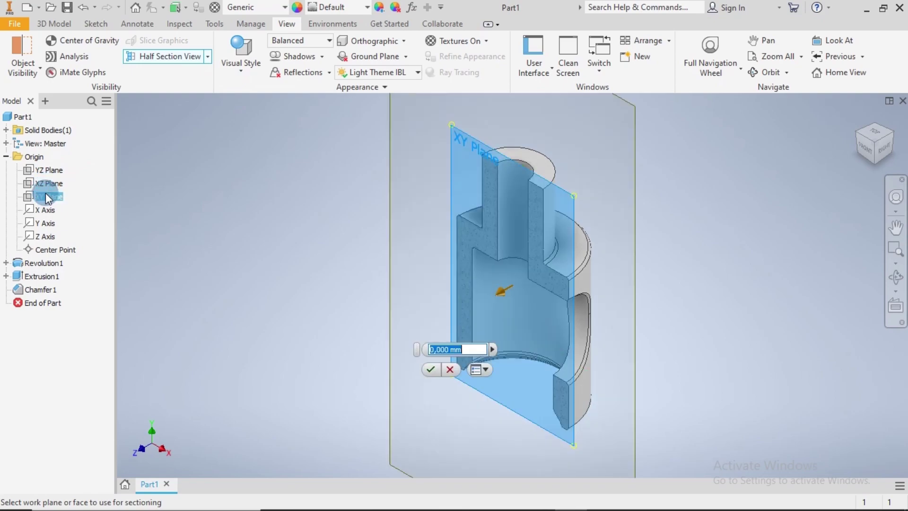
left_click(430, 369)
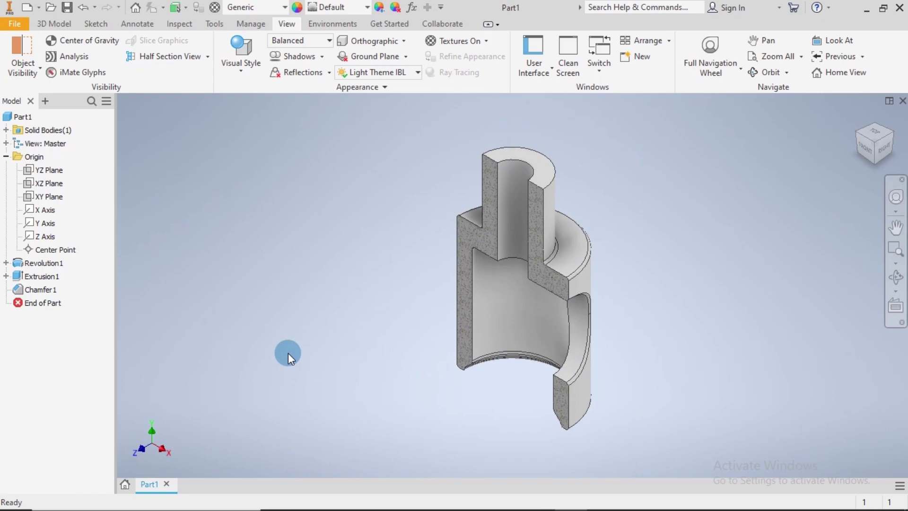
Examine the sectioned bore, cavity and side hole from above and below, and end the section view.
scroll(544, 276, "up", 3)
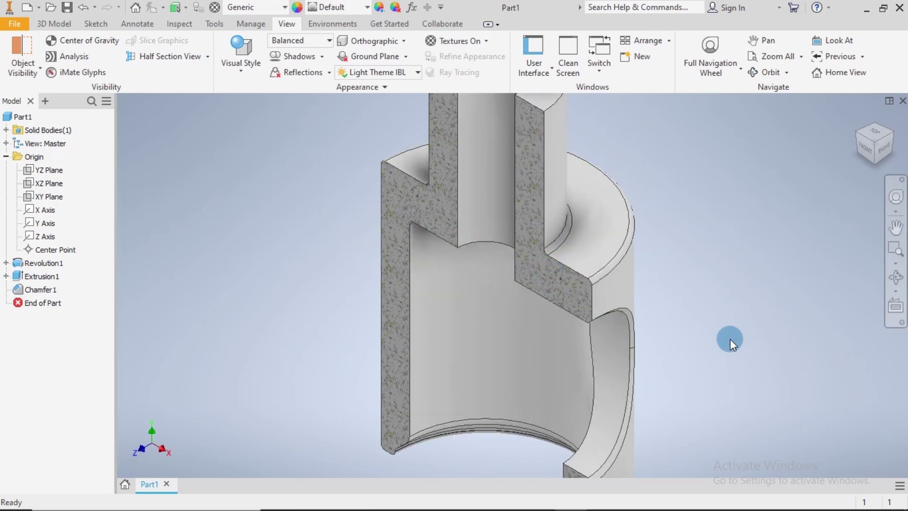
middle_click_drag(731, 341, 728, 314, "shift")
left_click_drag(702, 374, 709, 280)
middle_click_drag(710, 280, 713, 310)
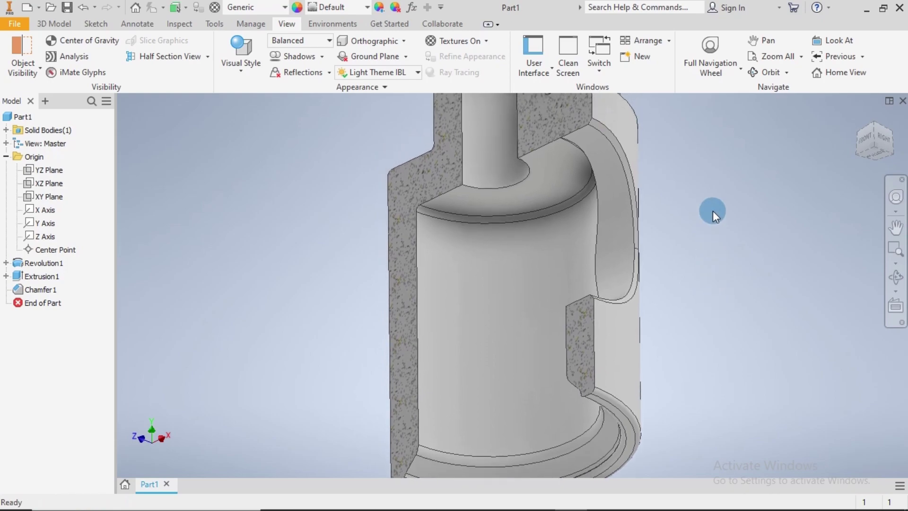
middle_click_drag(713, 211, 729, 365)
middle_click_drag(741, 305, 748, 277, "shift")
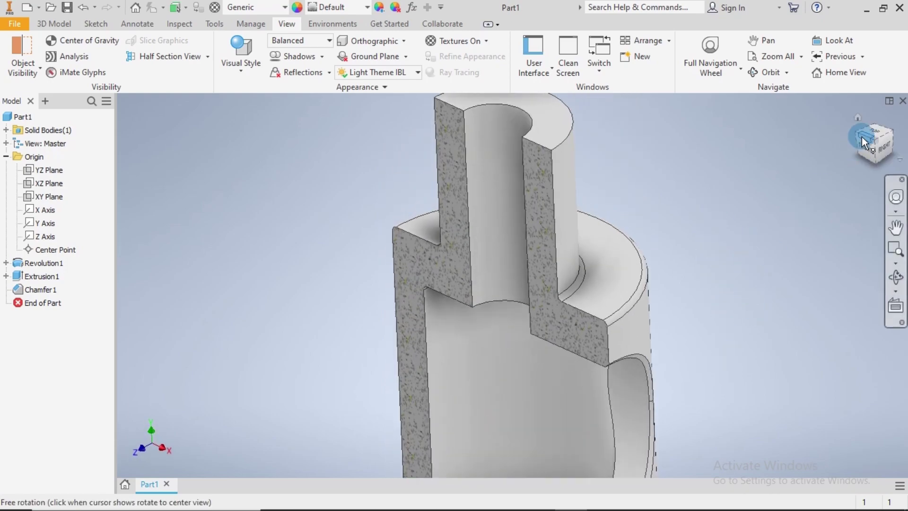
left_click(861, 118)
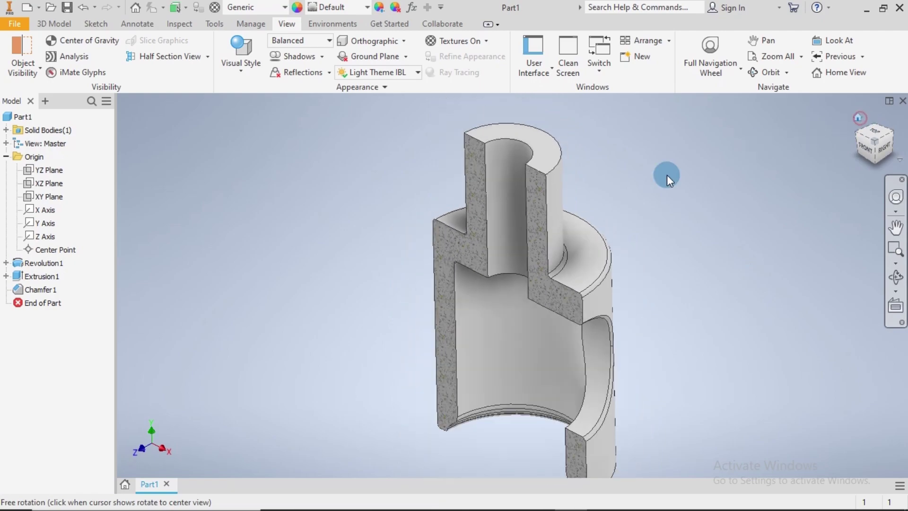
left_click(209, 57)
left_click(181, 157)
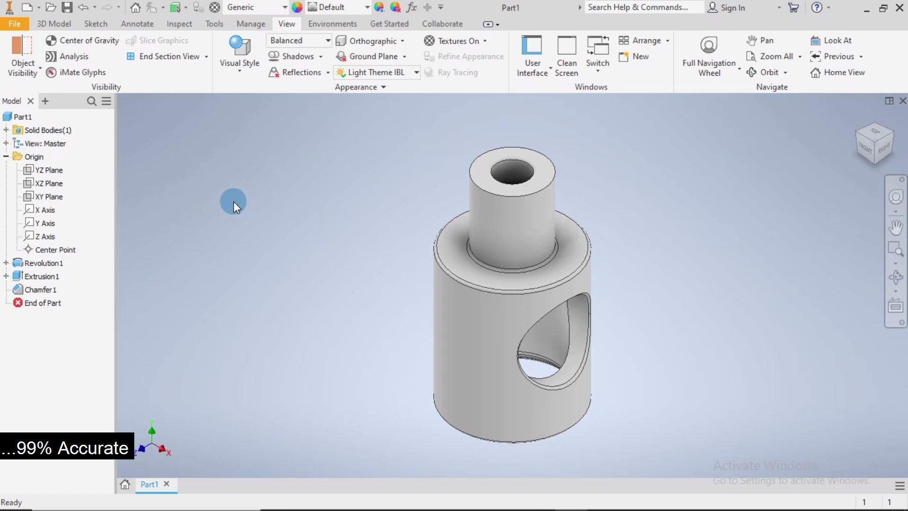
Save the part as Component 26.ipt in the Rotary Engine folder and close Inventor.
left_click(68, 7)
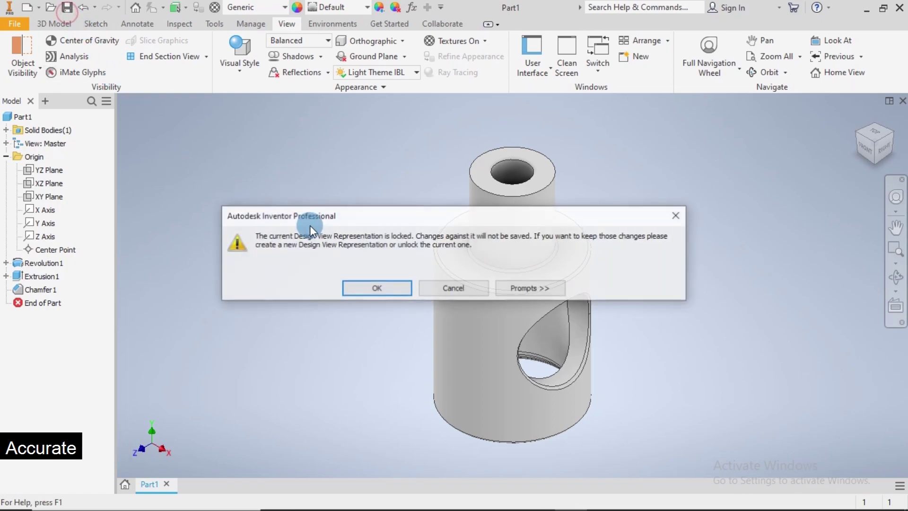
left_click(376, 287)
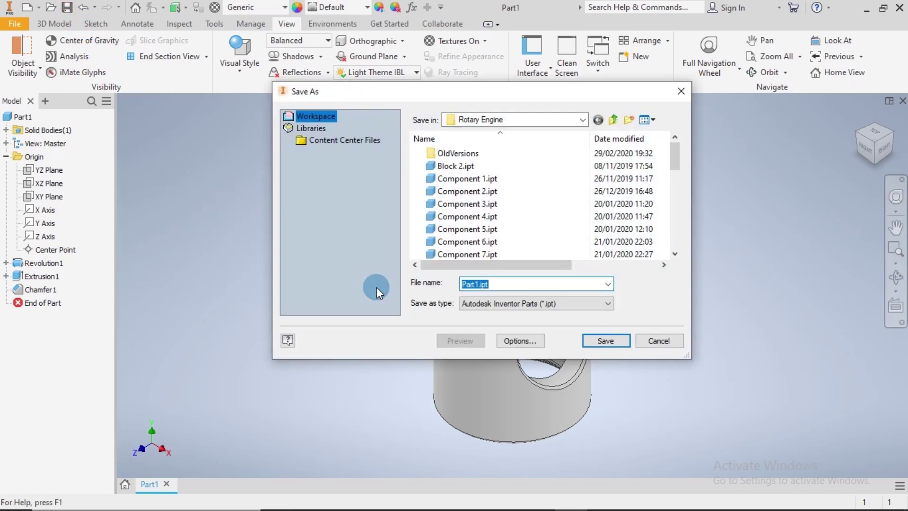
type("o")
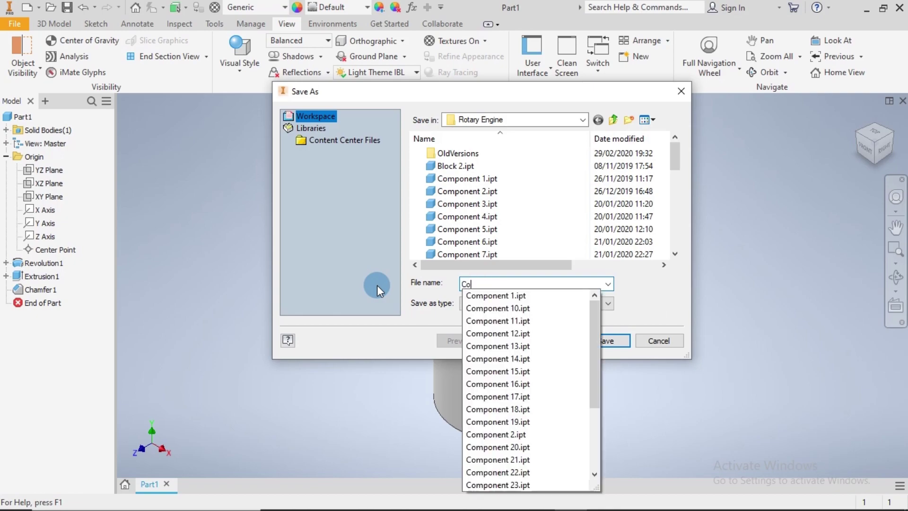
type("mponent 2")
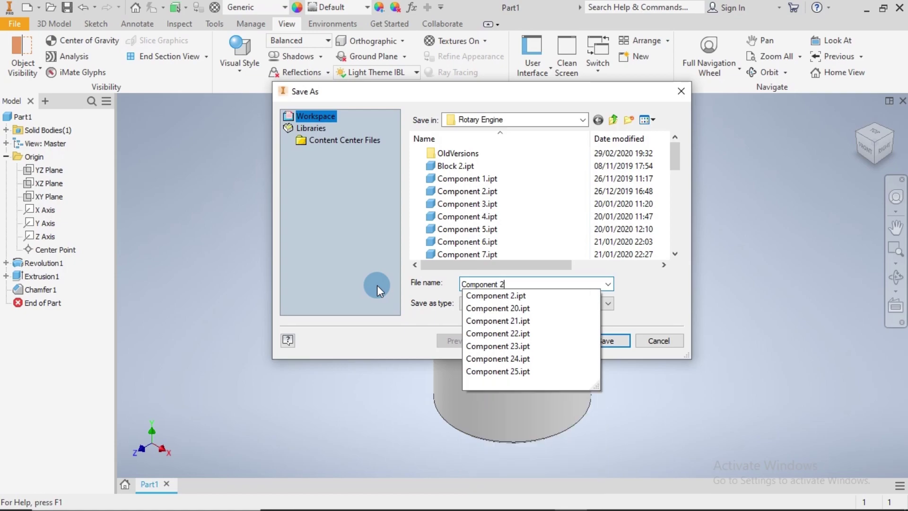
type("8")
key("Return")
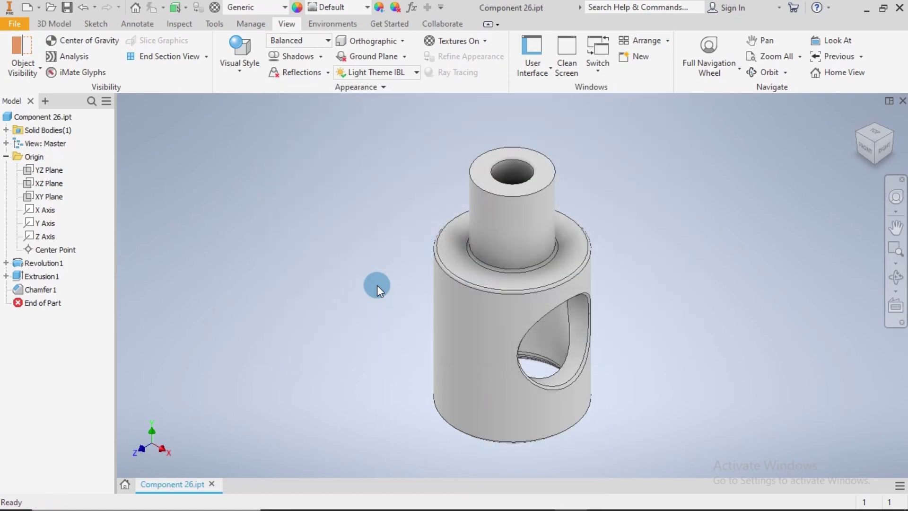
left_click(899, 8)
left_click(492, 248)
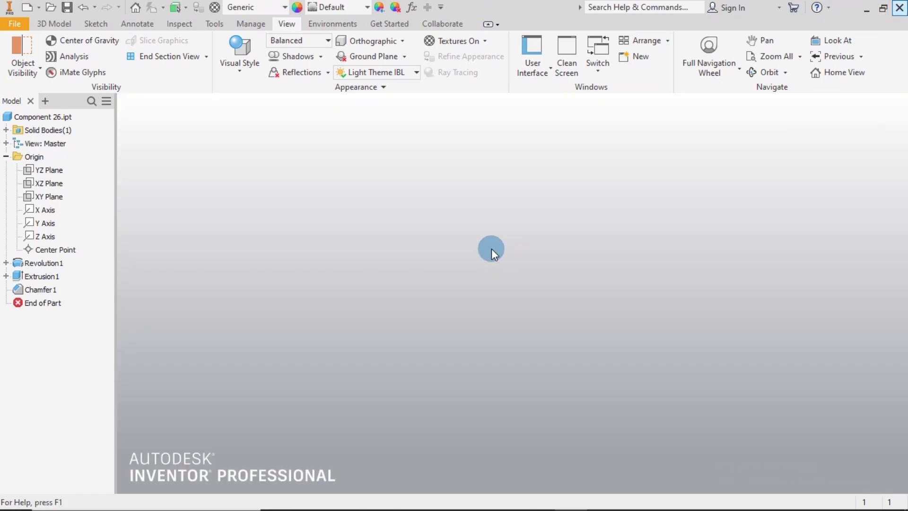